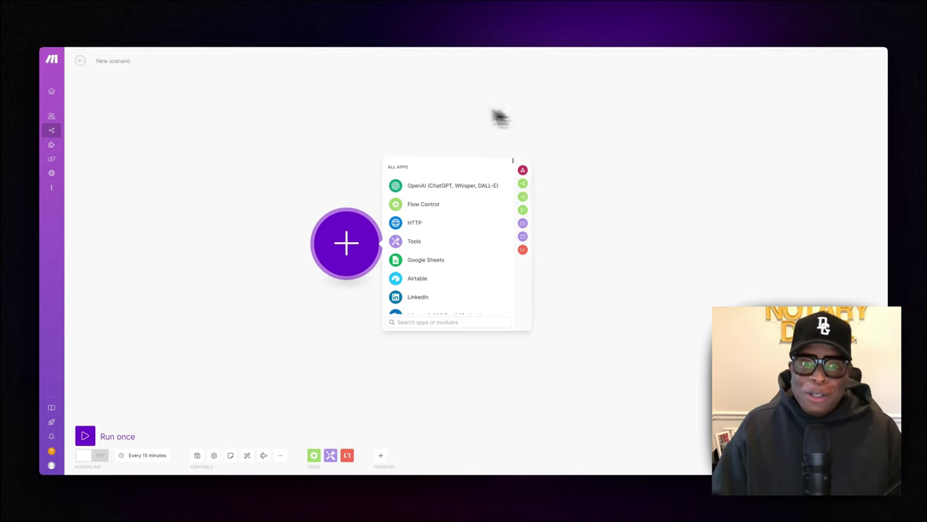
Add the Instagram for Business Watch Media module as the new scenario's trigger.
click(376, 100)
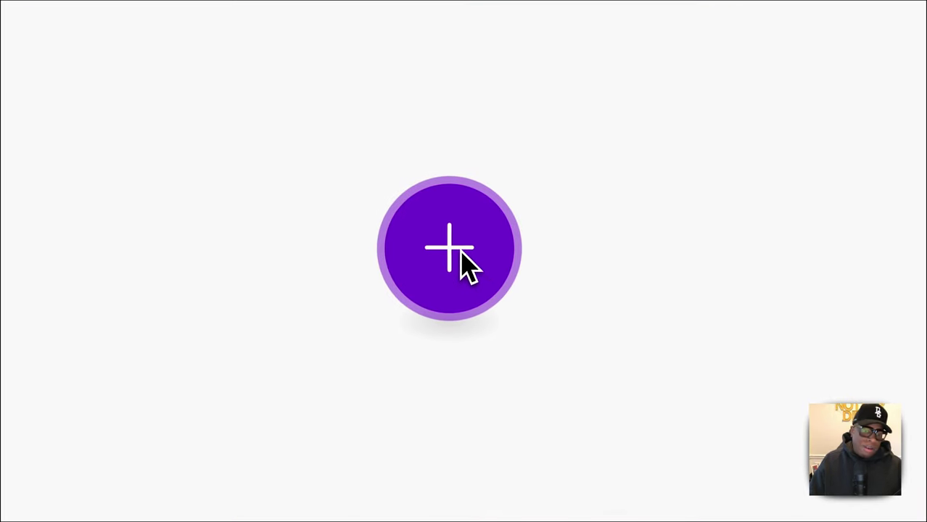
click(453, 261)
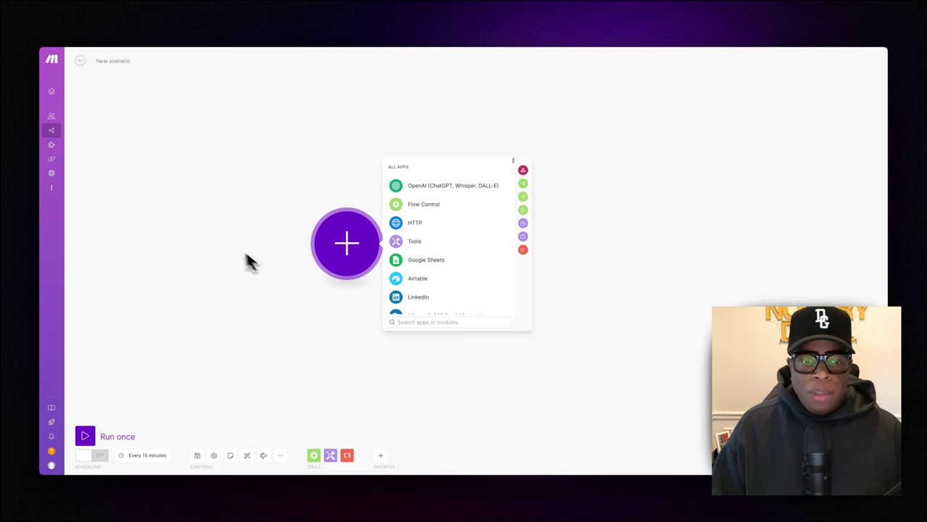
text(insta)
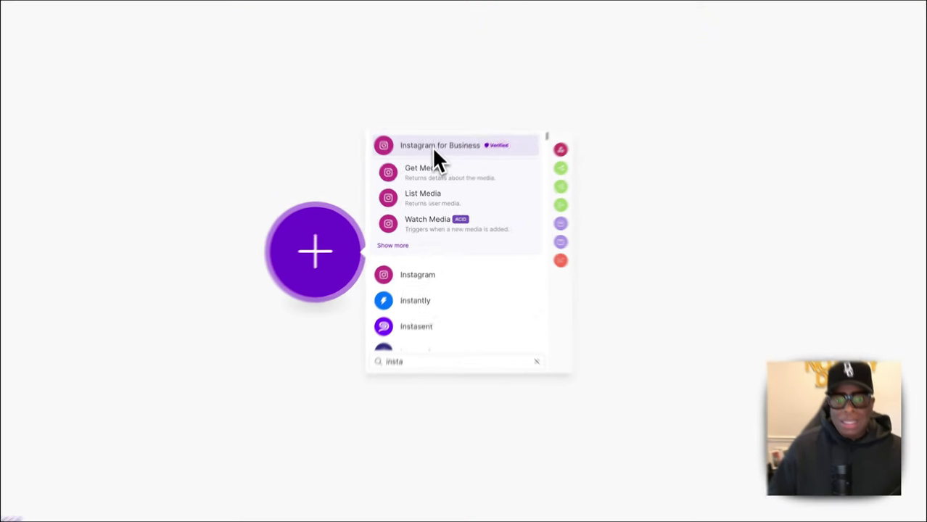
click(432, 169)
click(426, 422)
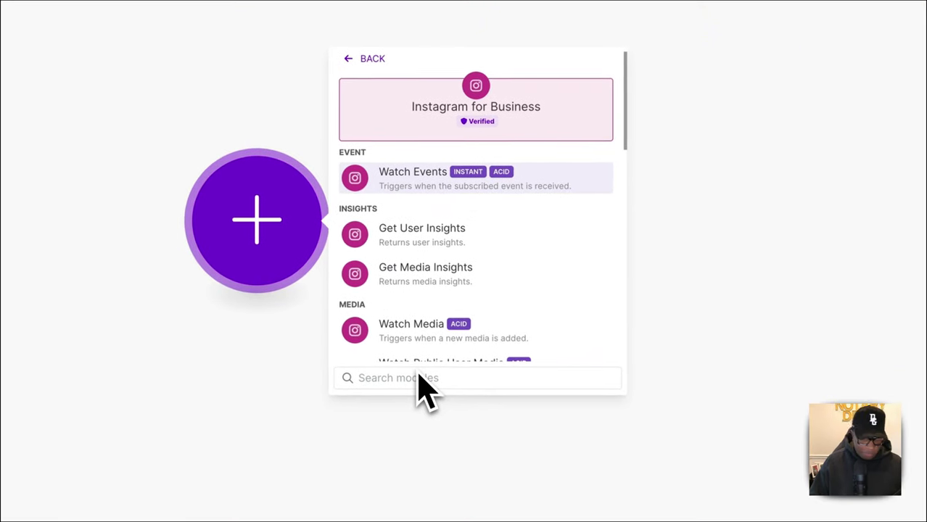
text(watch)
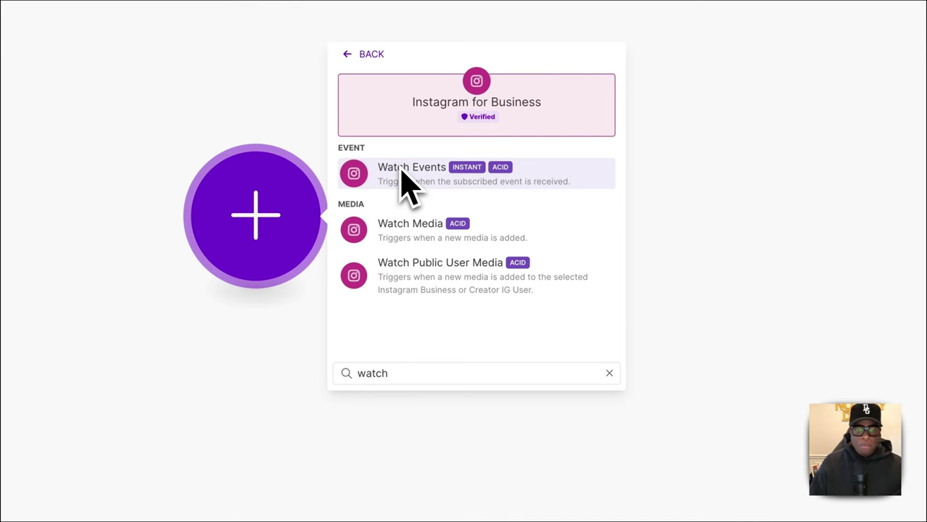
click(428, 230)
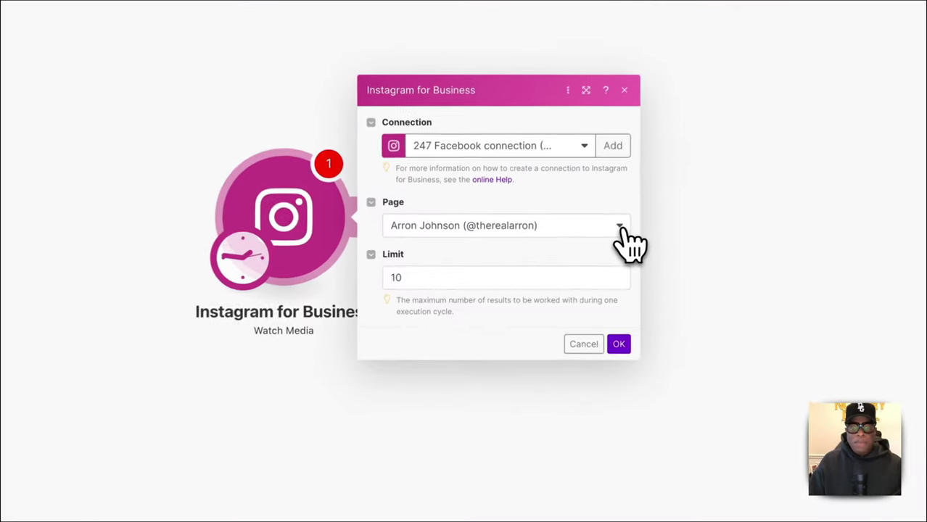
Set the Watch Media page to the 247 Closers account and the limit to 1000, and confirm the module settings.
click(524, 249)
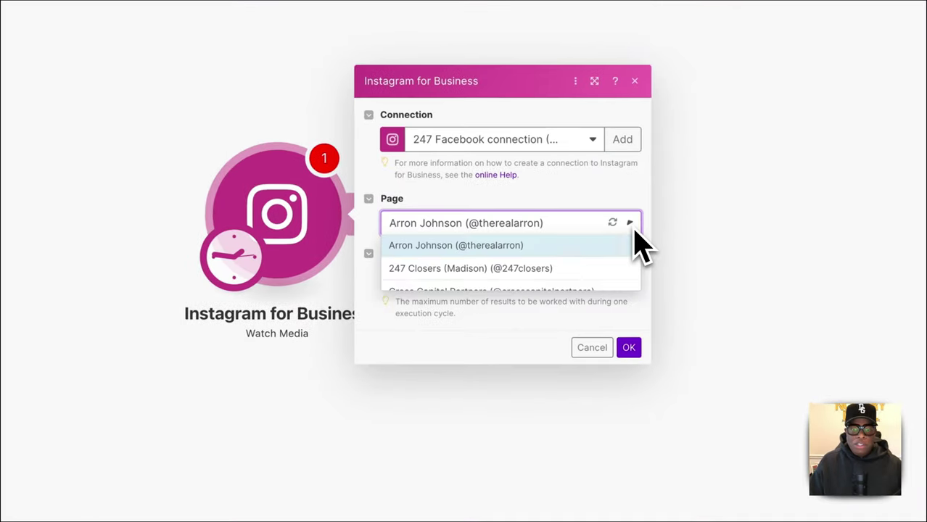
click(470, 270)
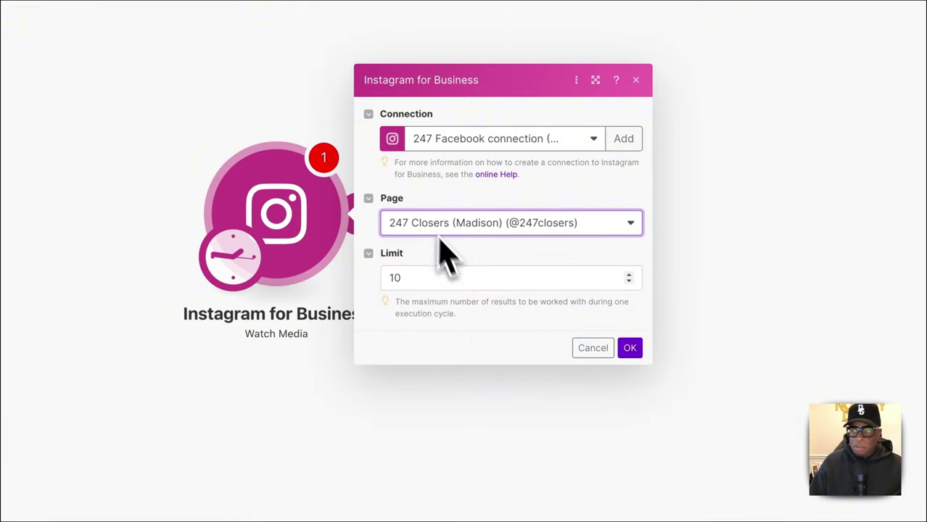
click(445, 286)
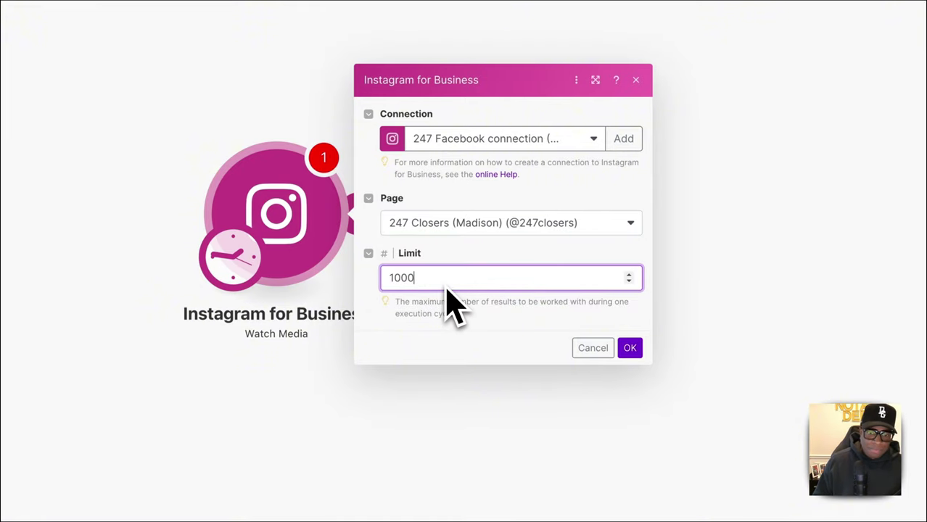
click(625, 350)
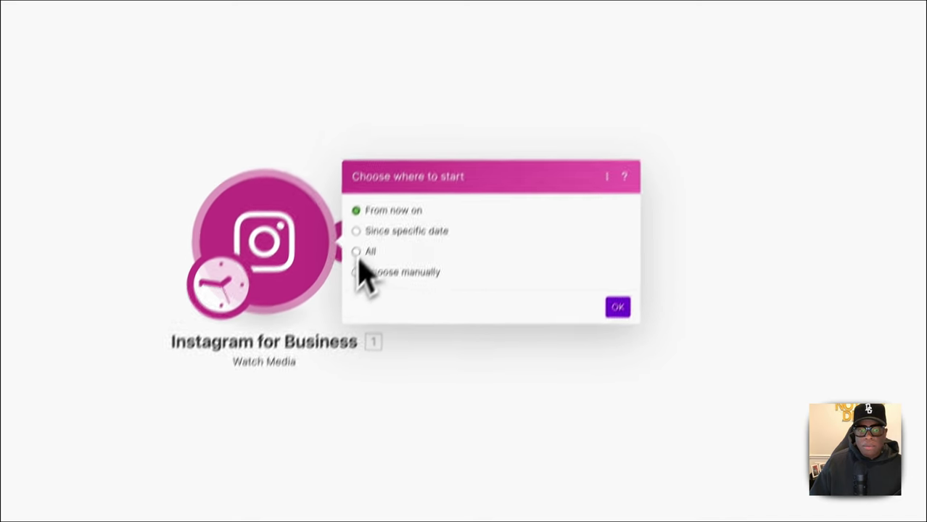
Set the trigger's starting point to Choose manually and accept the choice in the list of posts.
click(356, 252)
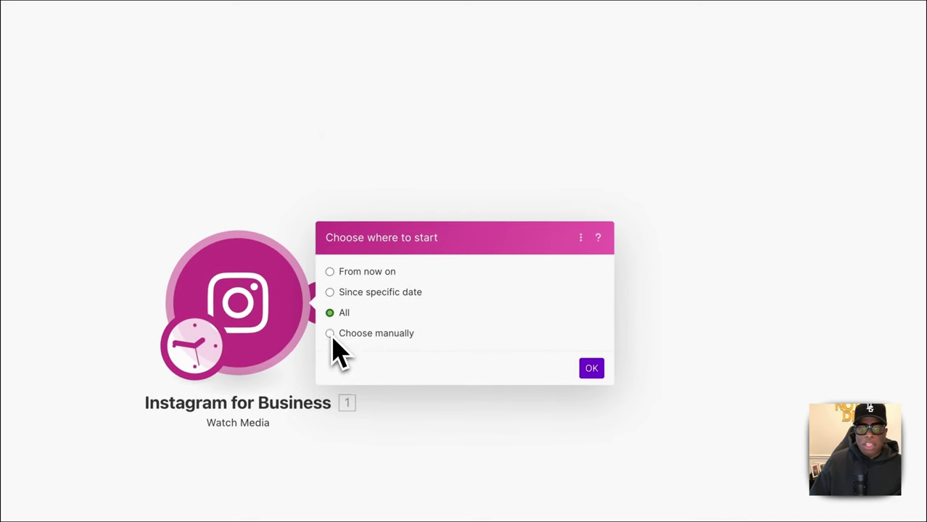
click(330, 334)
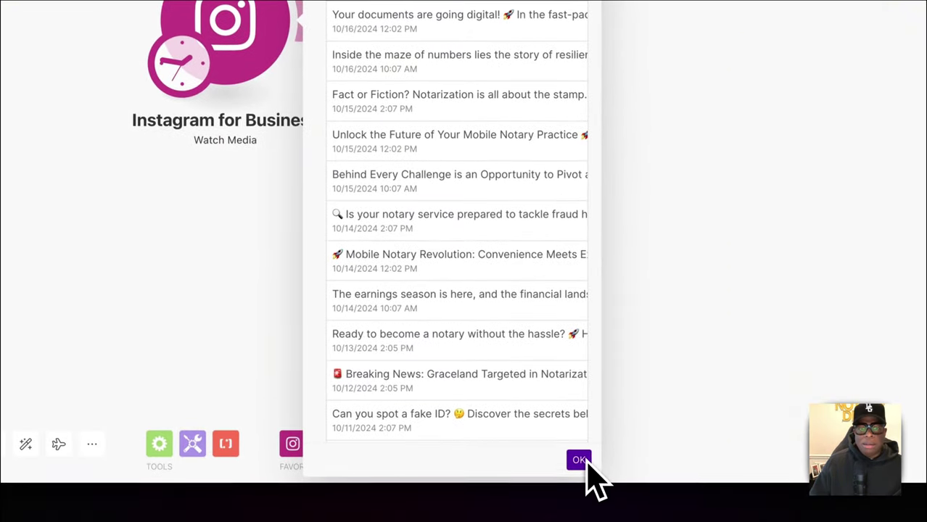
click(579, 460)
Run only the Instagram Watch Media module and review its output bundle.
right_click(248, 50)
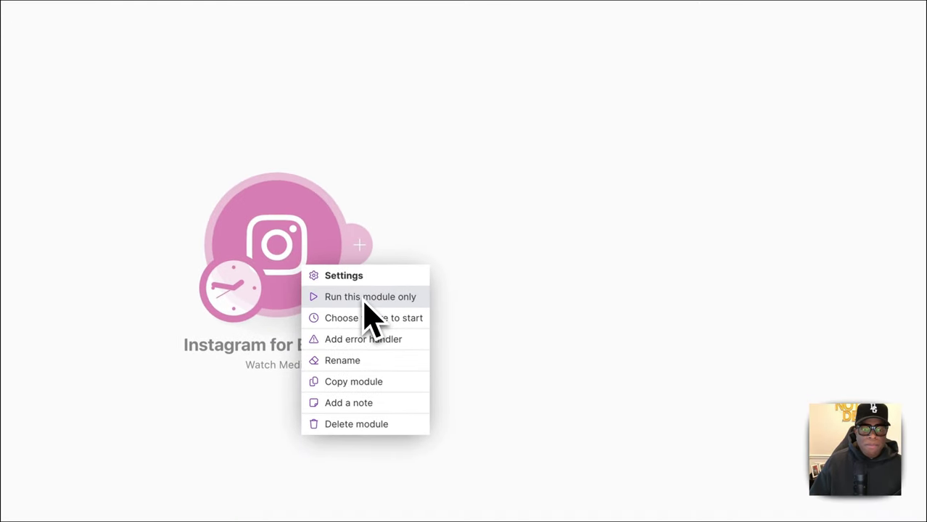
click(385, 300)
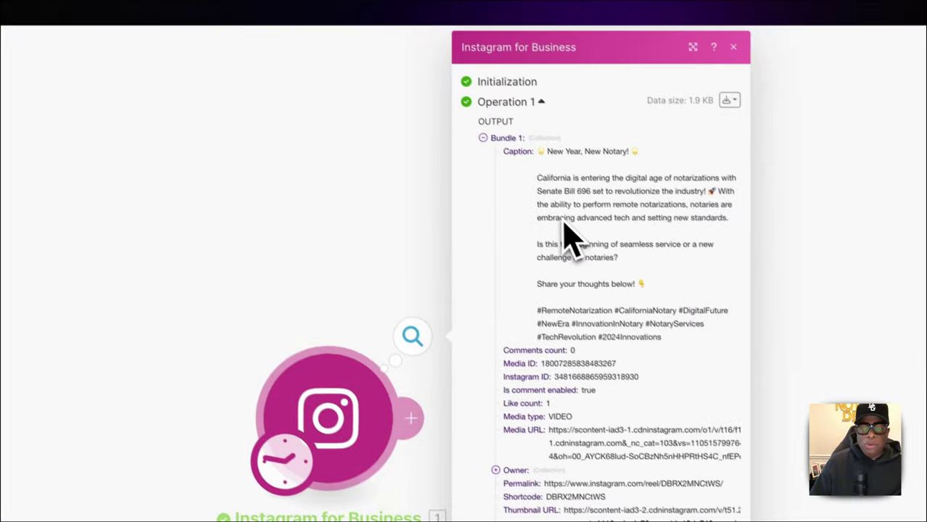
click(215, 139)
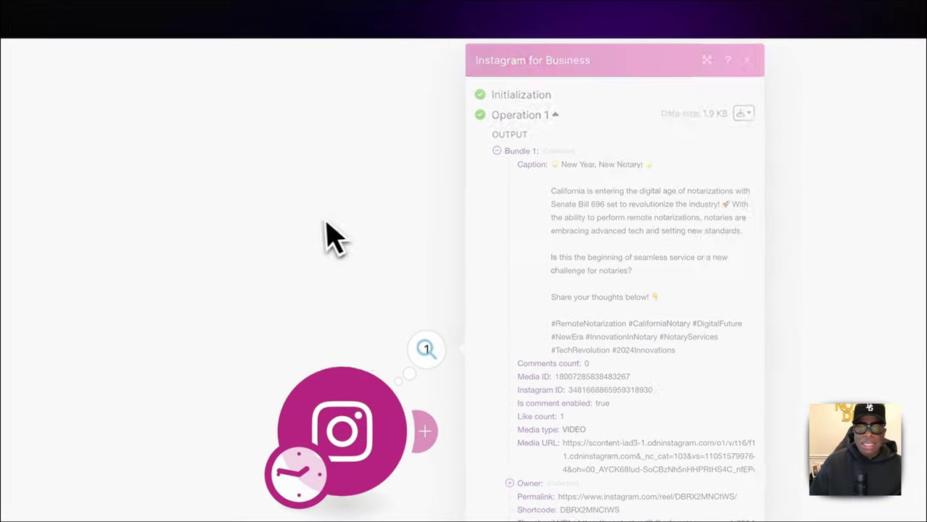
Rename the Instagram module "Watch for Posts 👀" and save the scenario.
right_click(366, 284)
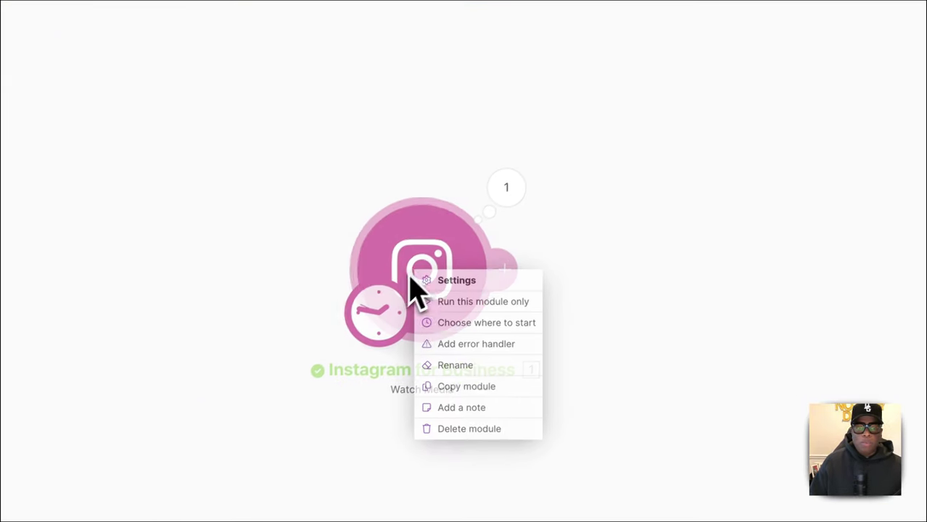
click(515, 319)
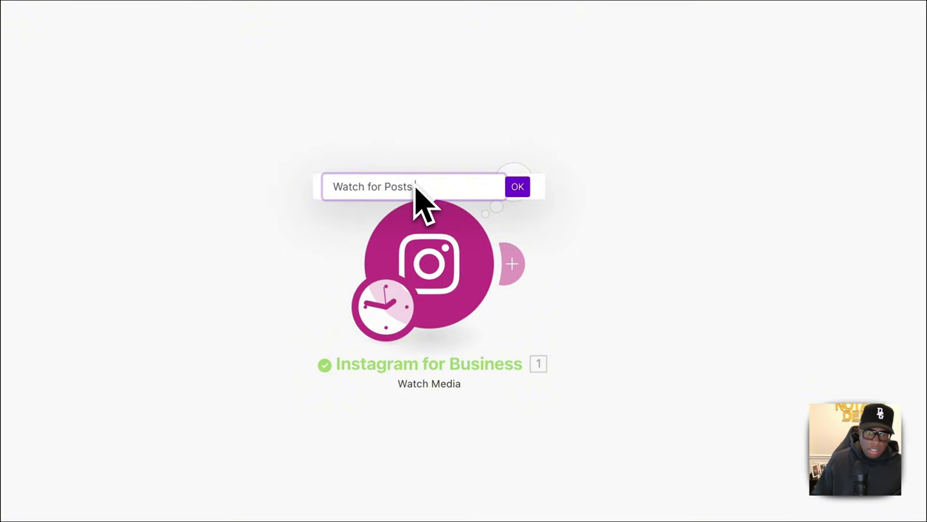
right_click(432, 179)
click(424, 190)
right_click(425, 187)
click(523, 261)
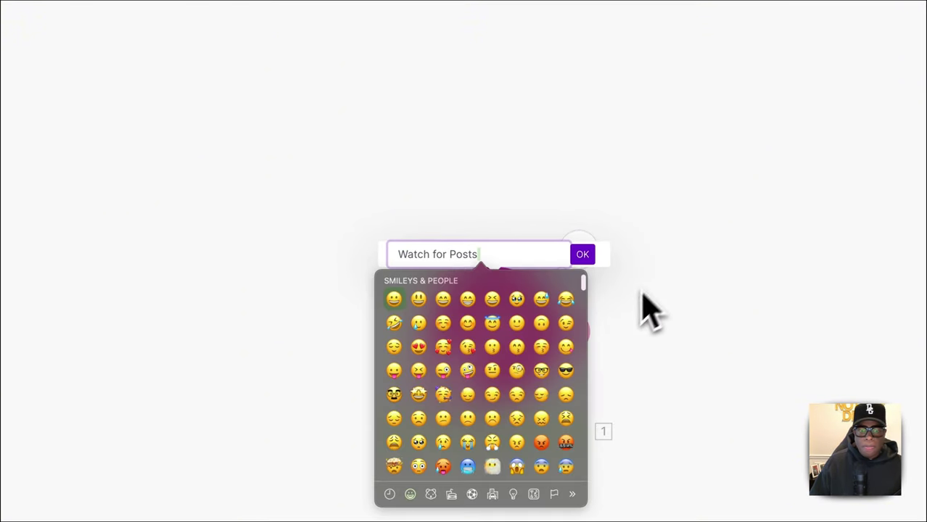
click(567, 326)
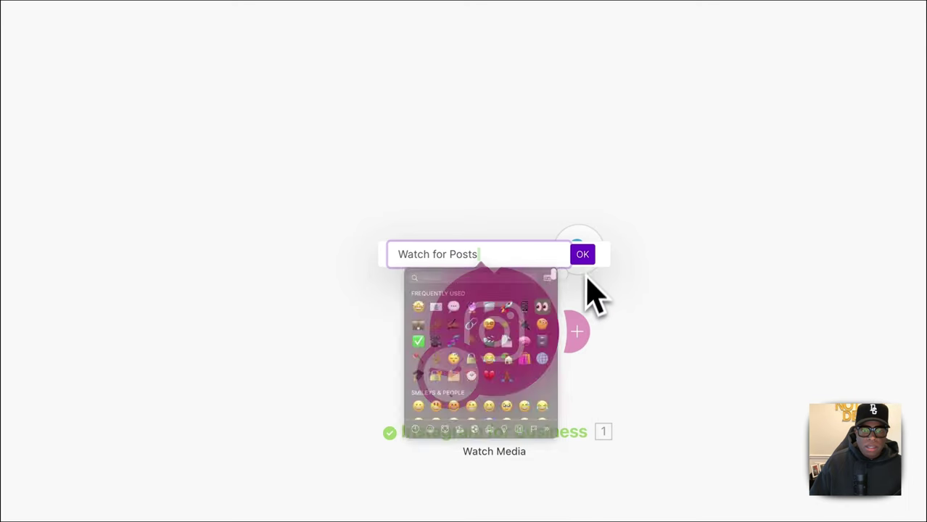
click(580, 256)
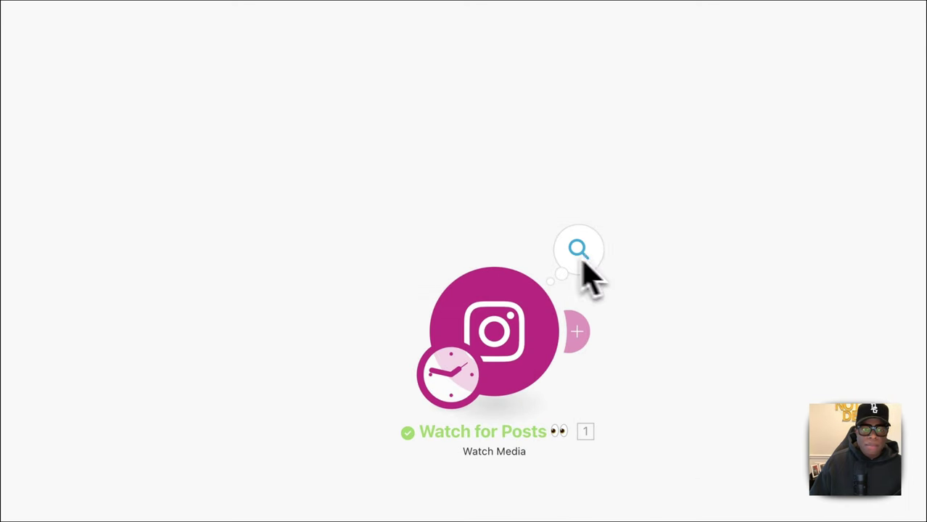
click(287, 69)
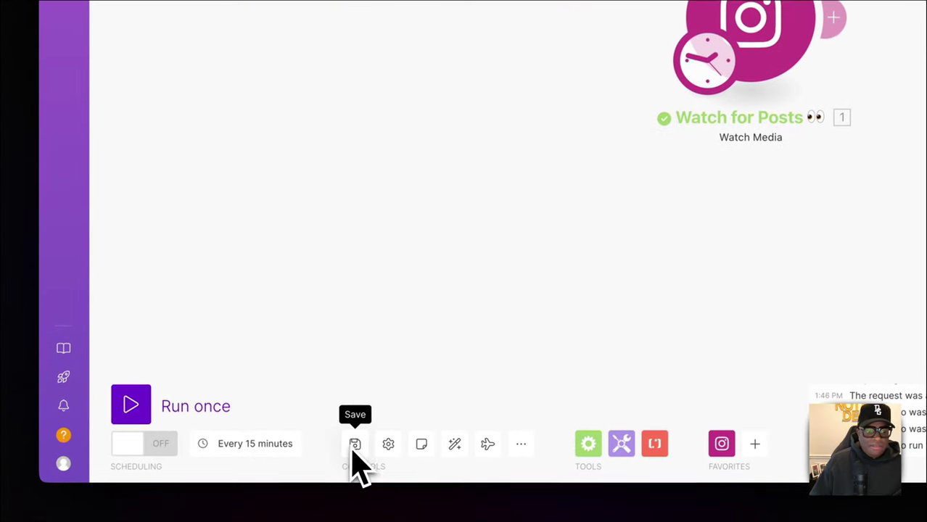
click(354, 444)
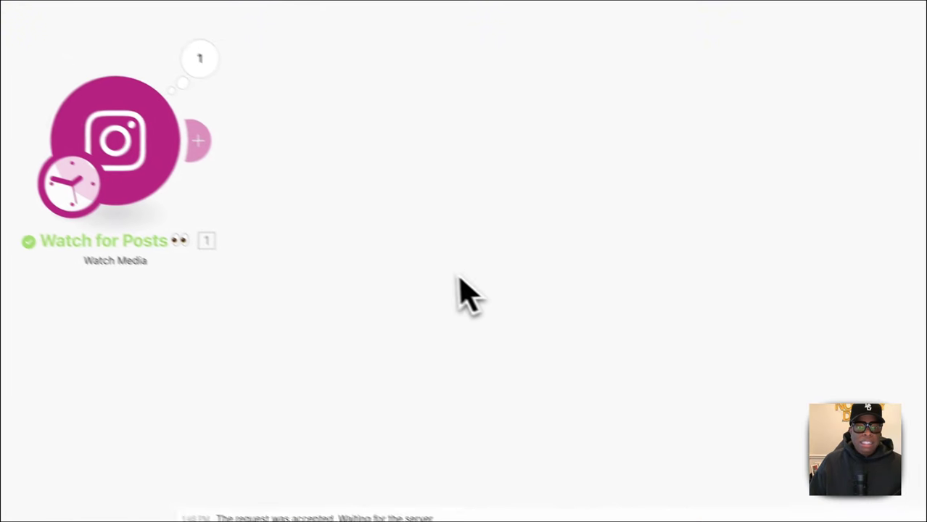
Switch to the untitled Airtable base, rename it "IG Comment Automation" and set its color to green.
click(318, 5)
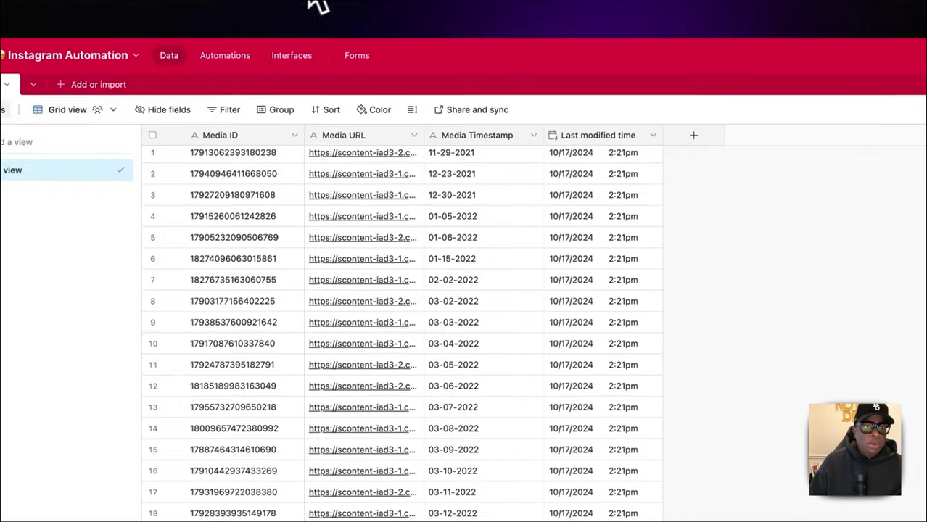
click(381, 7)
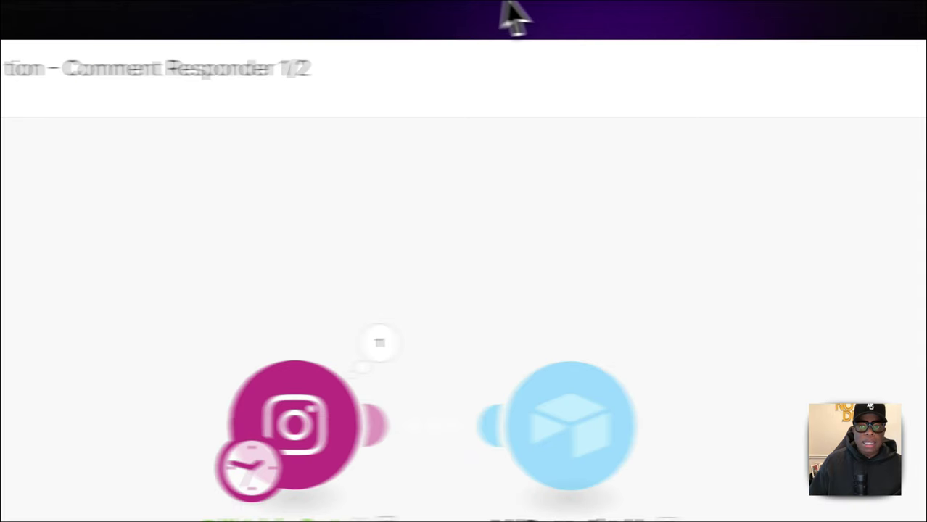
click(743, 6)
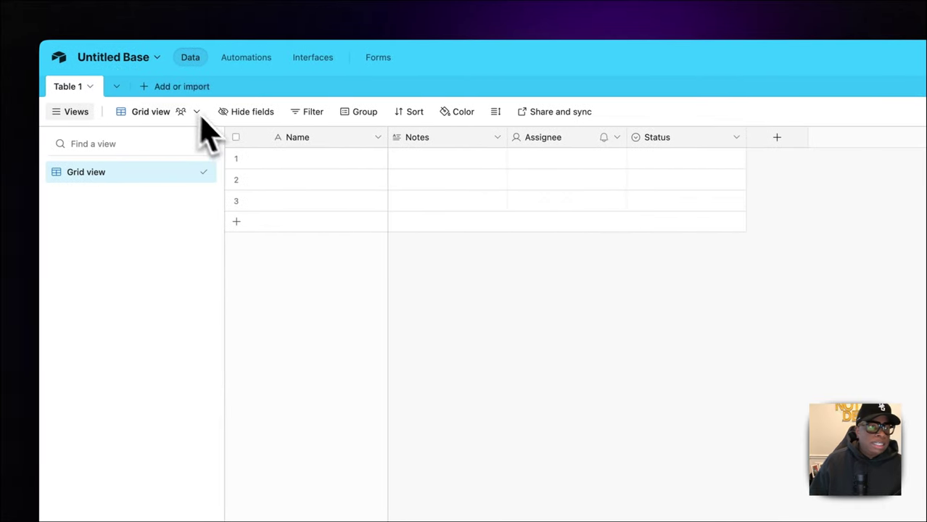
click(142, 61)
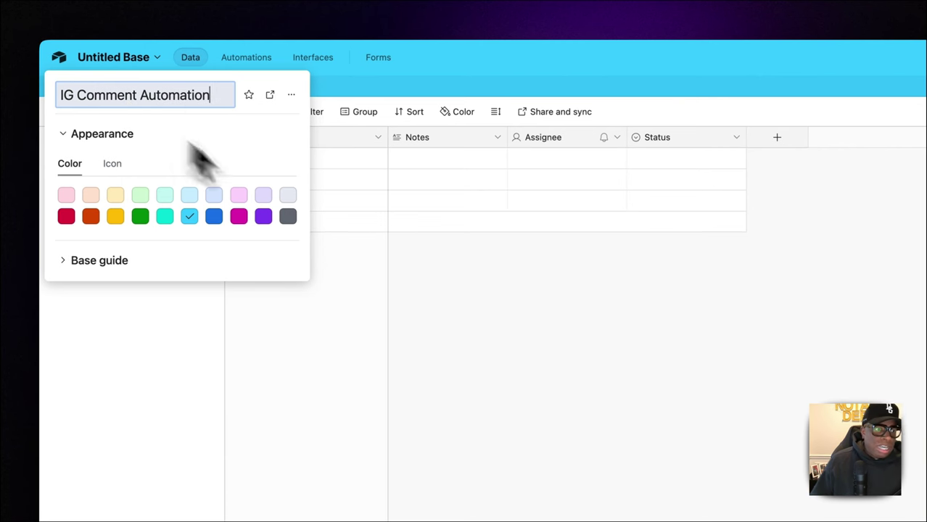
click(139, 216)
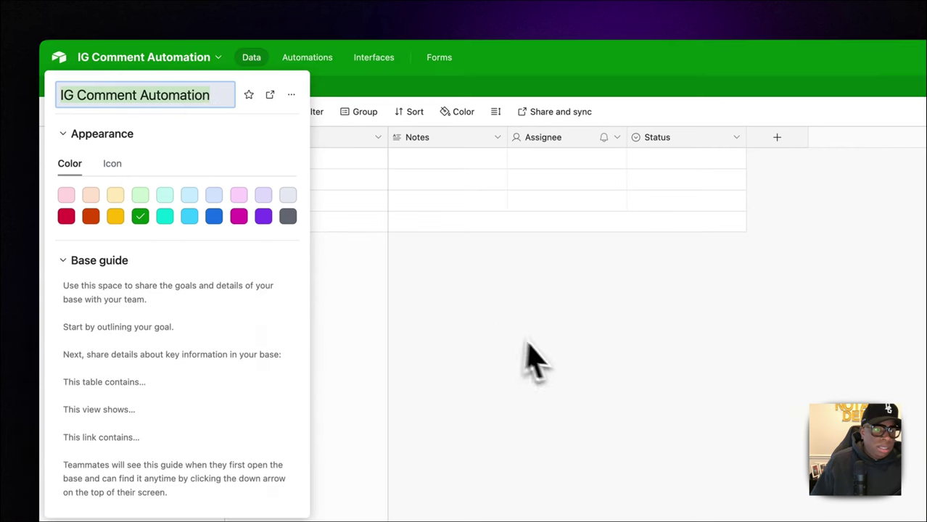
click(498, 354)
Rename the table's primary Name field to "Media ID", keeping it as single line text, and save the field.
click(310, 141)
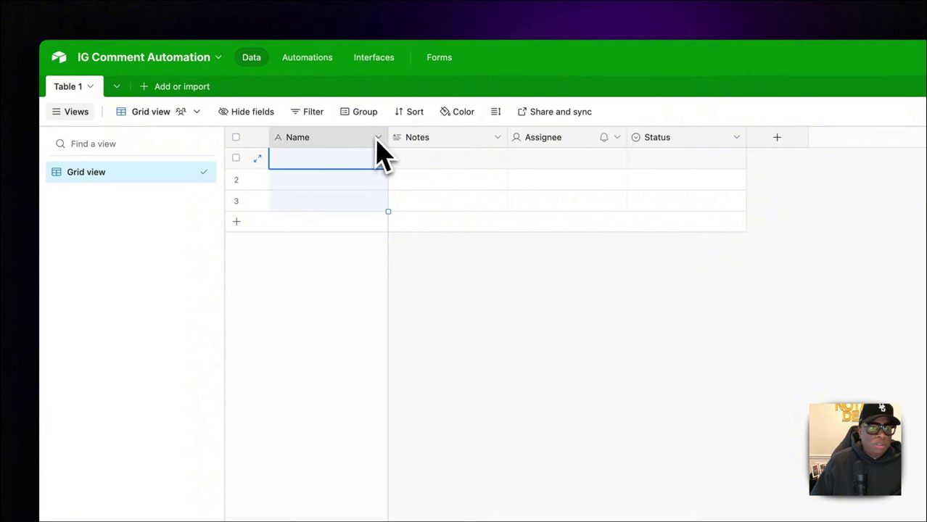
click(378, 138)
click(330, 171)
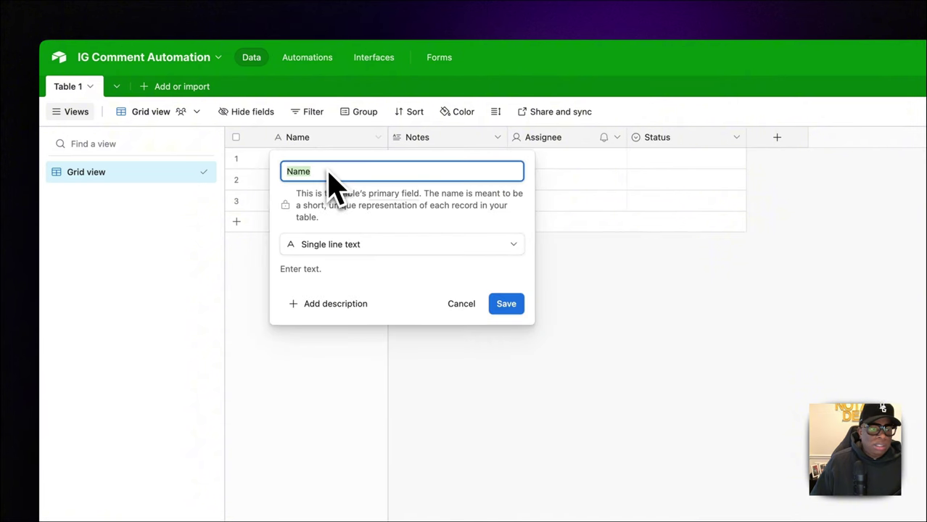
text(MEdia ID)
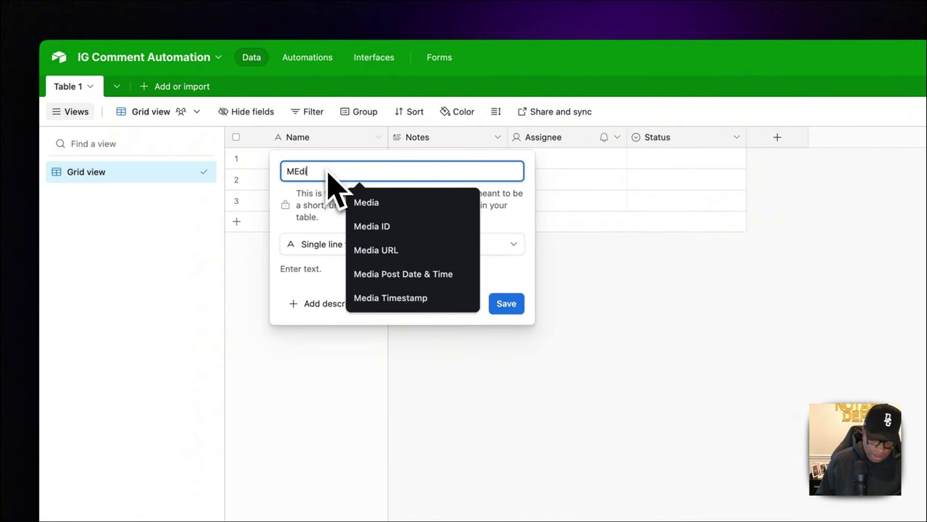
key(BackSpace)
key(BackSpace)
key(BackSpace)
key(BackSpace)
key(BackSpace)
key(BackSpace)
key(BackSpace)
text(edia IF)
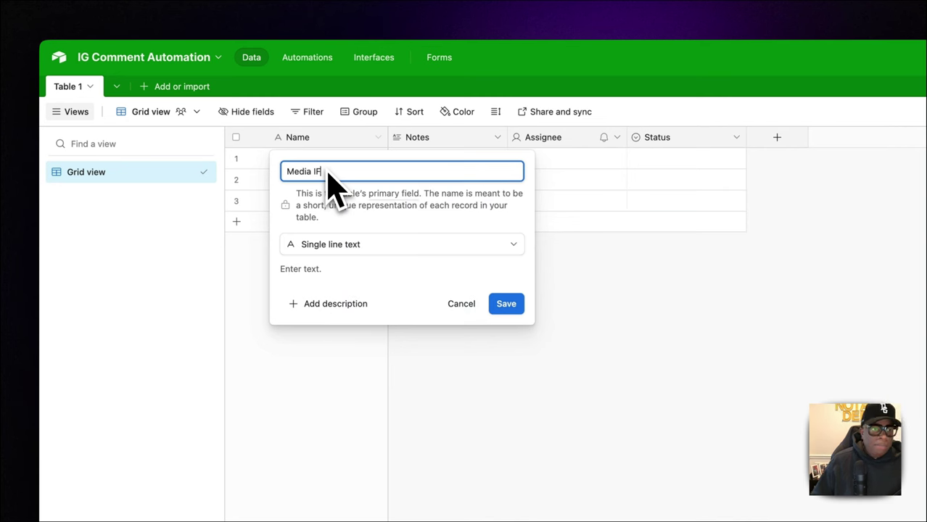
key(BackSpace)
text(D)
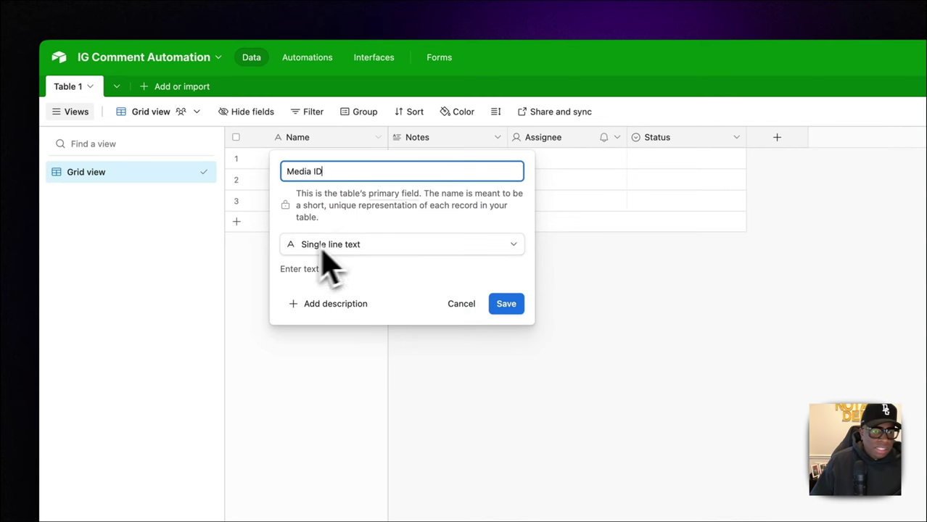
click(506, 303)
Rename the Notes field to "Media URL", change its type to single line text and save it.
click(497, 137)
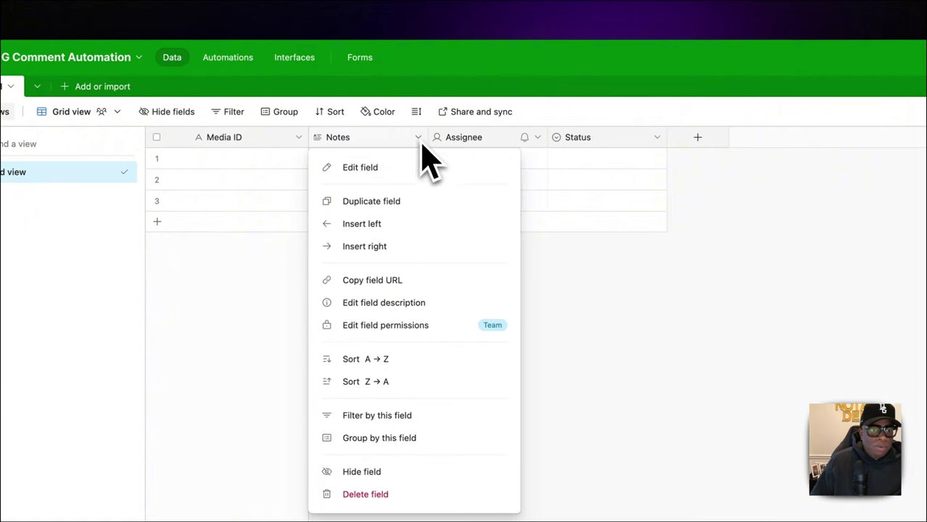
click(414, 166)
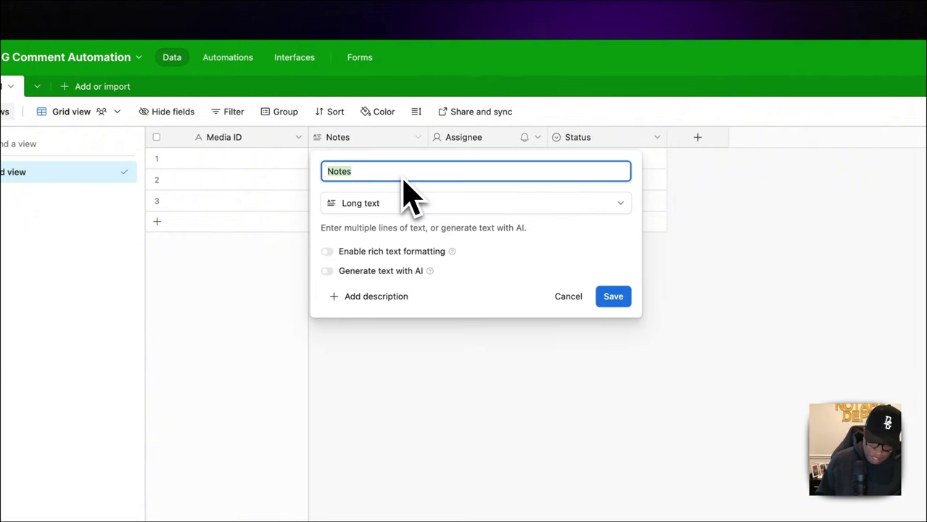
text(Media URL)
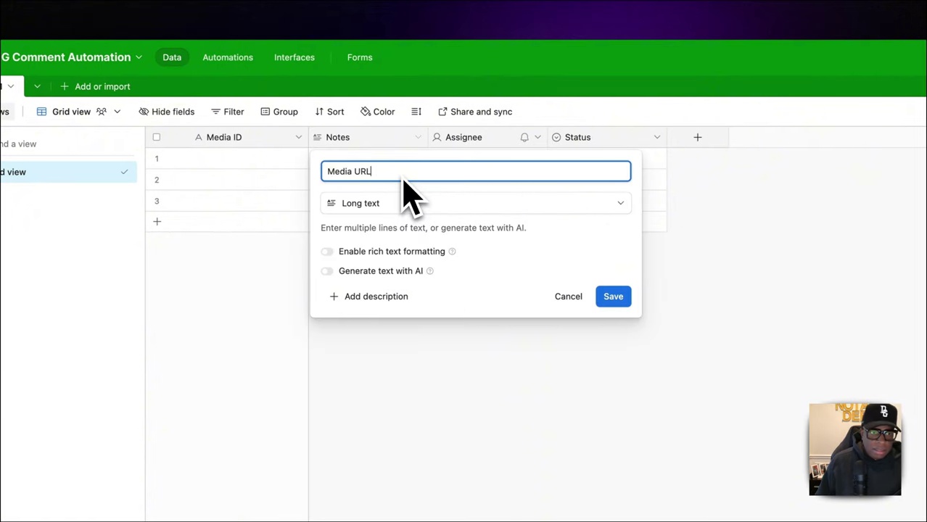
click(403, 202)
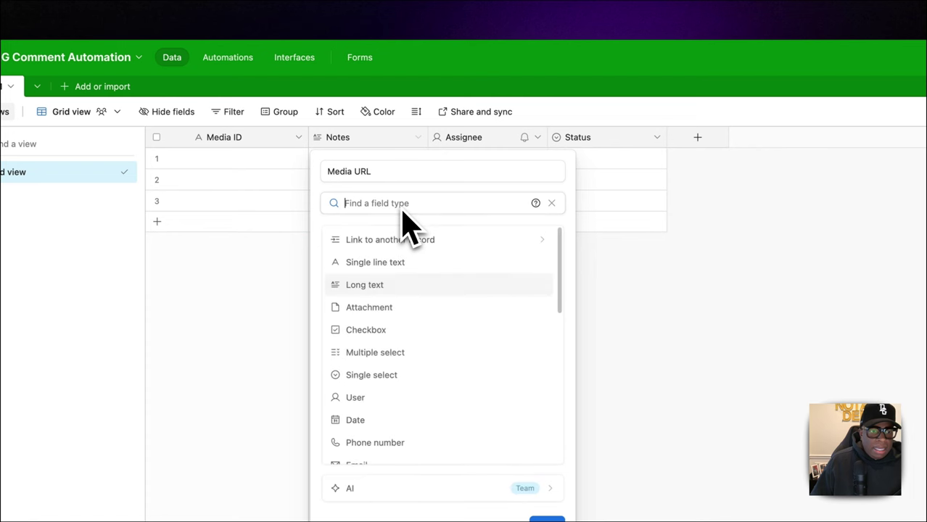
click(382, 262)
click(551, 306)
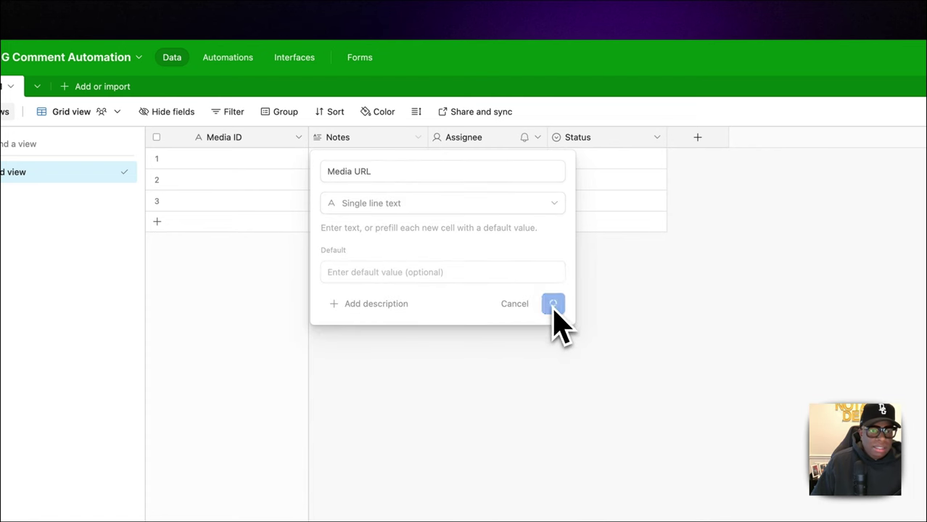
Rename the Assignee field to "Media Timestamp", change its type to single line text and save it.
click(536, 138)
click(526, 171)
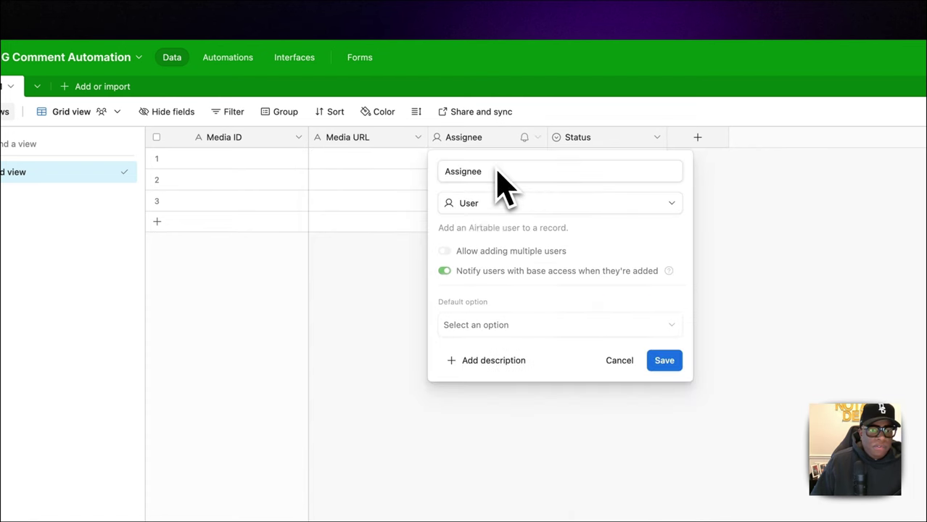
text(Media Ti)
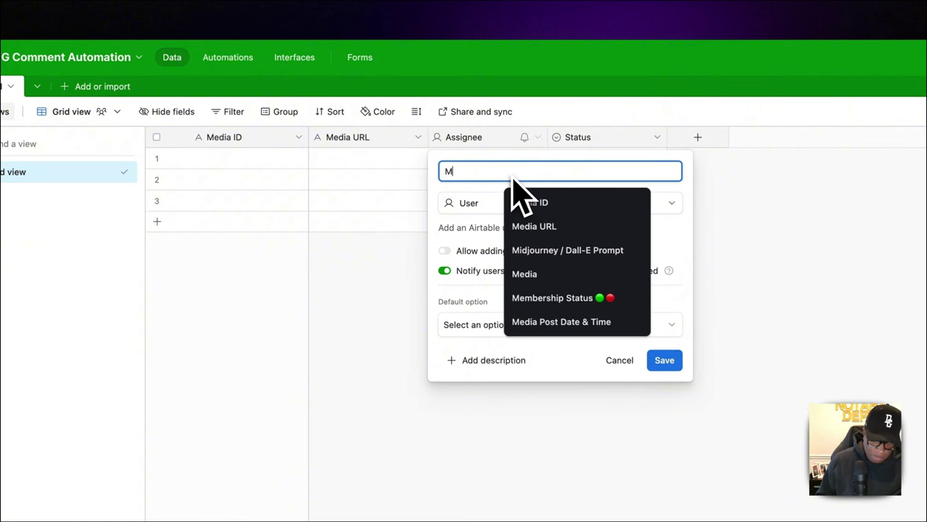
text(mestamp)
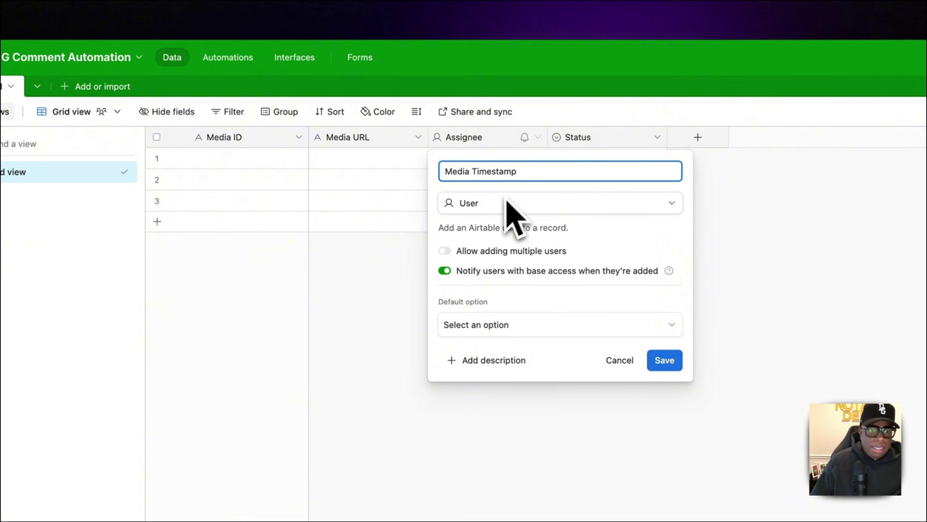
click(510, 207)
click(348, 261)
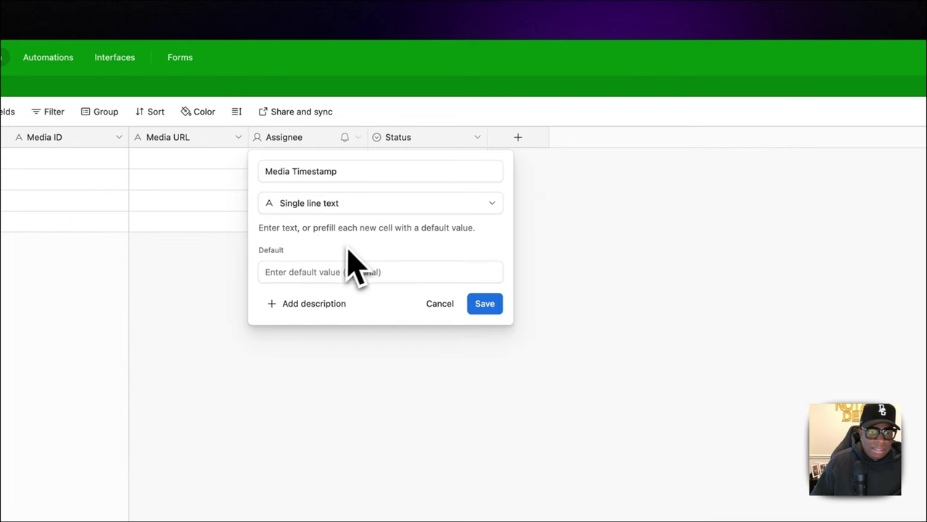
click(477, 307)
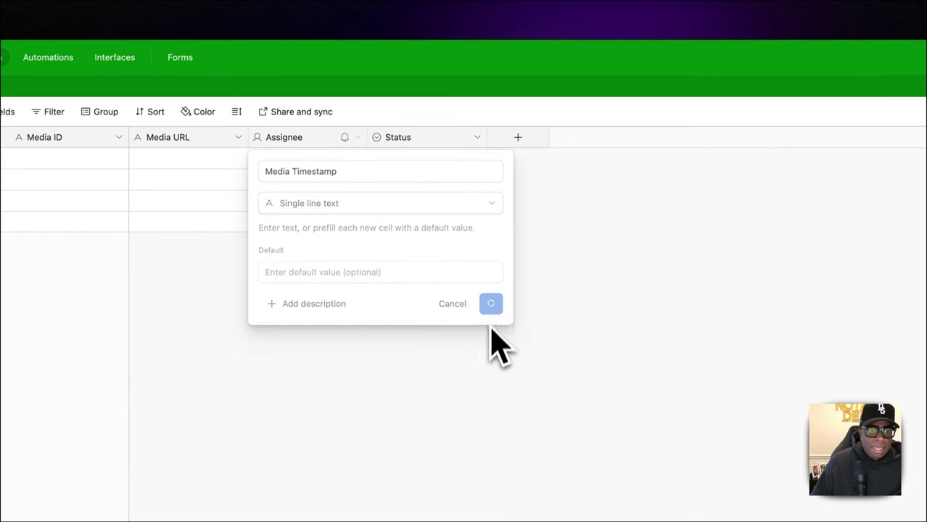
Change the Status field to the Last modified by type, rename it "Last modified time" and save it.
click(421, 139)
click(476, 140)
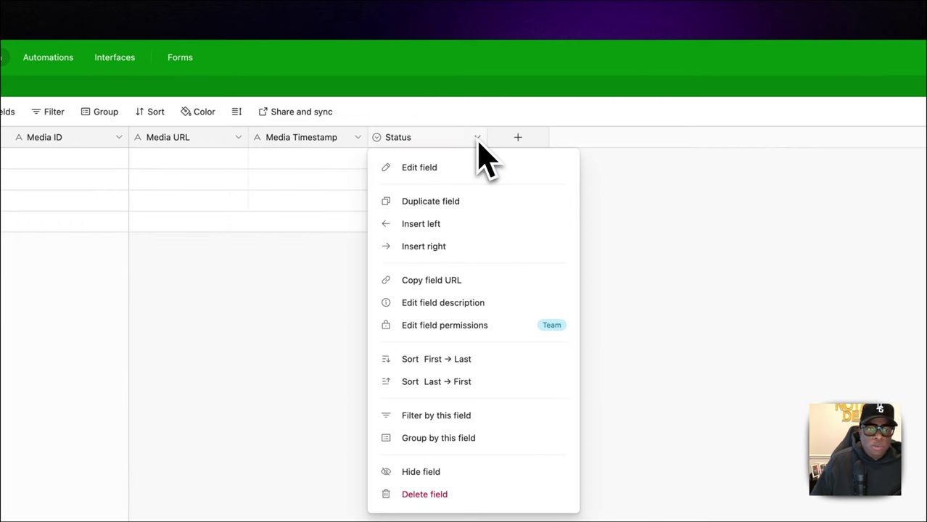
click(439, 170)
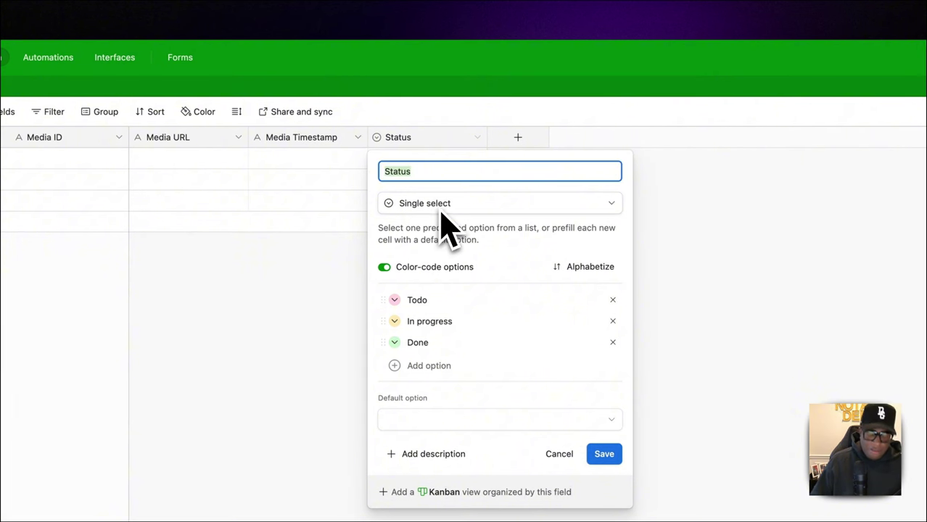
click(444, 211)
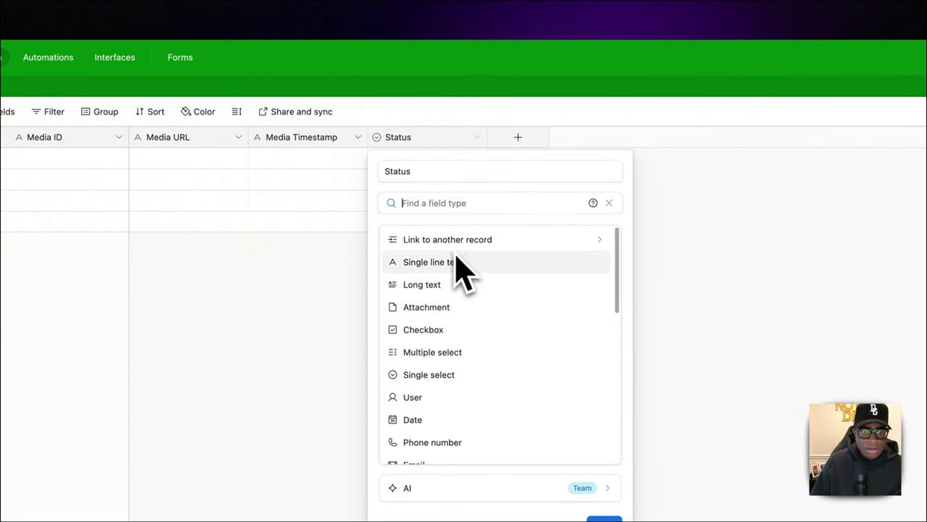
scroll(464, 298, down, 5)
scroll(468, 319, down, 5)
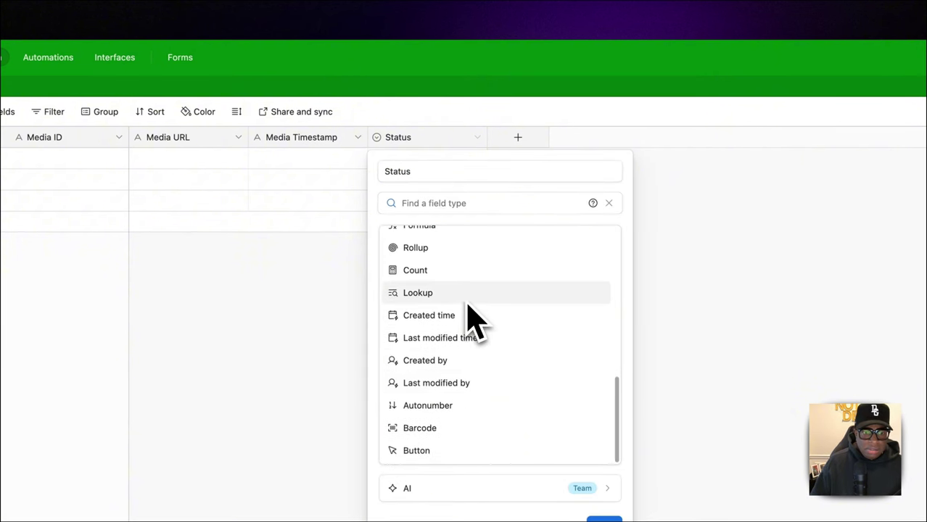
click(464, 385)
double_click(430, 178)
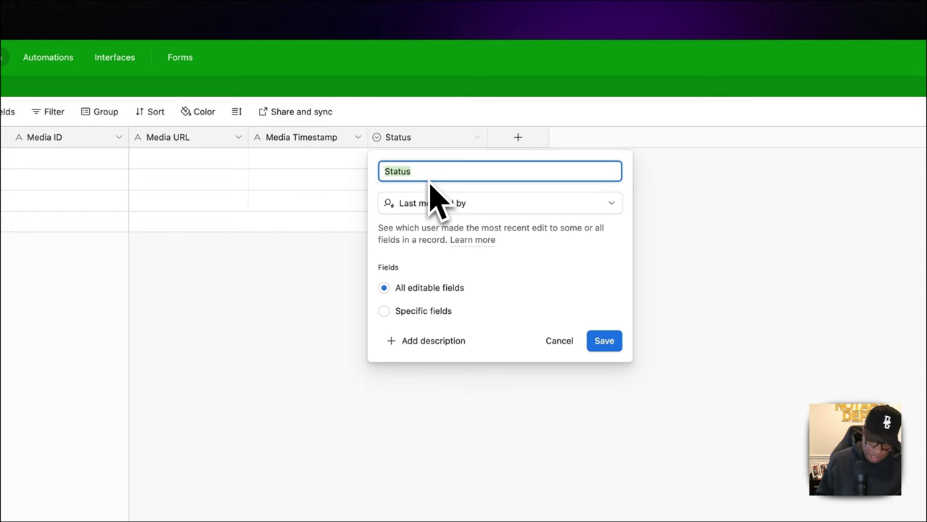
text(Last mo)
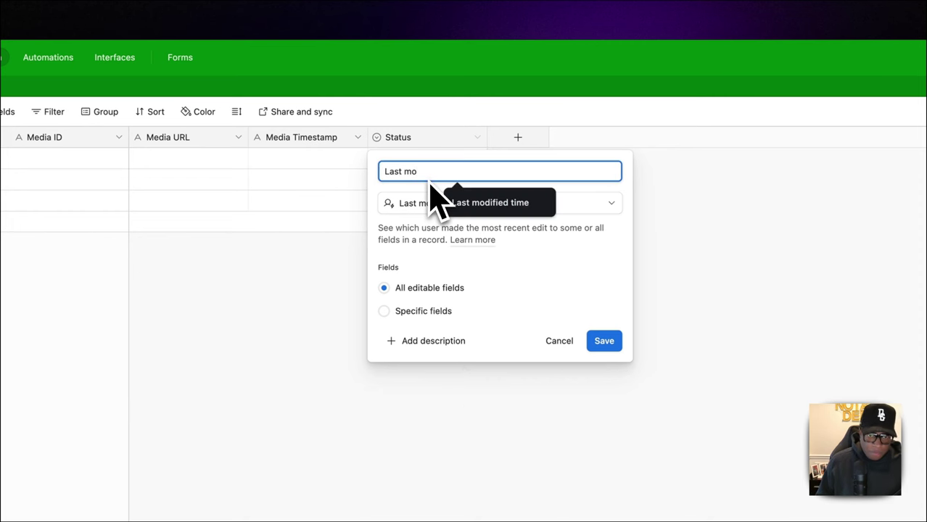
text(d)
click(479, 203)
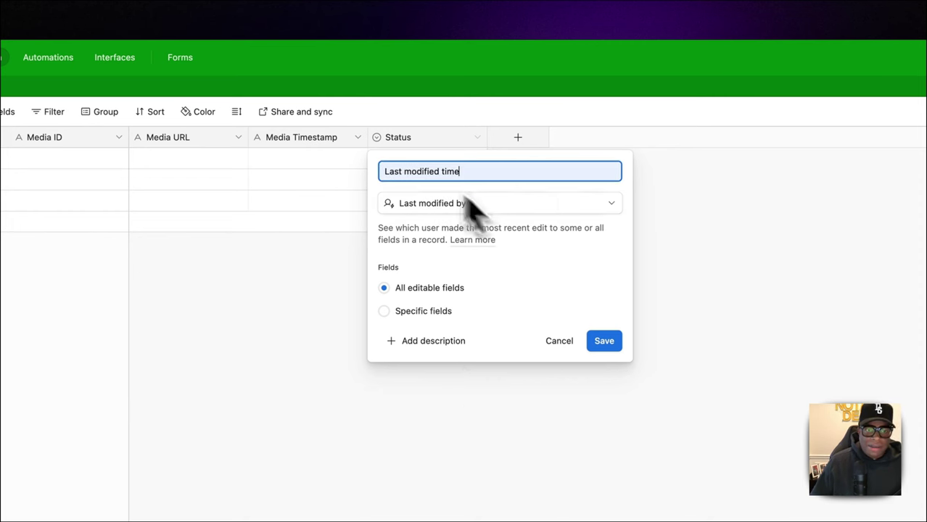
click(606, 342)
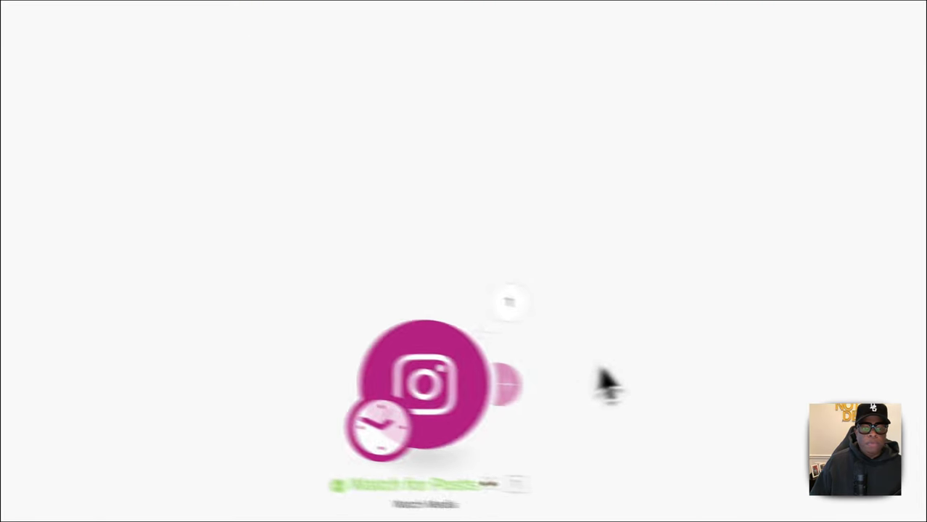
Switch to the Make scenario and add an Airtable Create a Record module after the Watch for Posts module.
click(413, 371)
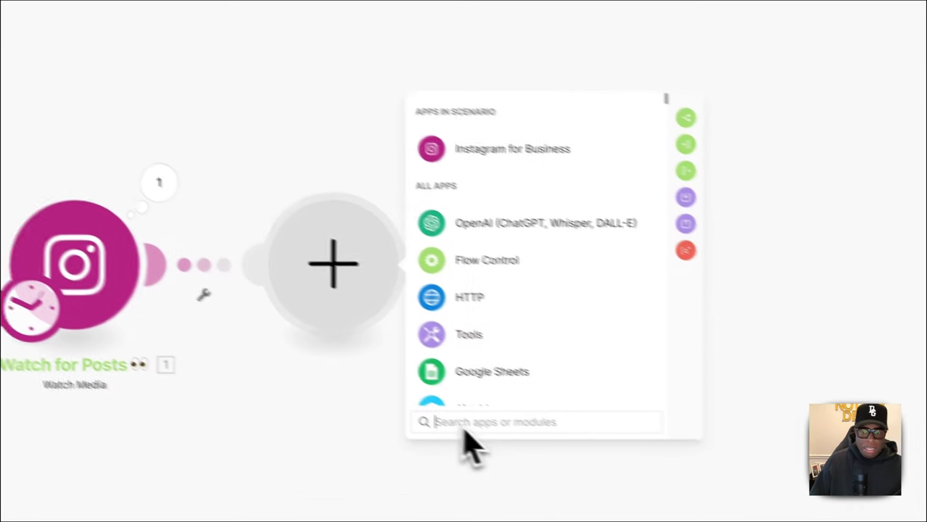
text(airta)
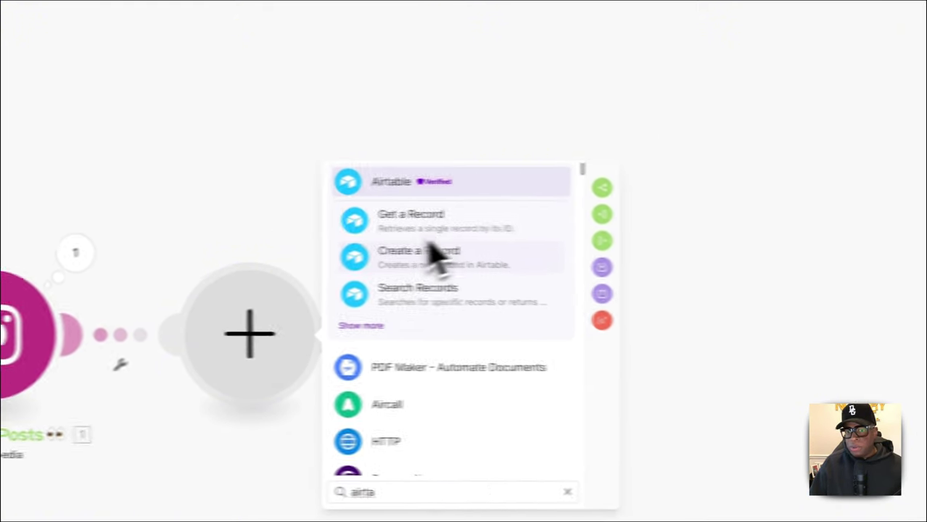
click(464, 163)
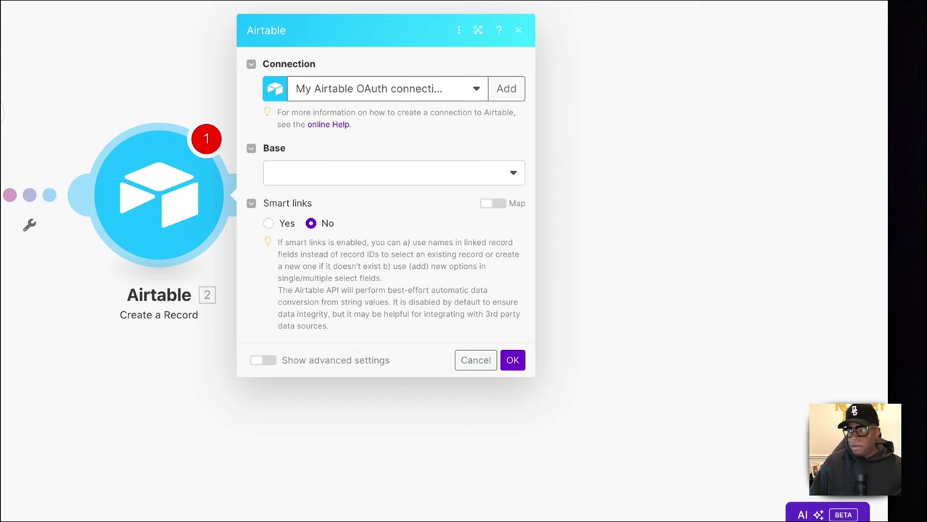
Refresh the base list and set the Airtable module to the IG Comment Automation base and Table 1.
click(424, 178)
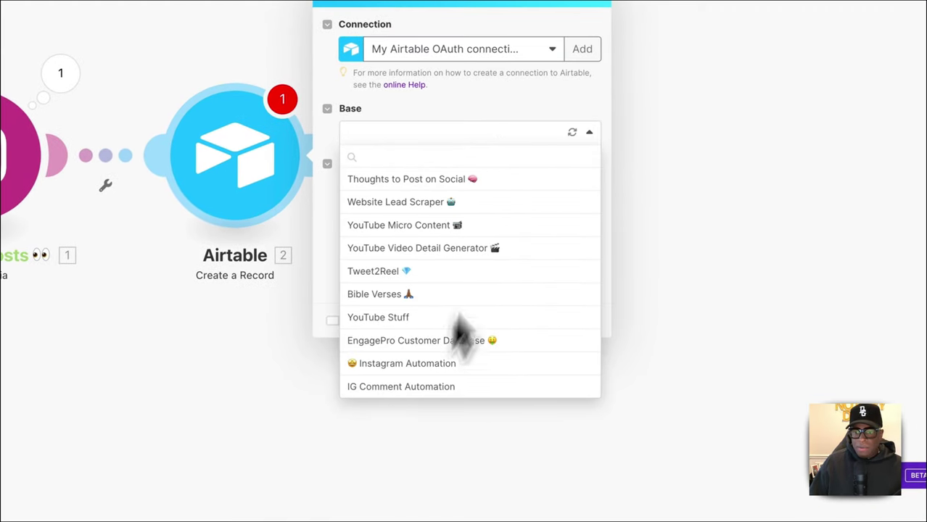
click(572, 133)
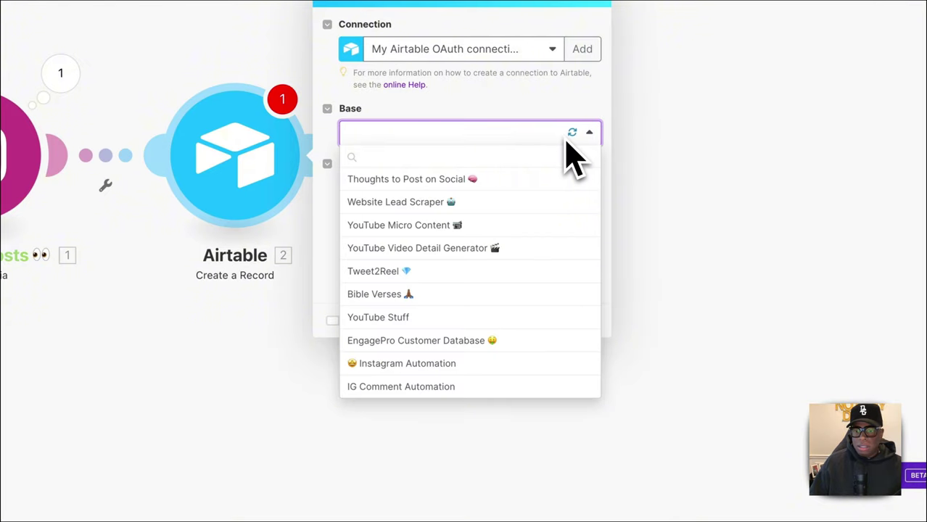
click(427, 392)
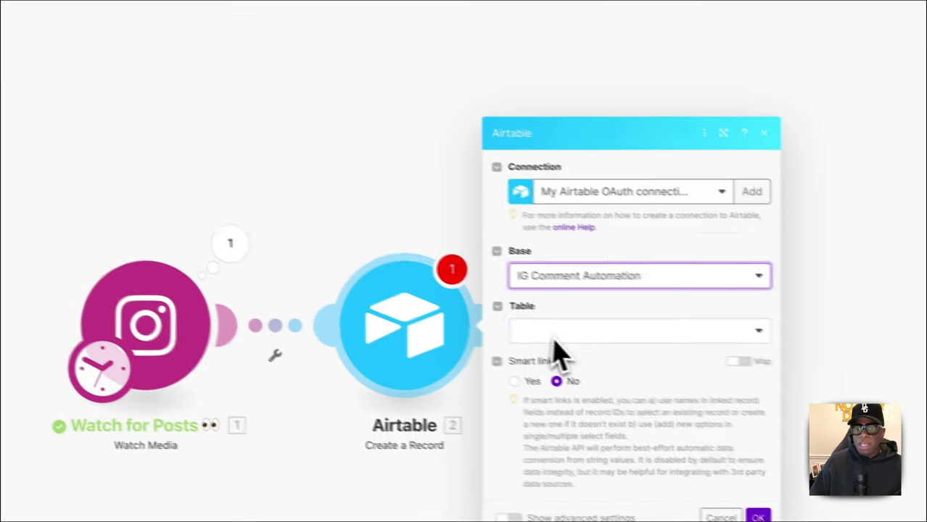
click(555, 332)
click(528, 345)
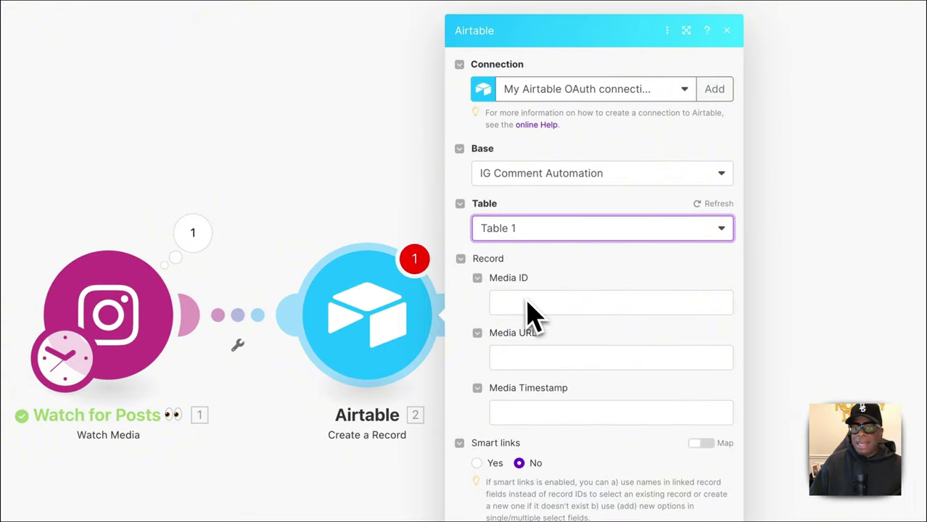
Map Instagram's Media ID, Media URL and Timestamp to the Media ID, Media URL and Media Timestamp fields, and confirm the module.
click(528, 303)
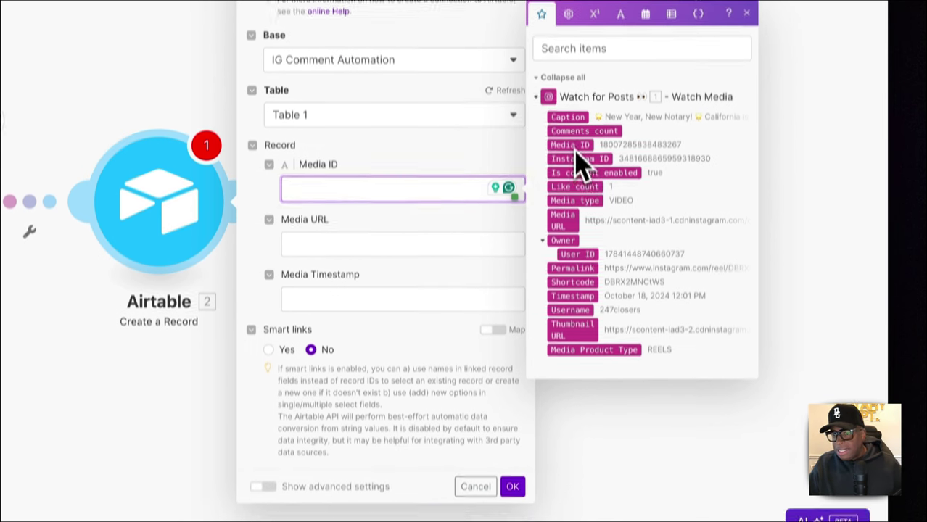
click(570, 199)
click(339, 299)
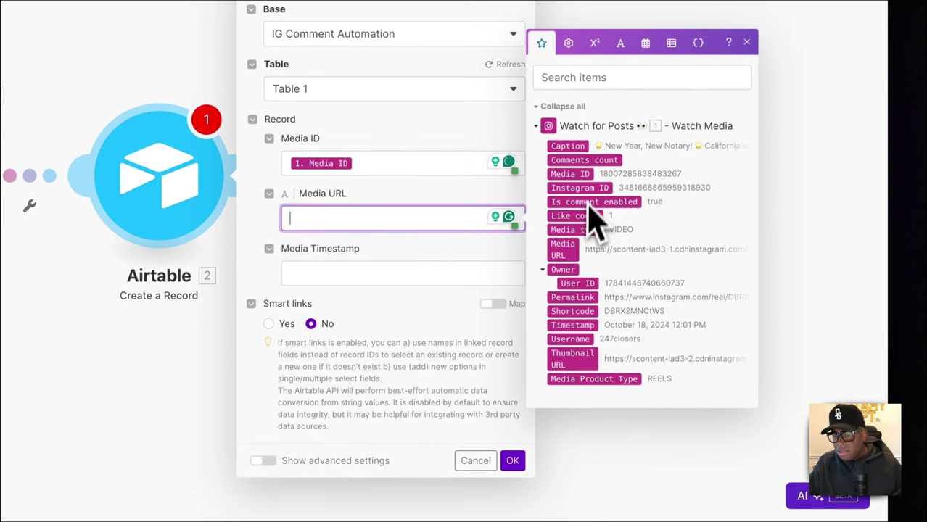
click(567, 255)
click(365, 272)
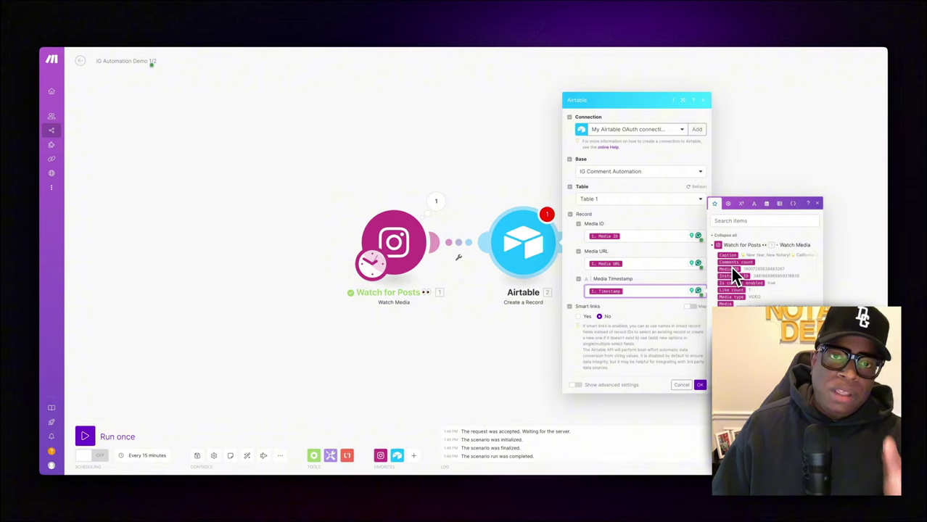
click(689, 374)
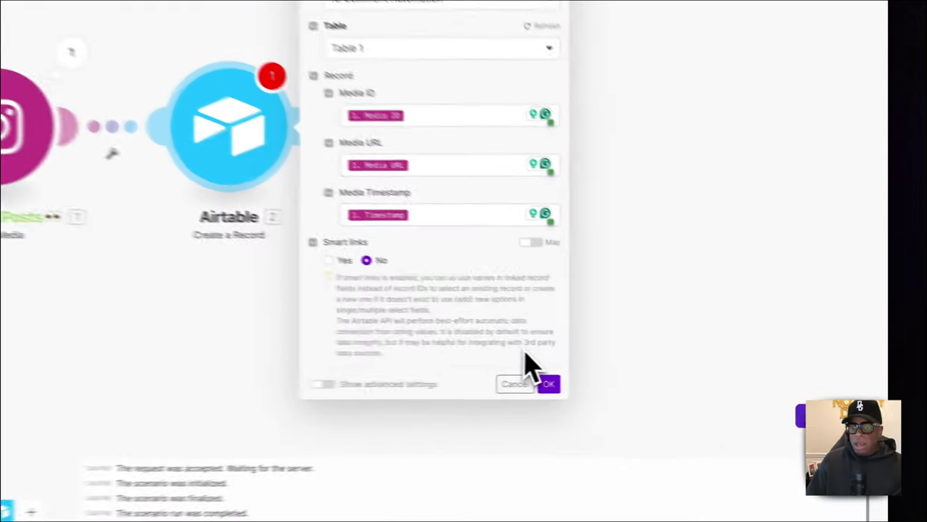
click(548, 385)
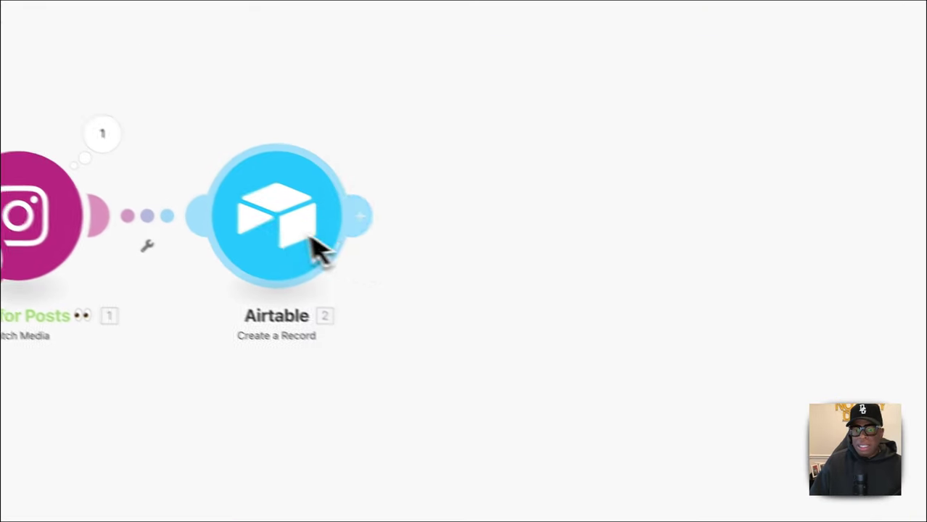
Reopen the Create a Record module's Media Timestamp mapping and check the Media Timestamp field's options in the Airtable base.
click(192, 127)
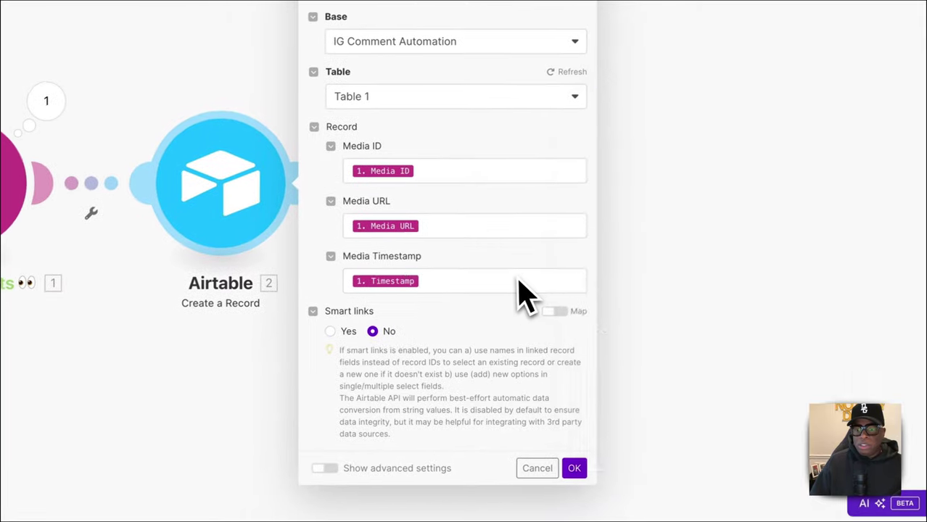
click(464, 330)
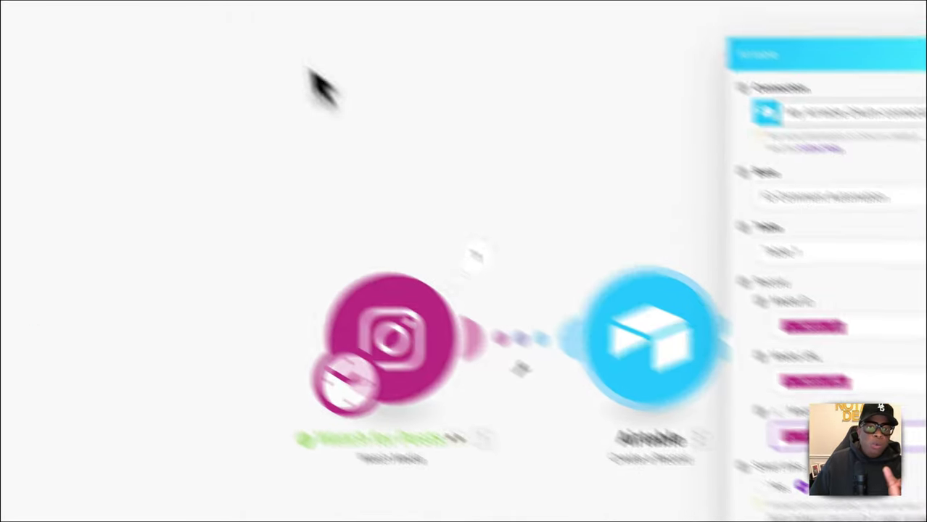
click(580, 7)
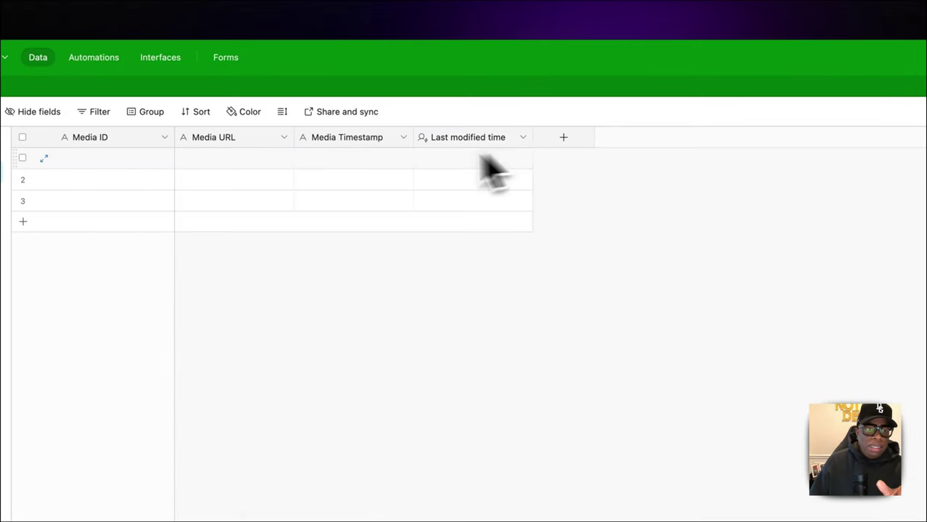
click(403, 138)
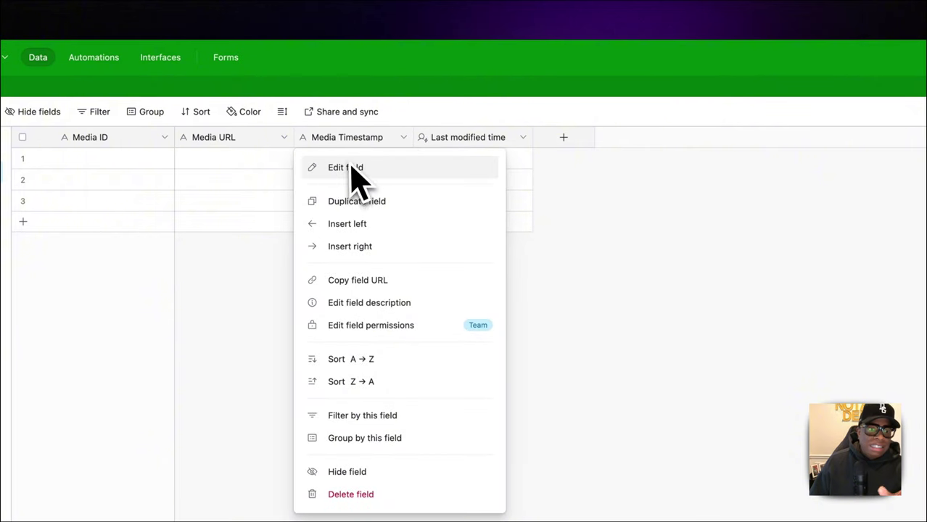
key(Escape)
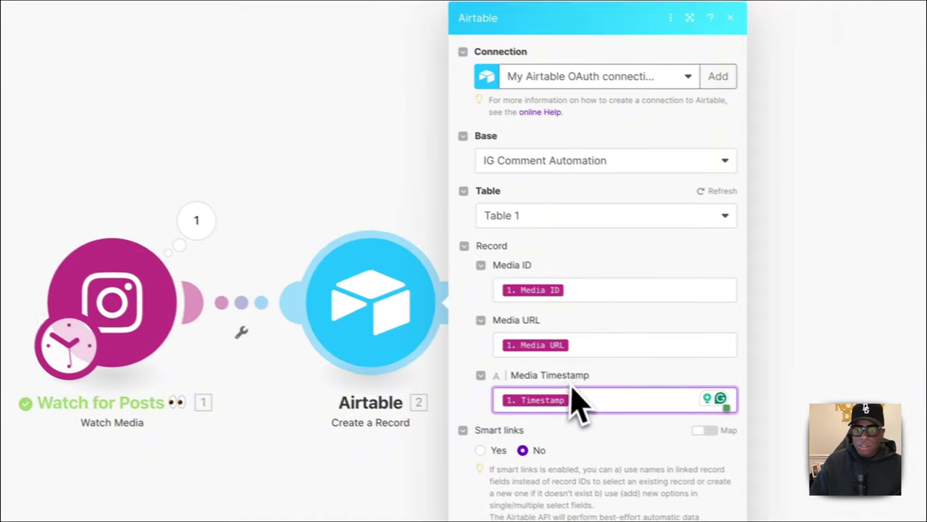
Replace the Media Timestamp mapping with formatDate of Instagram's Timestamp in MM-DD-YYYY format, and confirm the module.
click(569, 410)
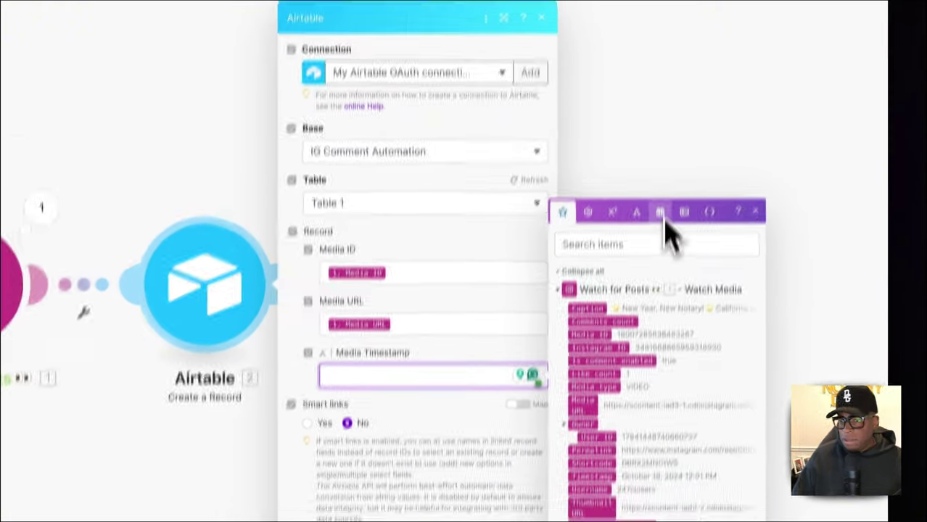
click(645, 238)
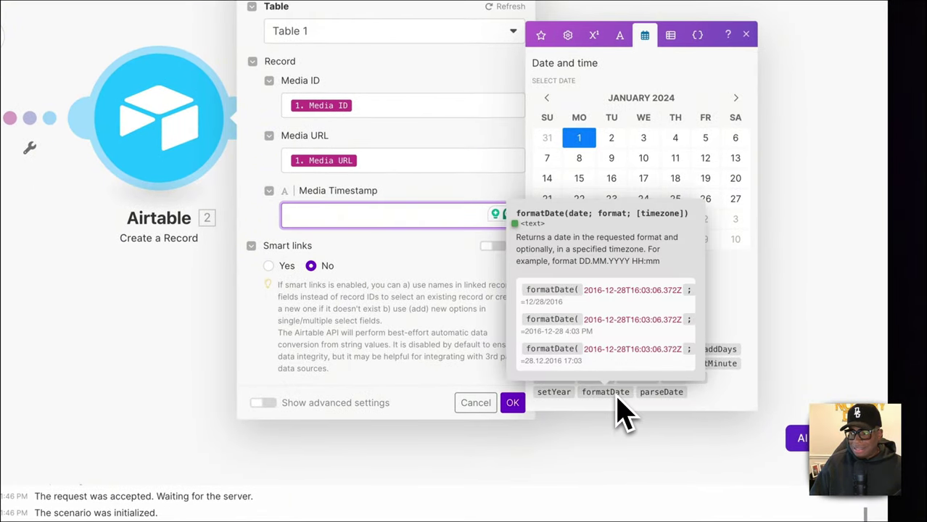
click(620, 399)
click(356, 217)
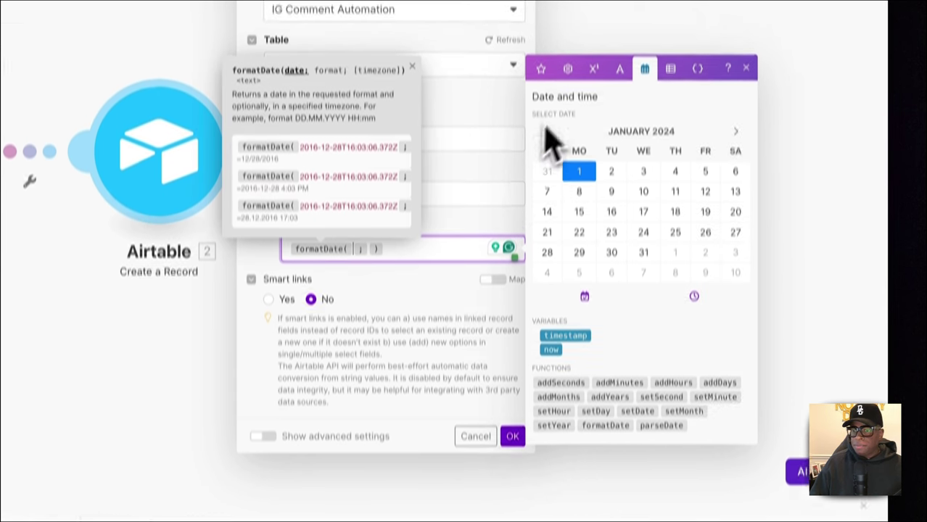
click(540, 34)
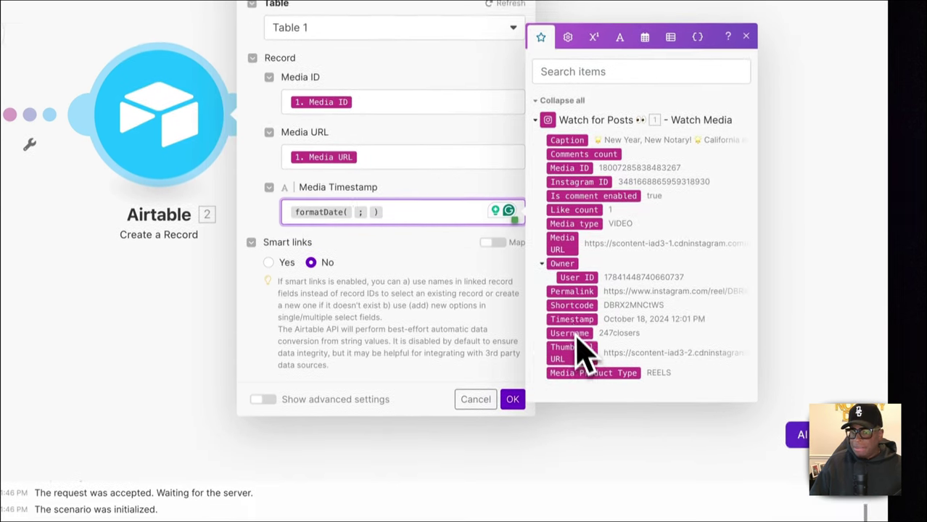
click(573, 393)
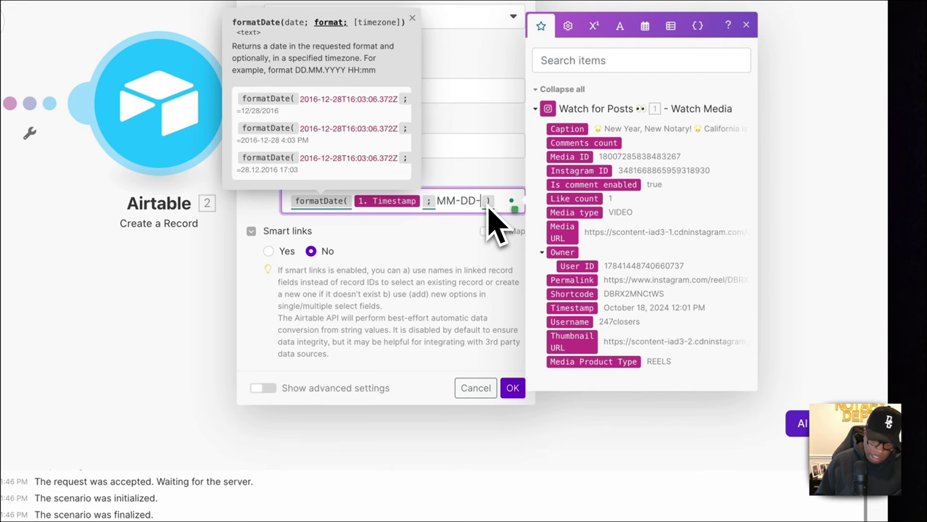
text(YYYY)
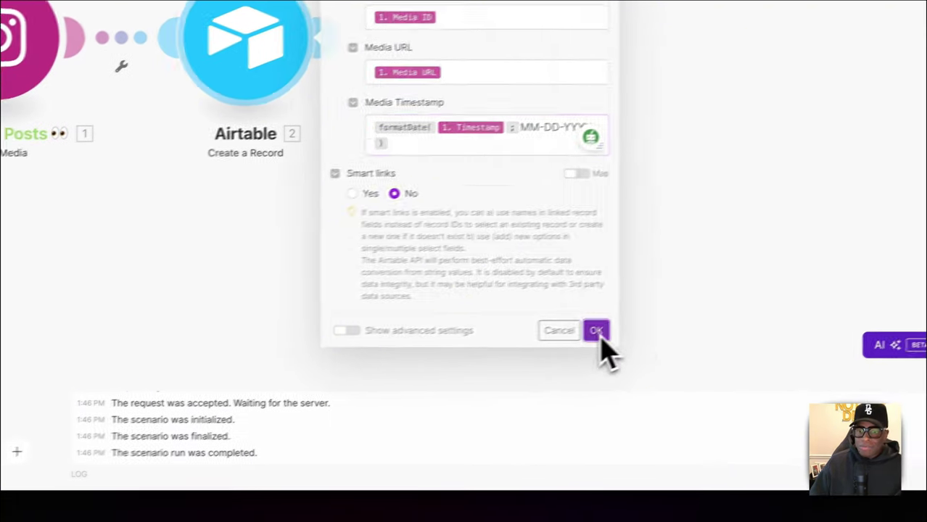
click(512, 346)
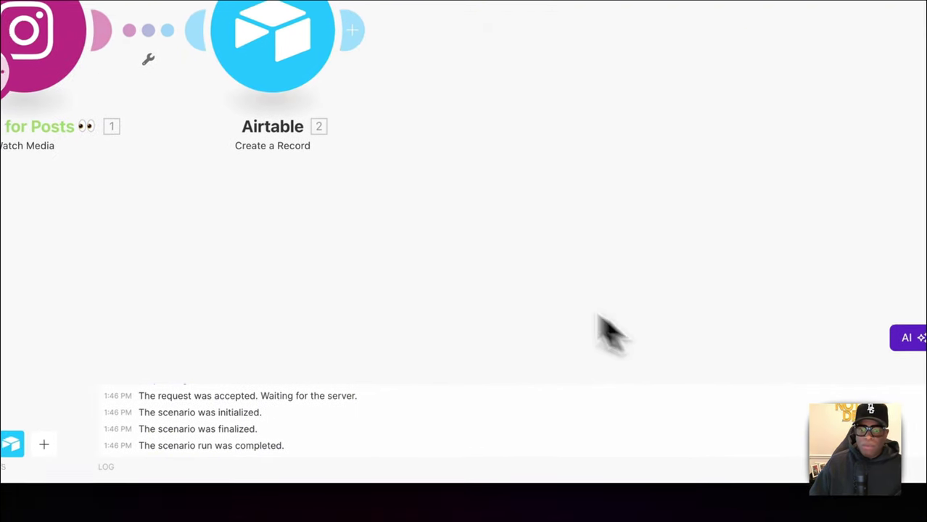
Rename the Airtable Create a Record module as "Add Post to Airtable".
right_click(261, 64)
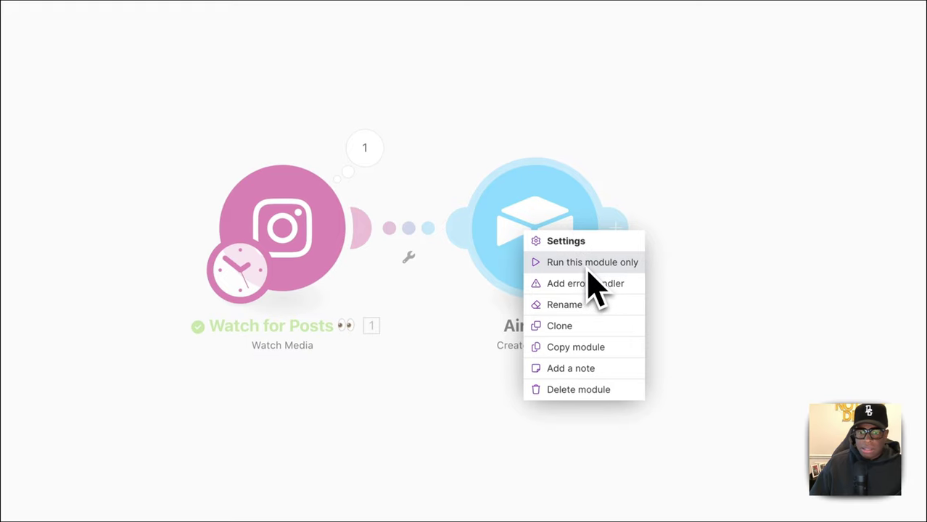
click(580, 306)
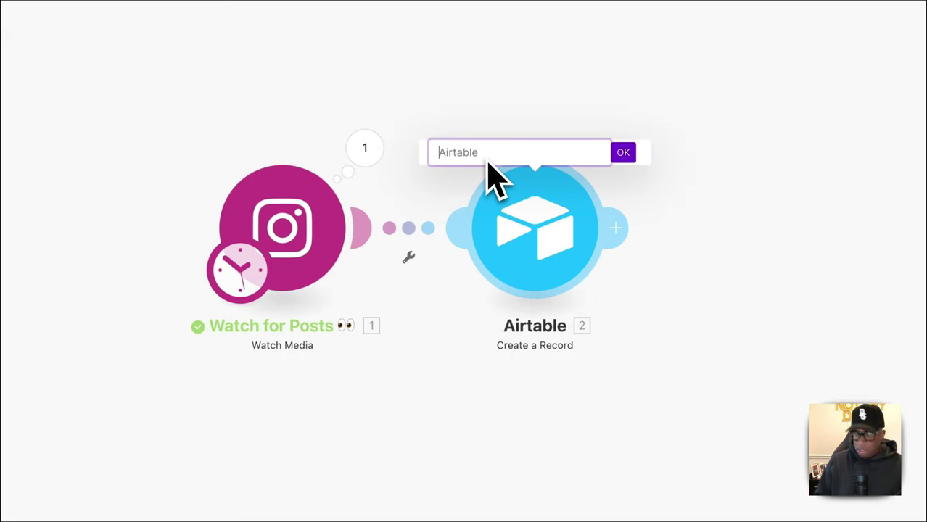
text(Add Post to A)
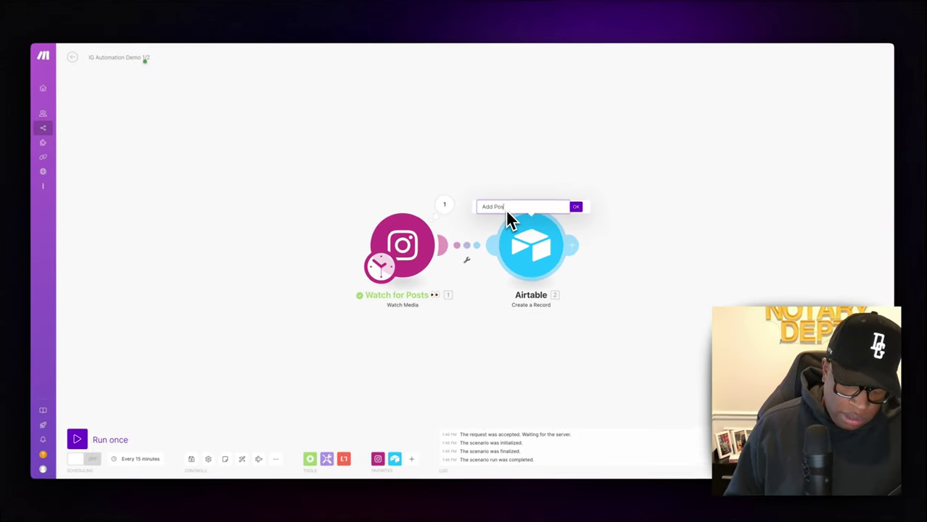
text(irt)
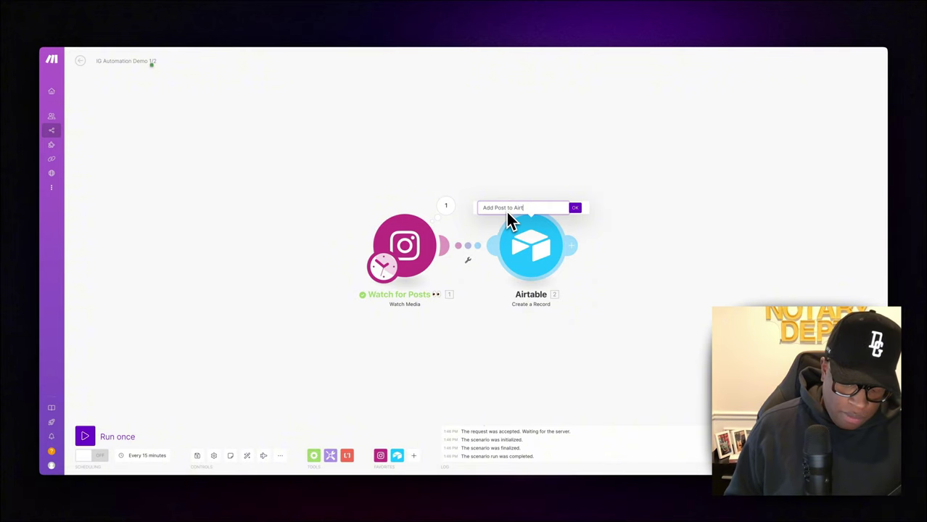
text(able)
click(575, 208)
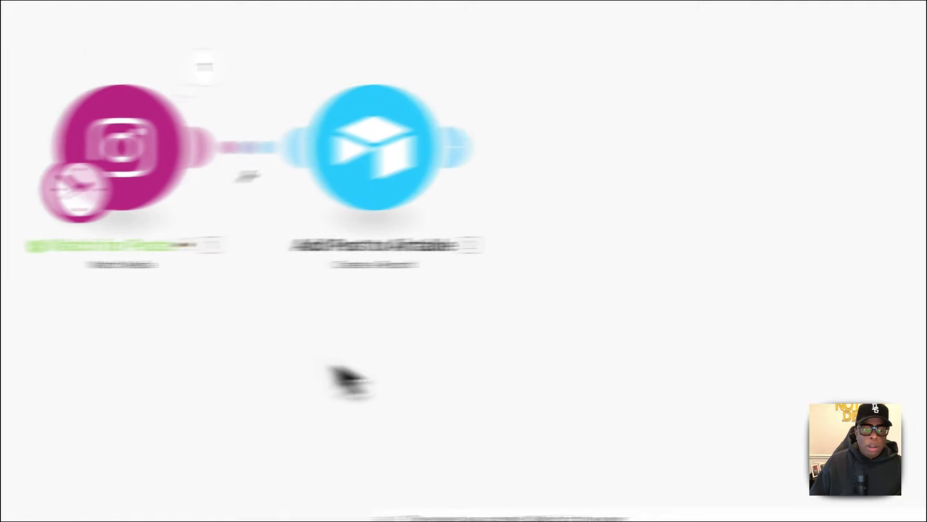
Open the Watch for Posts module's setting for choosing where to start.
right_click(125, 171)
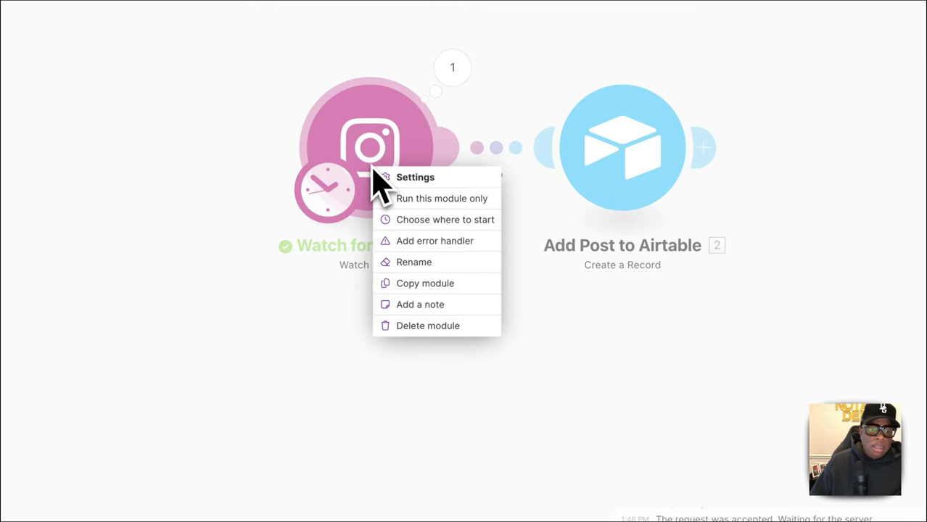
click(417, 220)
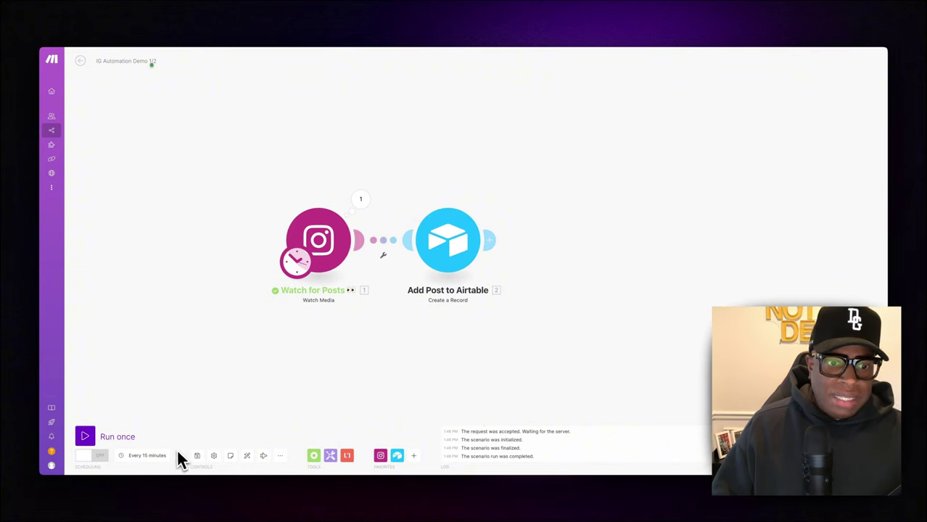
right_click(323, 258)
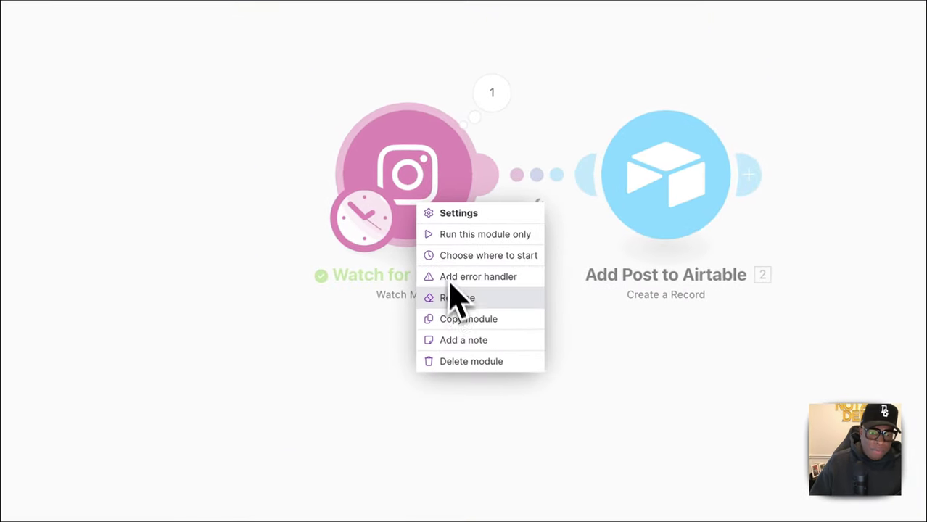
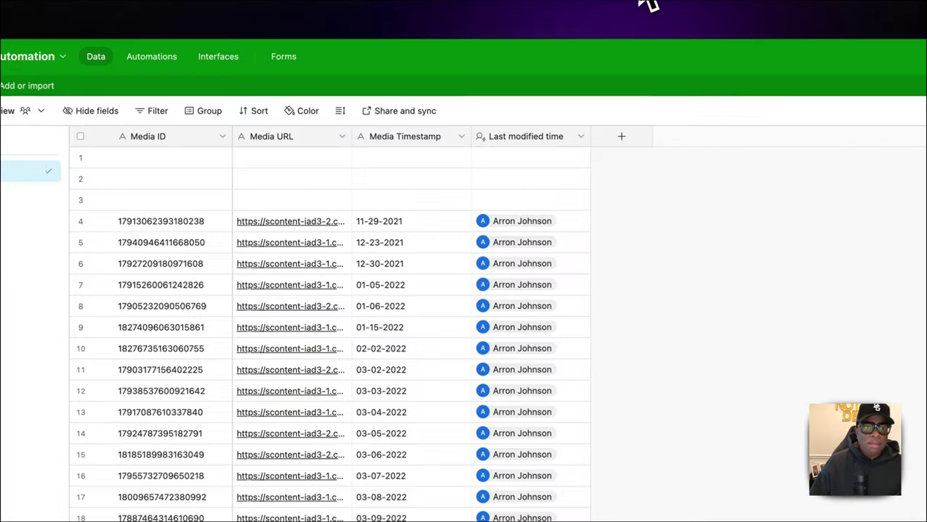
Delete all records from Table 1 of the IG Comment Automation base in Airtable.
click(80, 136)
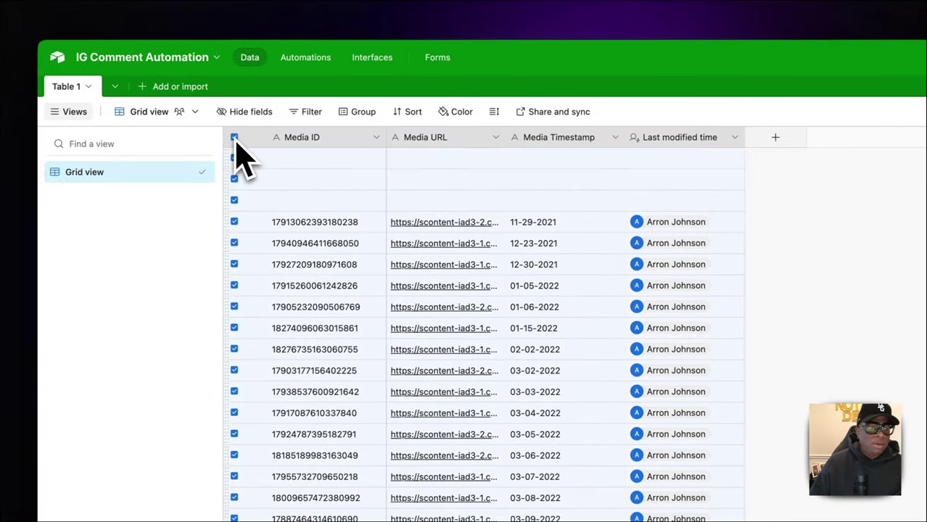
right_click(316, 210)
click(396, 260)
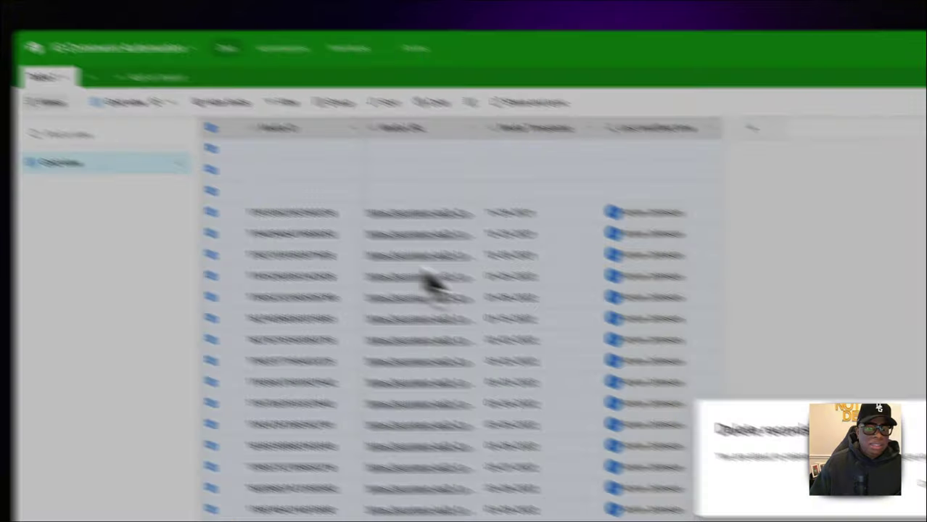
click(641, 407)
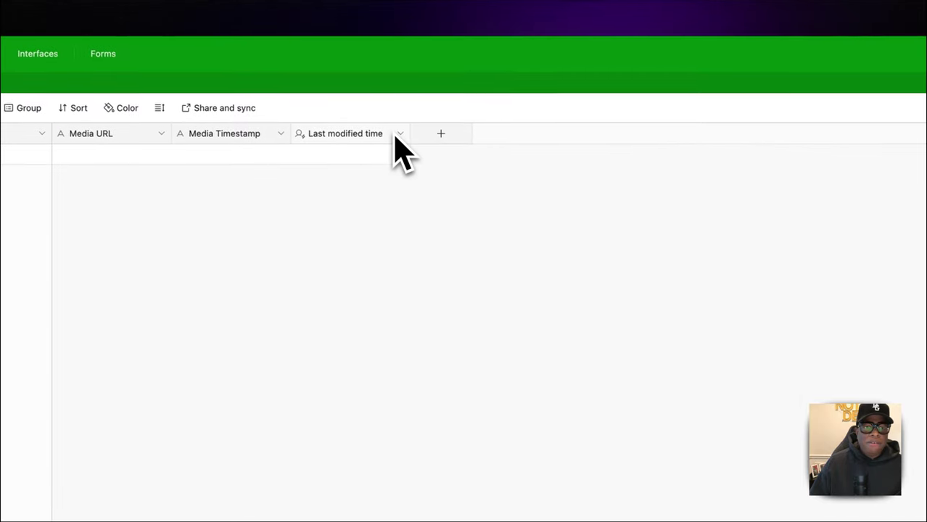
Change the type of the Last modified time field from Last modified by to Last modified time.
click(367, 100)
click(377, 169)
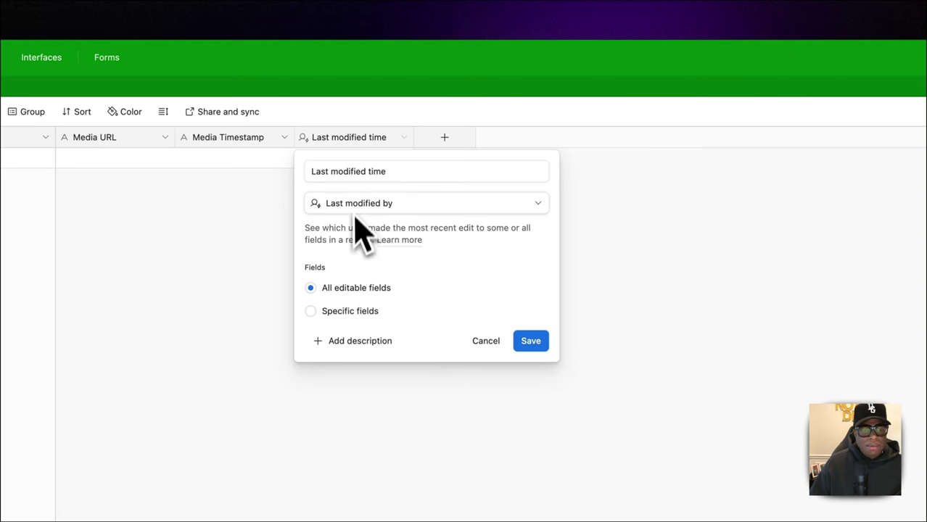
click(360, 205)
scroll(414, 383, down, 3)
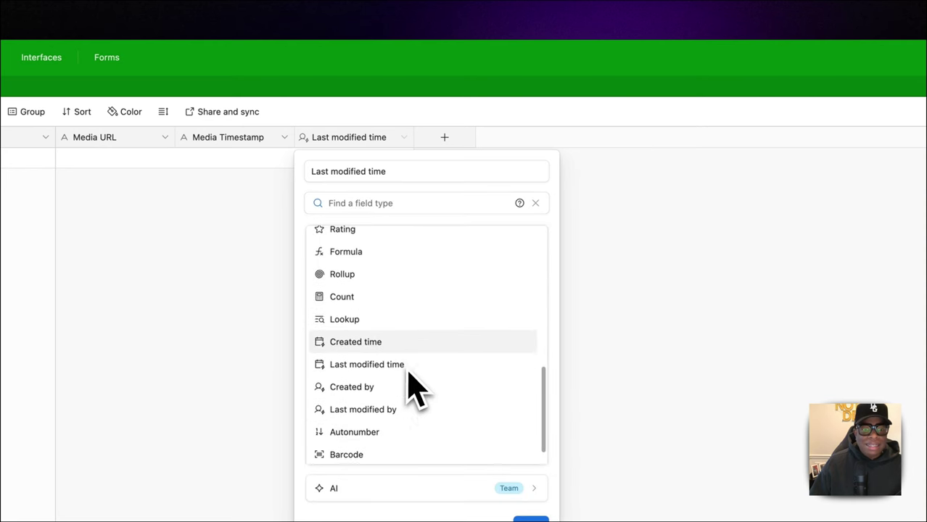
click(406, 338)
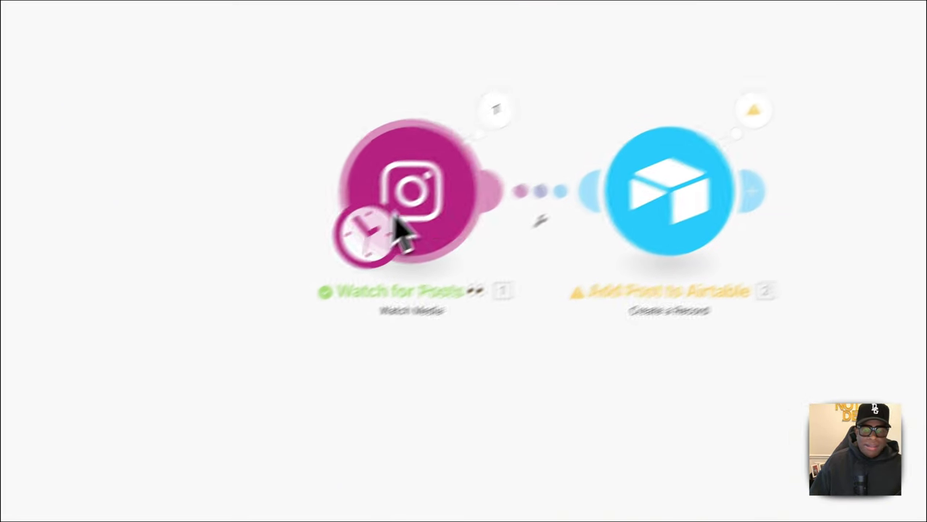
Return to the Make scenario, choose where the Watch for Posts module starts, and confirm the choice.
right_click(585, 183)
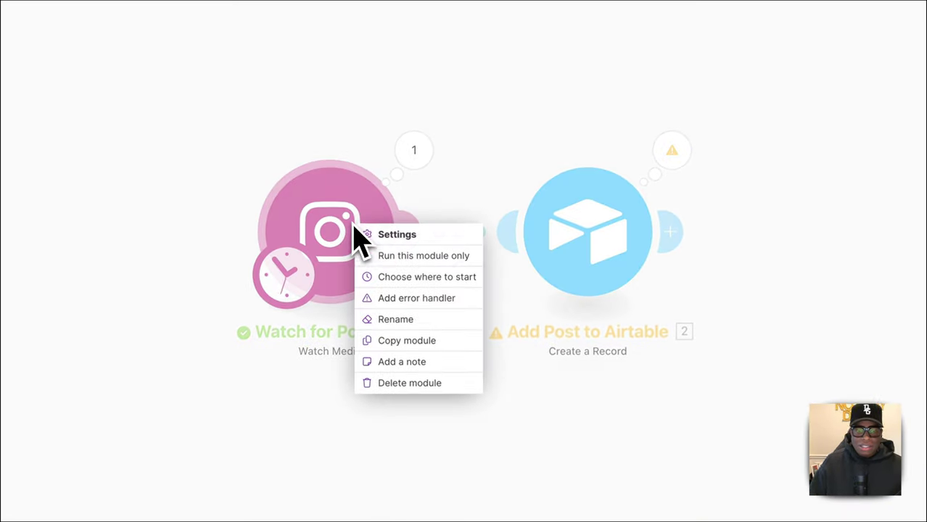
click(406, 277)
click(422, 241)
click(685, 301)
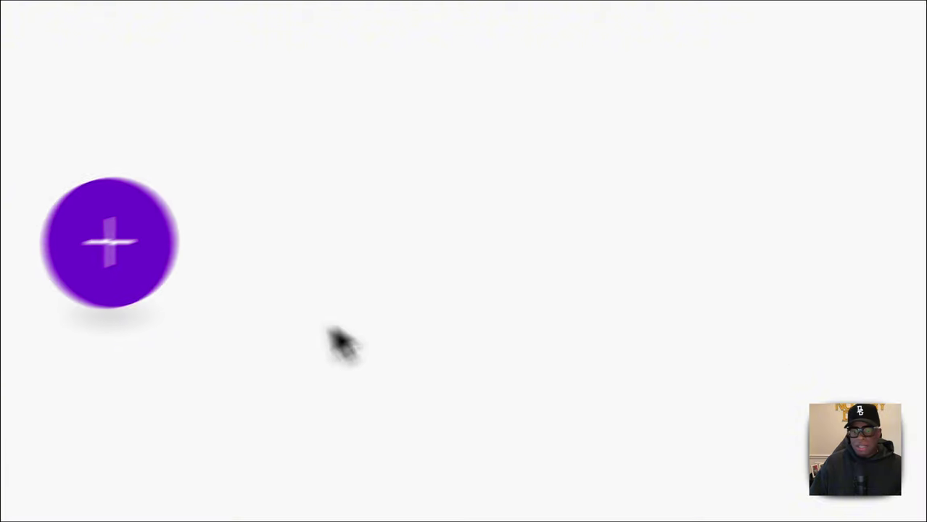
Add an Airtable Search Records module as the first module of the IG Automation Demo 2/2 scenario.
click(363, 201)
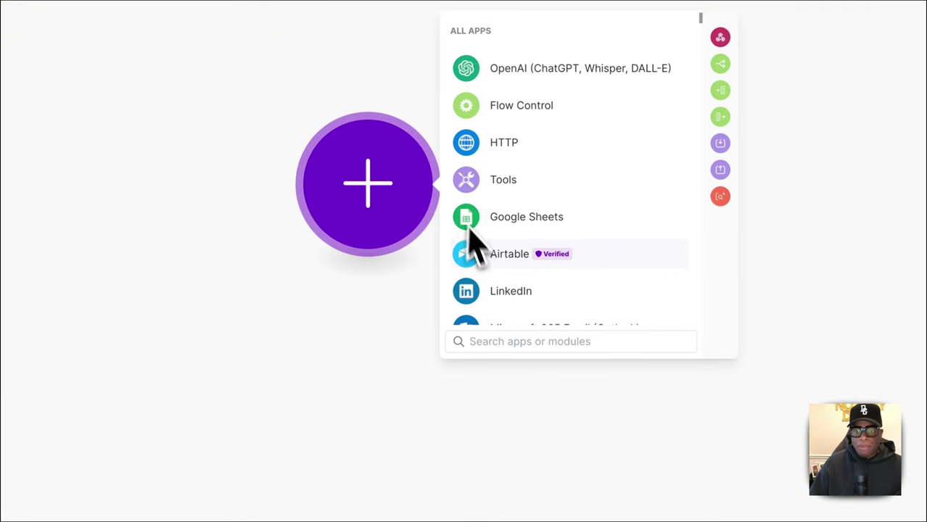
click(475, 250)
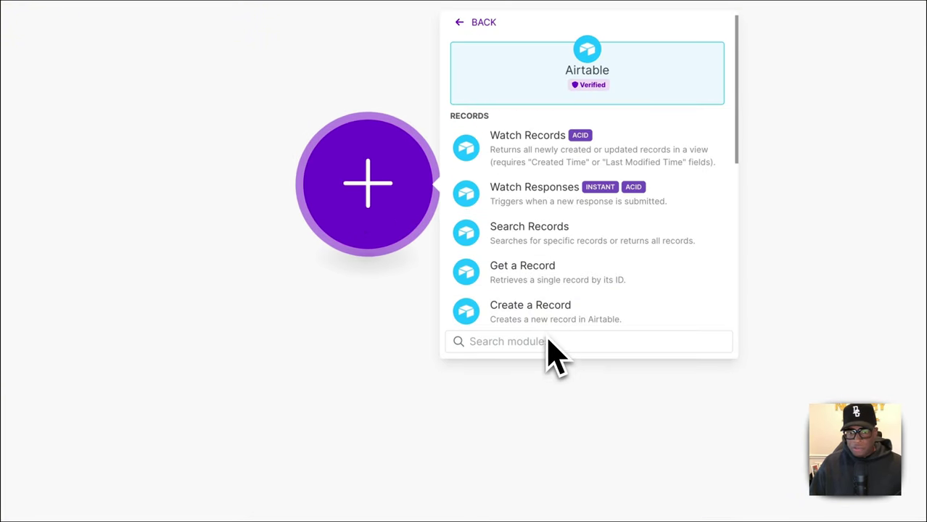
text(search)
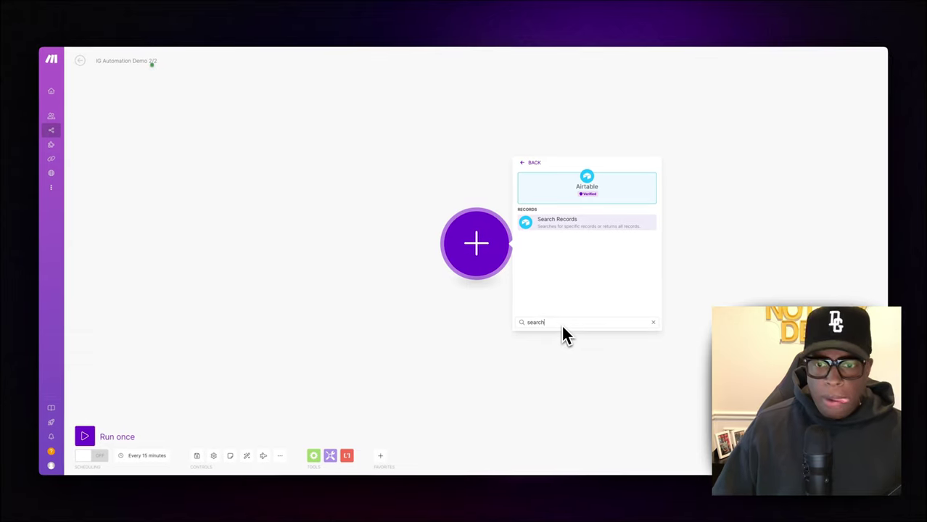
click(558, 222)
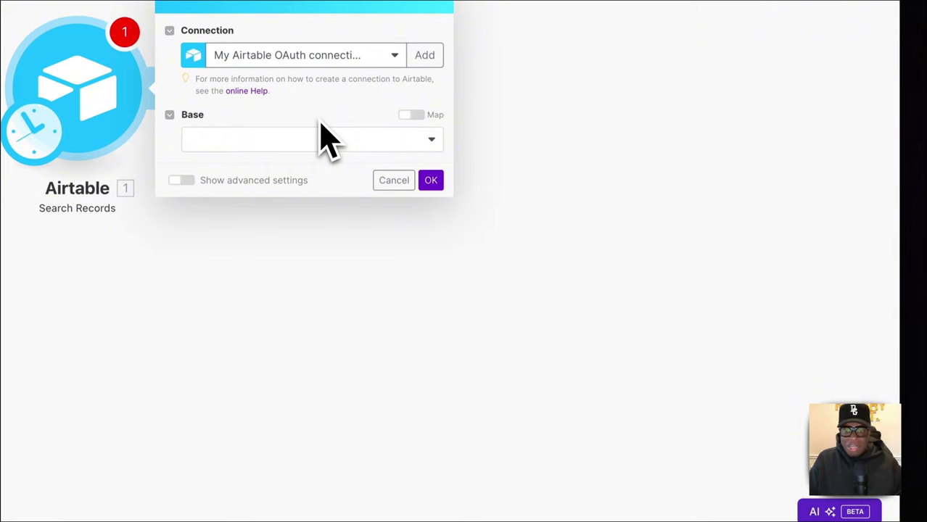
Set the Search Records module to the IG Comment Automation base and Table 1.
click(317, 152)
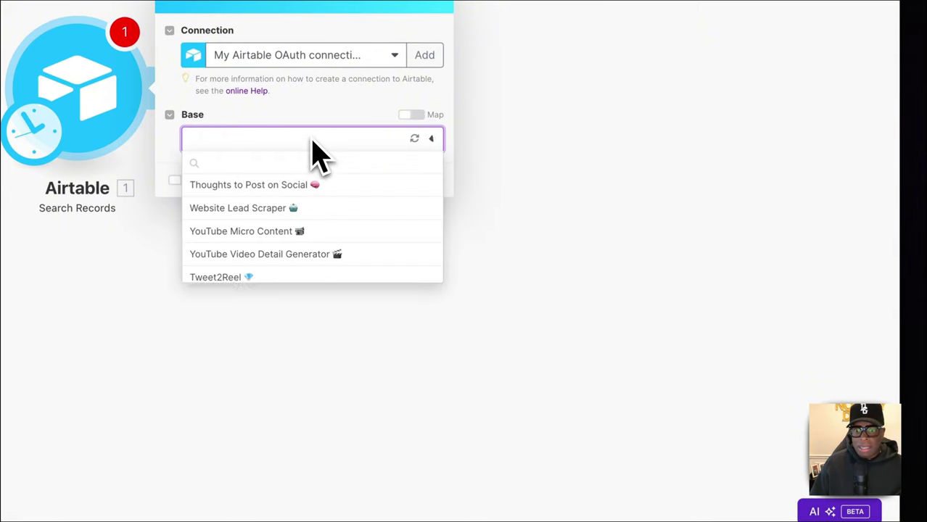
click(359, 385)
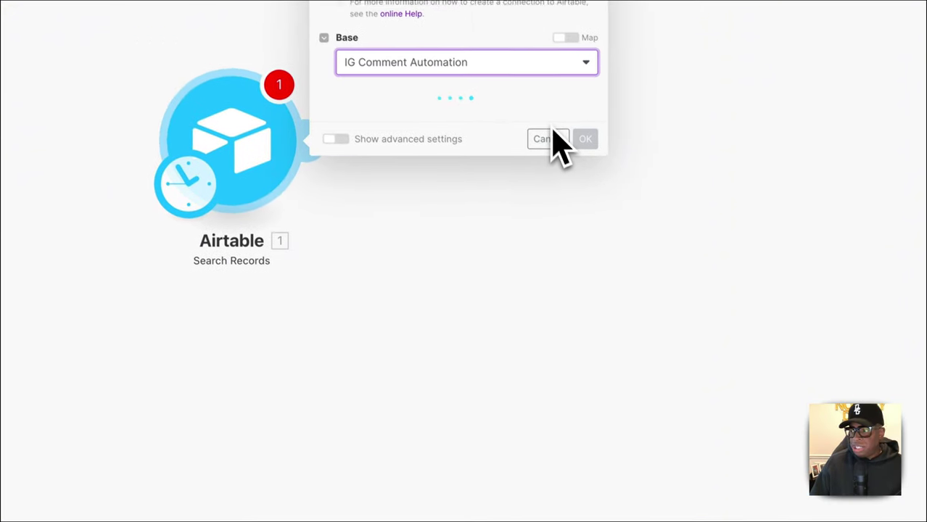
click(446, 127)
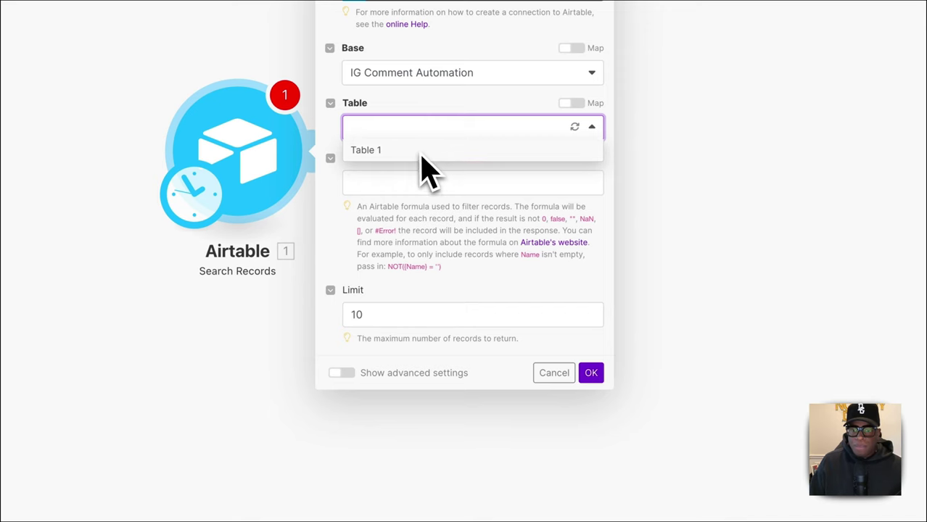
click(421, 152)
Set the Search Records limit to 10000 records and confirm the module.
scroll(417, 188, down, 2)
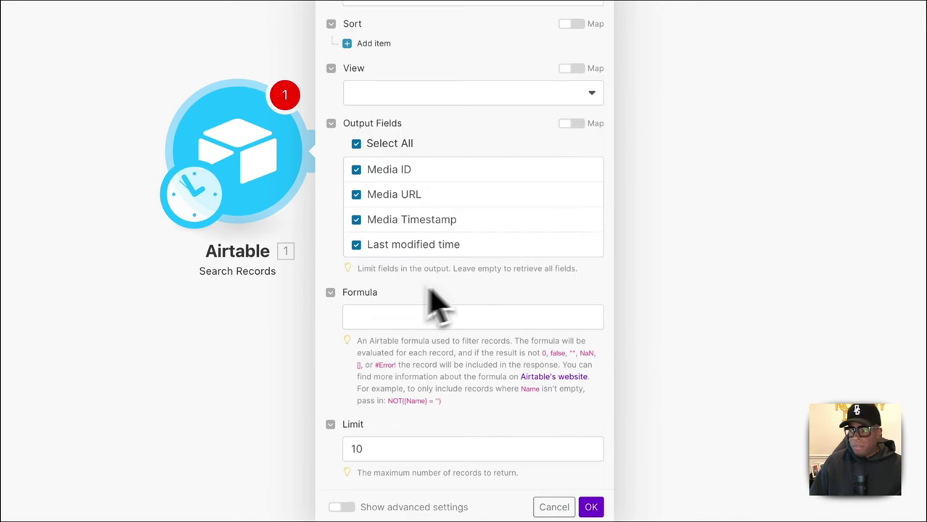
click(414, 449)
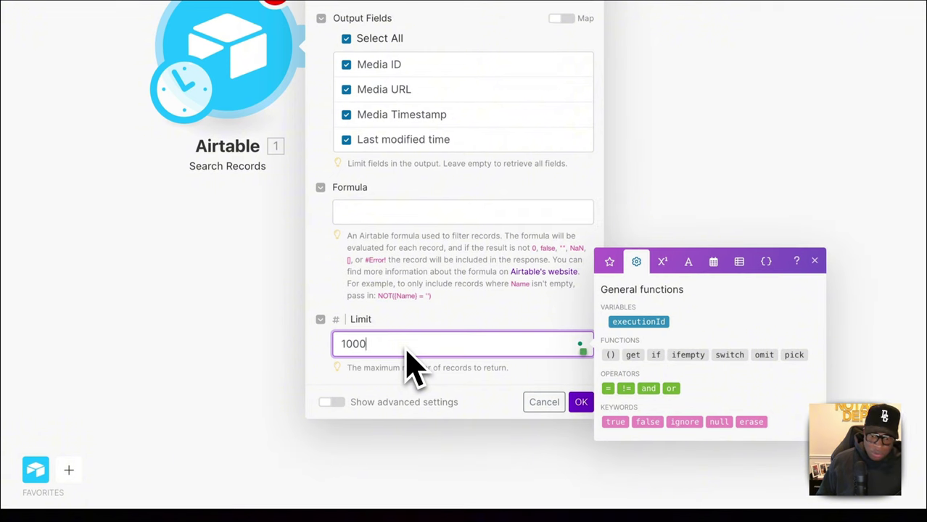
click(475, 399)
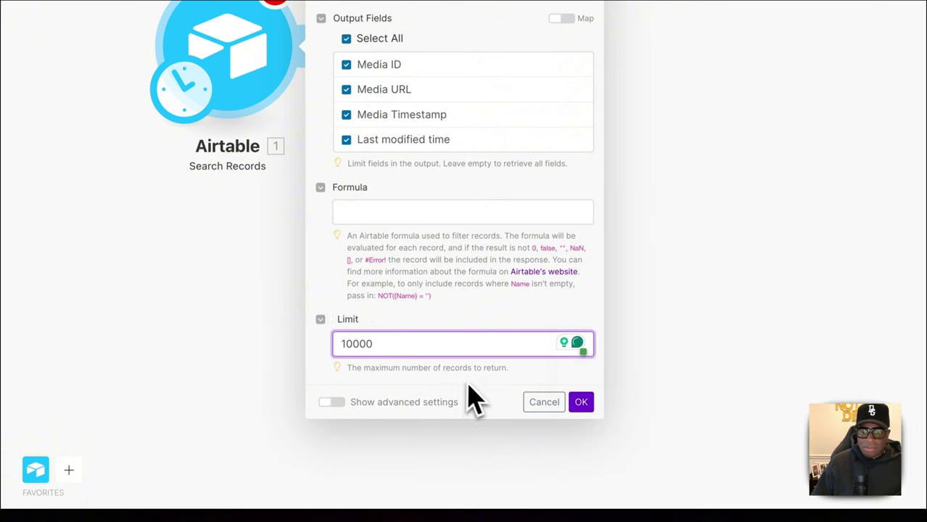
click(583, 403)
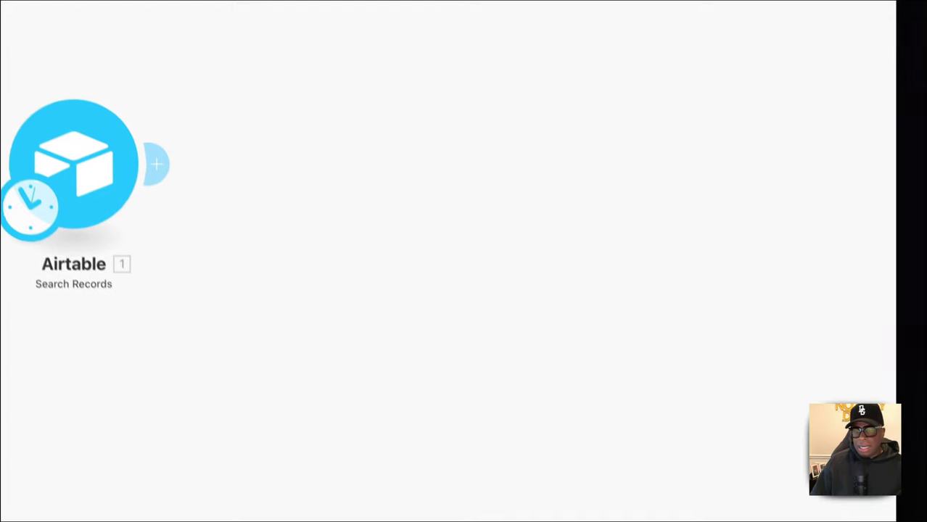
Rename the Airtable Search Records module as "Search for Posts 👀", including the eyes emoji, and confirm the name.
right_click(104, 172)
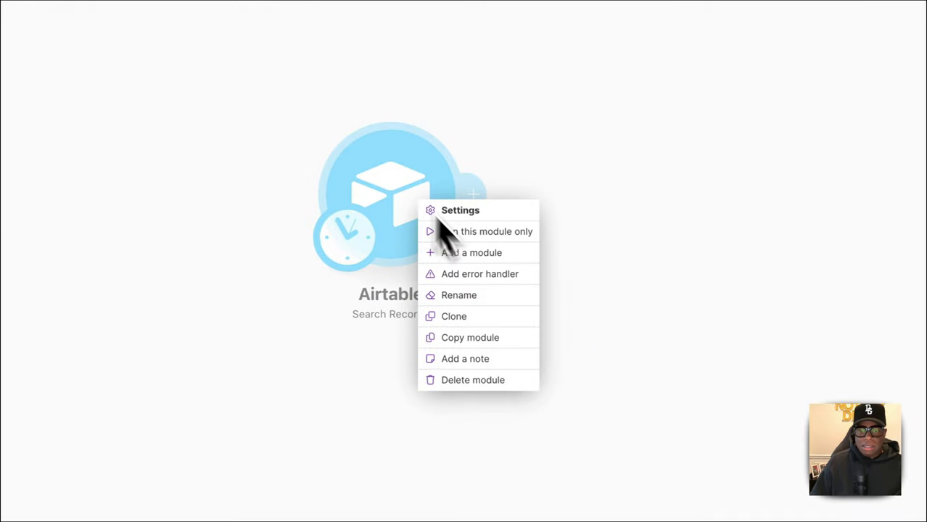
click(484, 297)
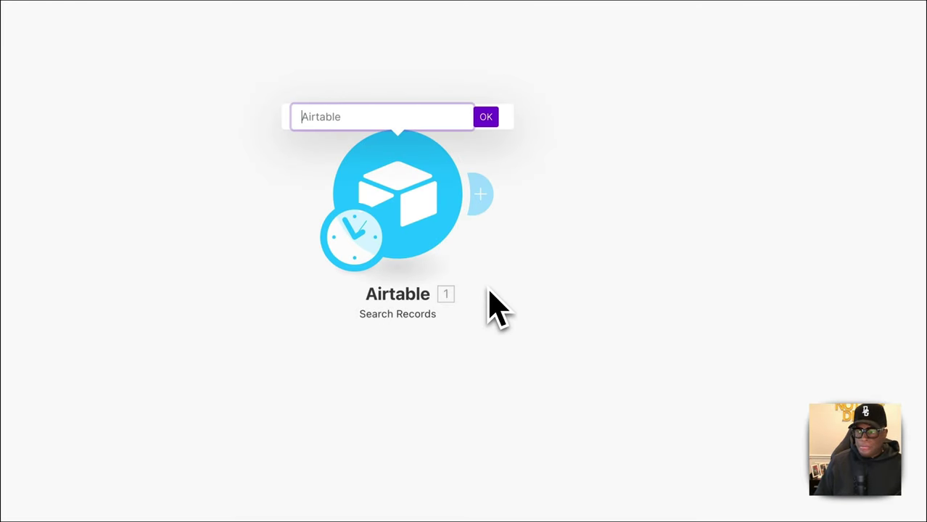
text(Search for P)
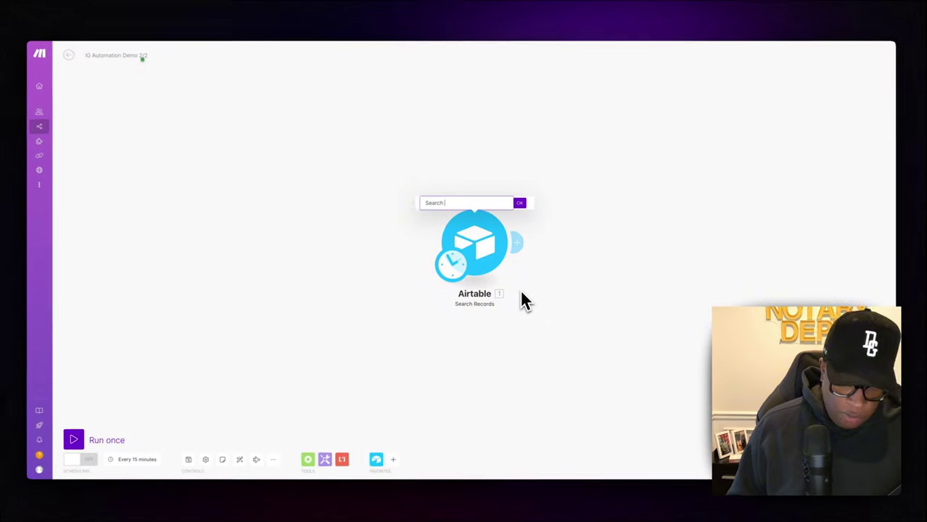
text(osts)
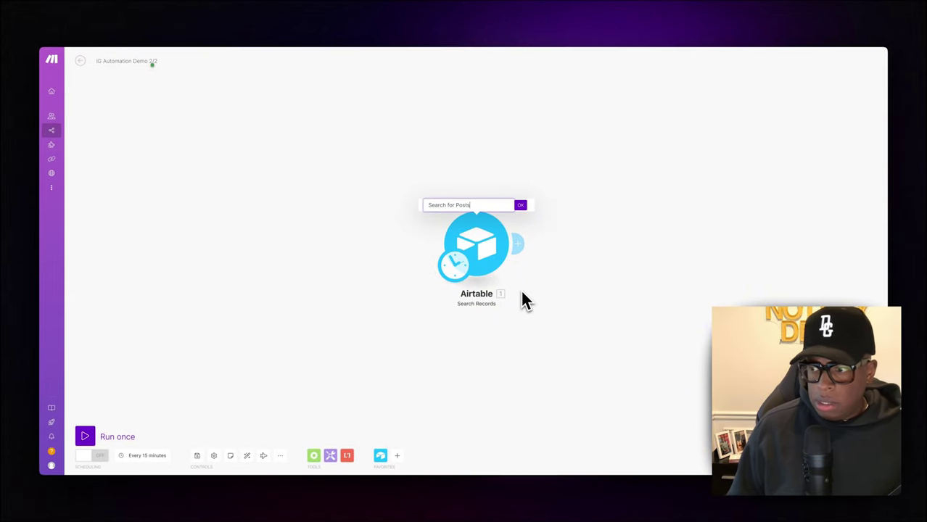
right_click(488, 205)
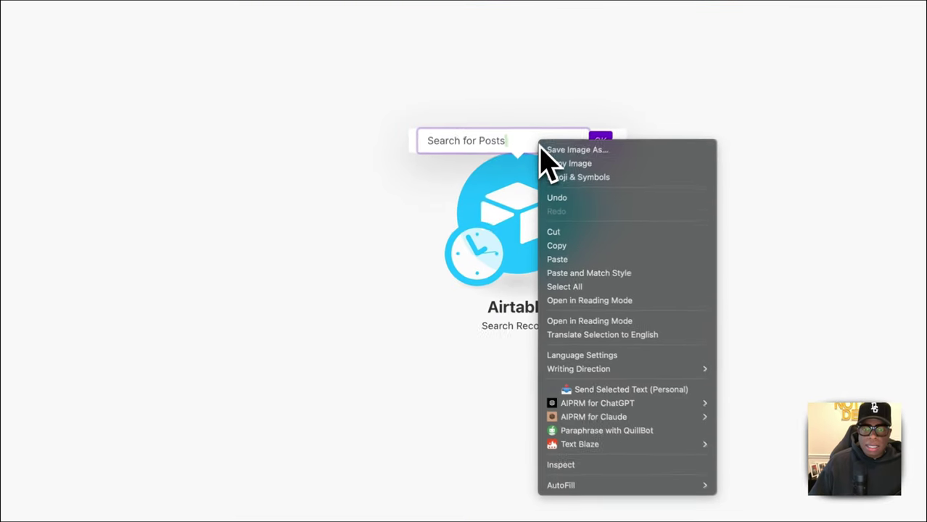
click(571, 173)
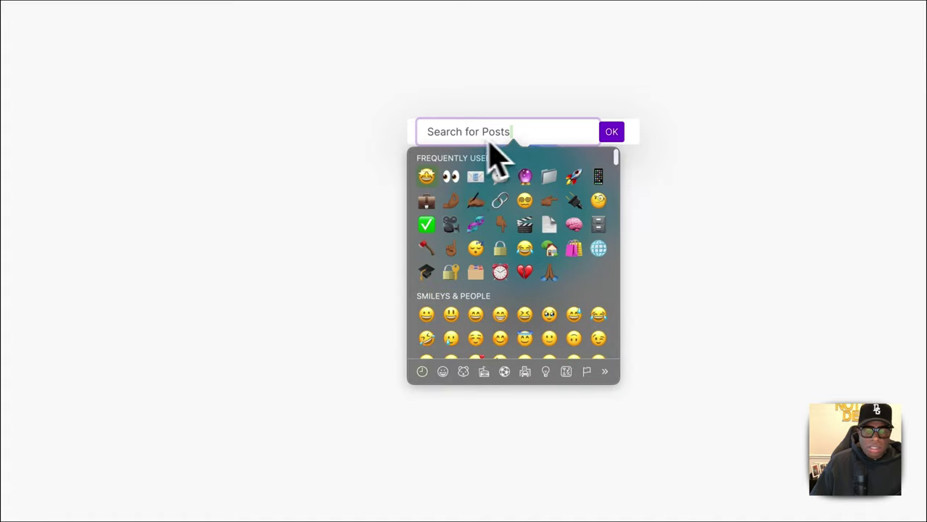
click(502, 192)
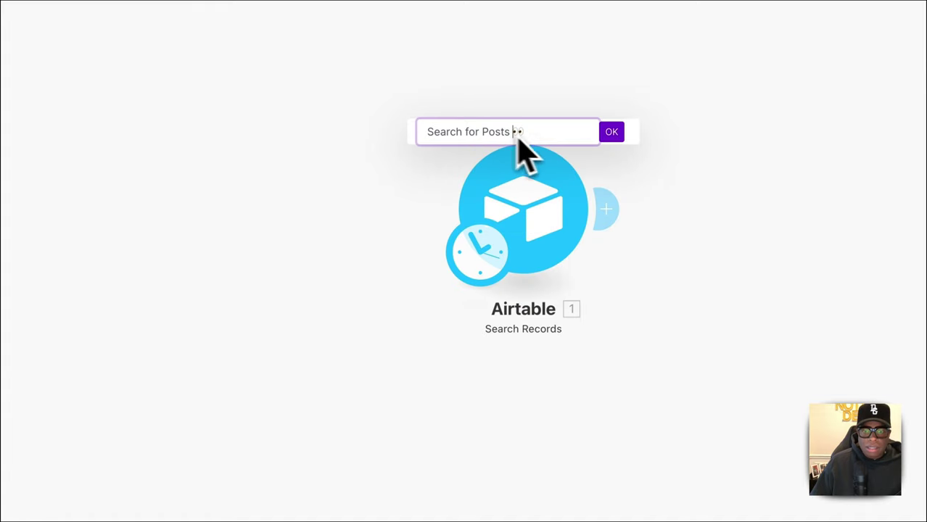
click(610, 136)
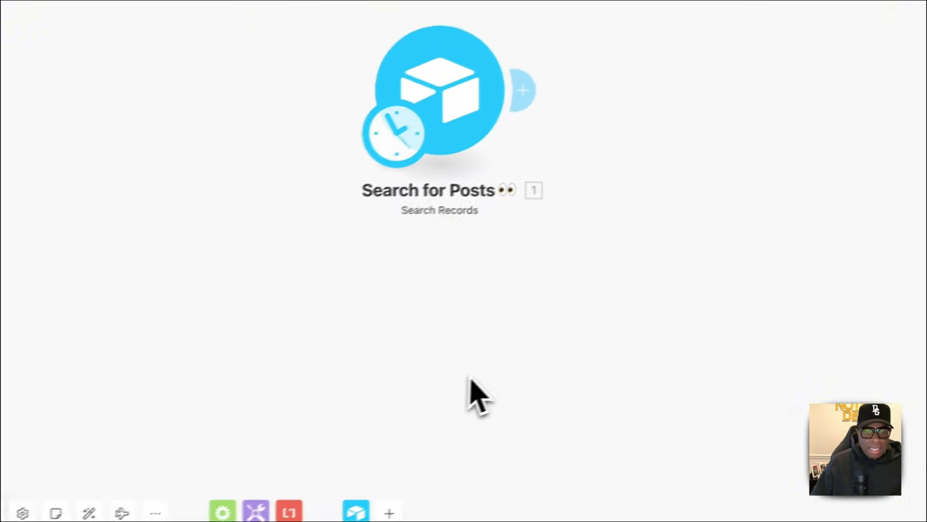
Run only the Search for Posts module and review its output bundles down to the last one.
right_click(406, 69)
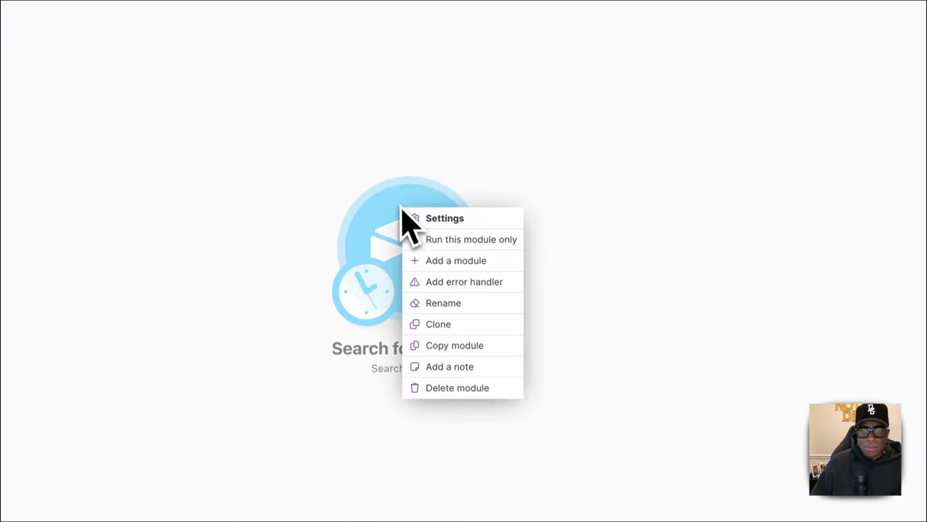
click(458, 255)
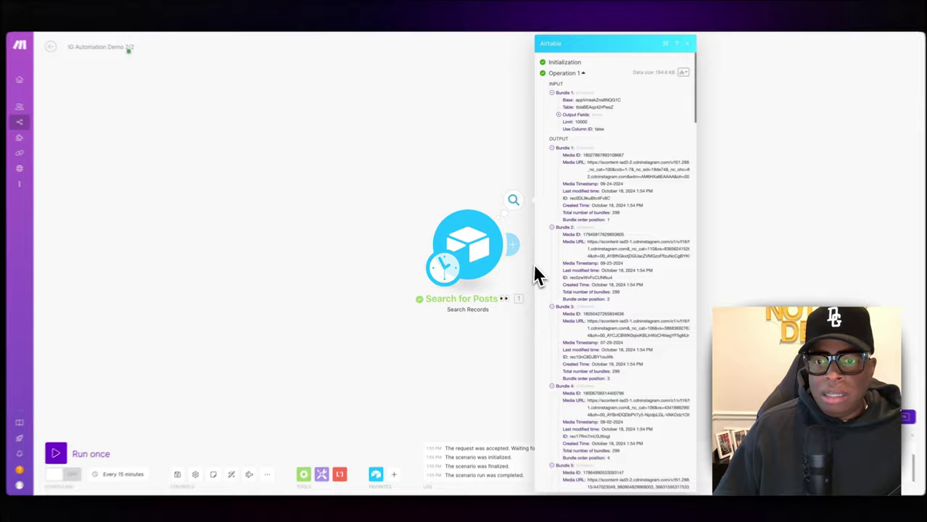
scroll(634, 293, down, 10)
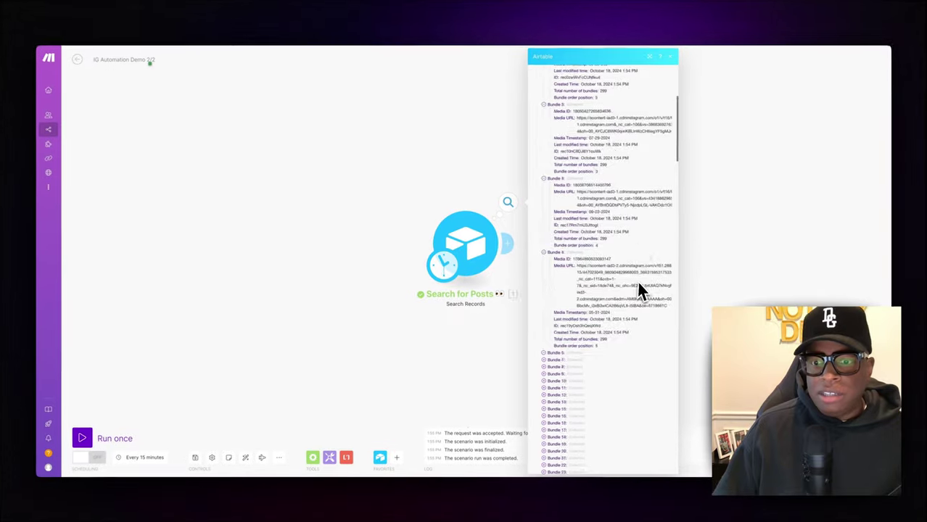
scroll(633, 283, down, 20)
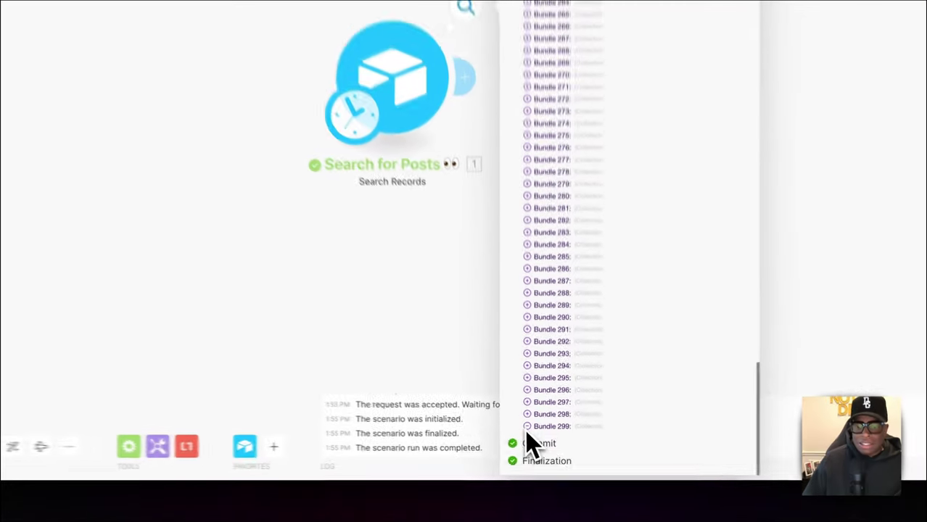
click(527, 428)
click(527, 428)
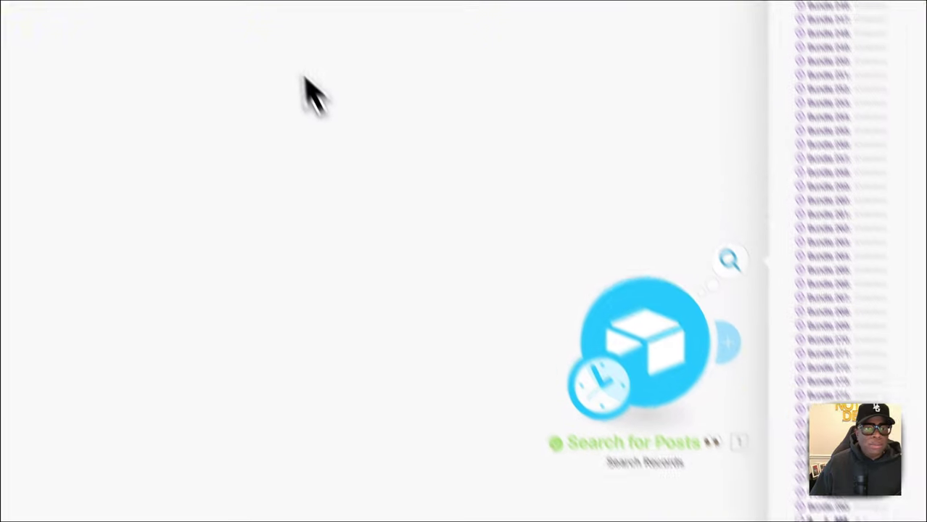
Switch to the IG Comment Automation base in Airtable and check Table 1's records down to the last row.
click(637, 8)
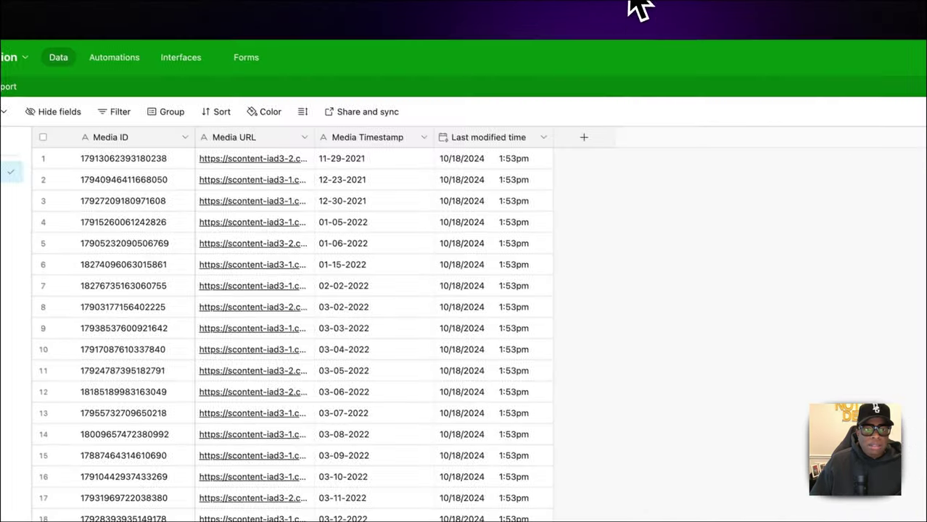
scroll(521, 330, down, 20)
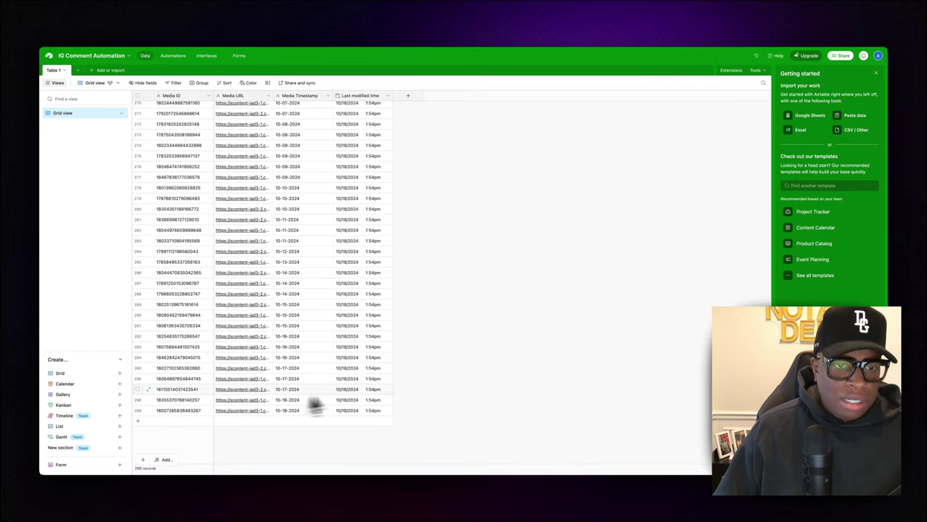
scroll(399, 393, up, 10)
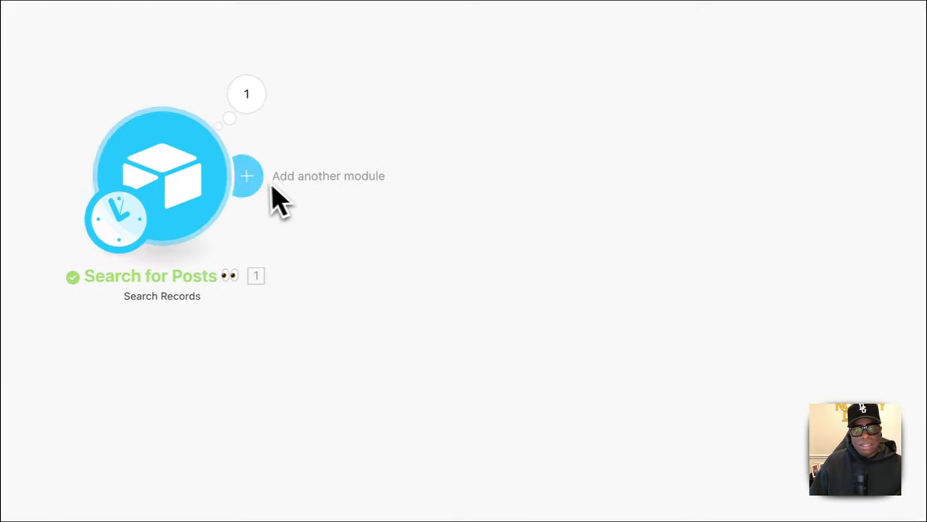
Add an Instagram for Business List Media Comments module after the Search for Posts module in the Make scenario.
click(271, 187)
text(i)
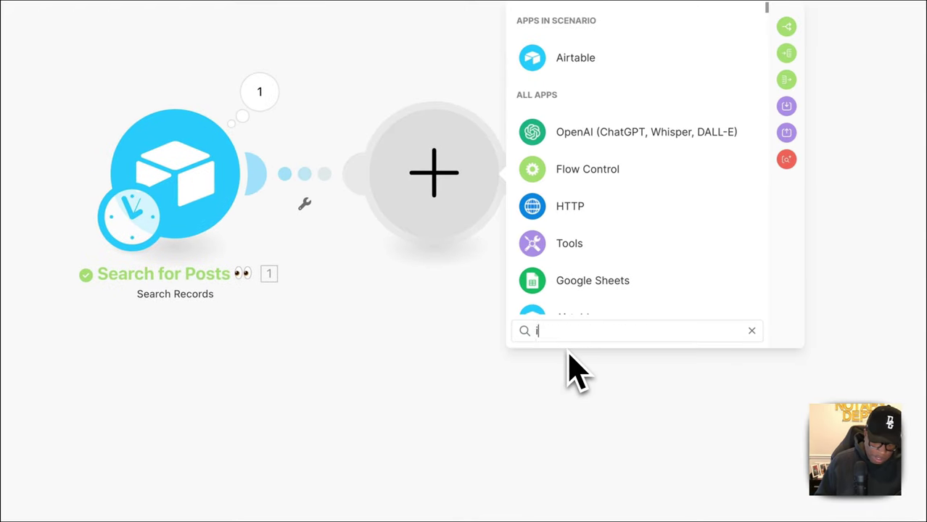
text(nsta)
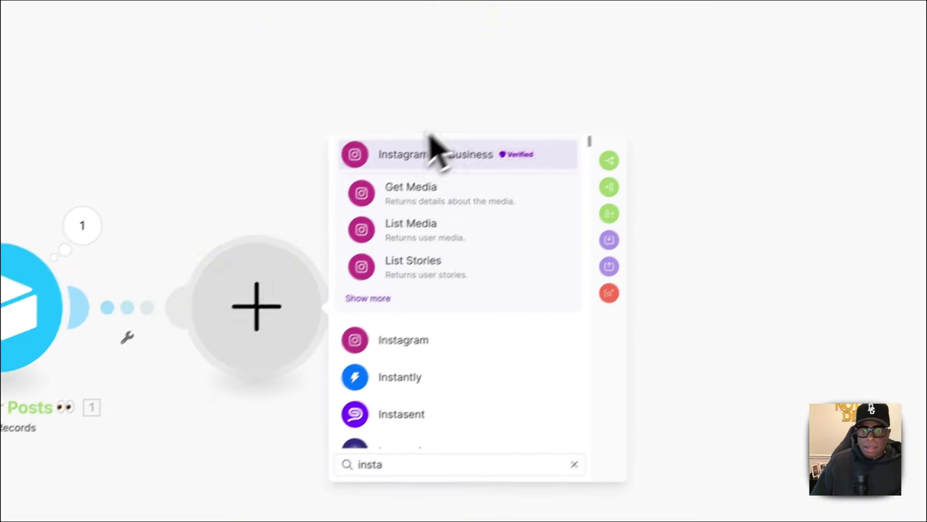
click(424, 150)
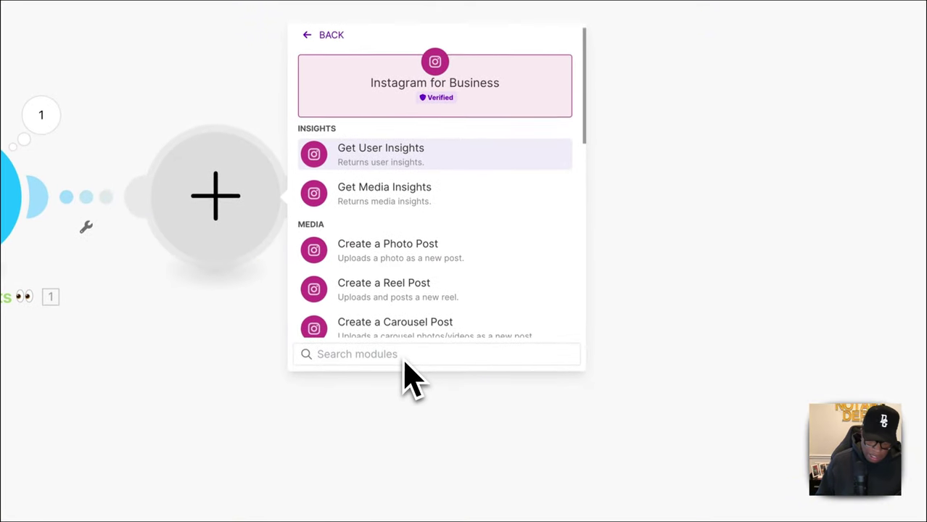
text(list)
scroll(484, 220, down, 1)
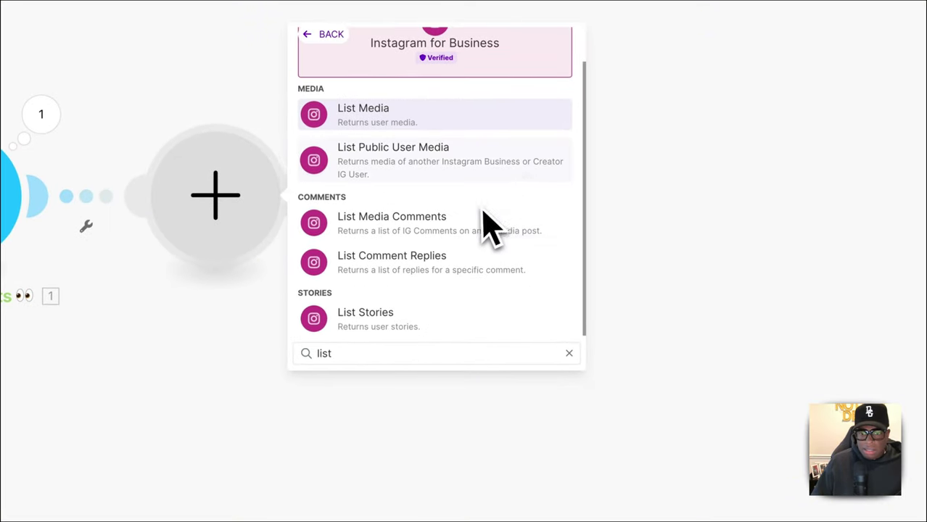
click(451, 240)
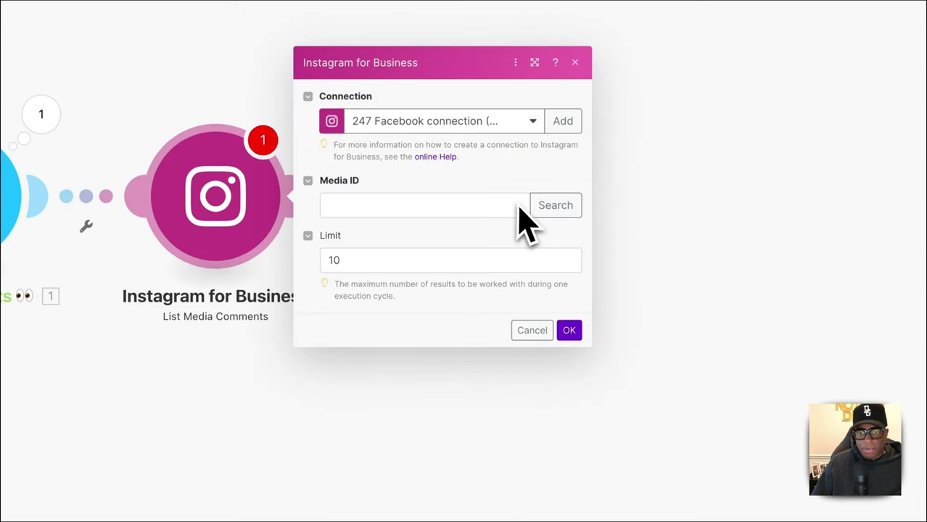
Map the Media ID from Search for Posts into the List Media Comments module, replace its limit, and confirm the module.
click(344, 208)
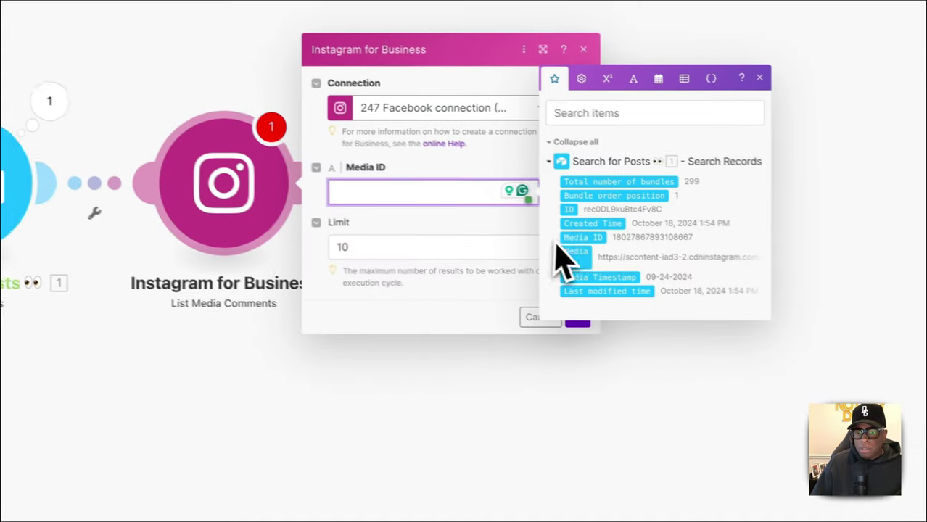
click(574, 251)
click(384, 248)
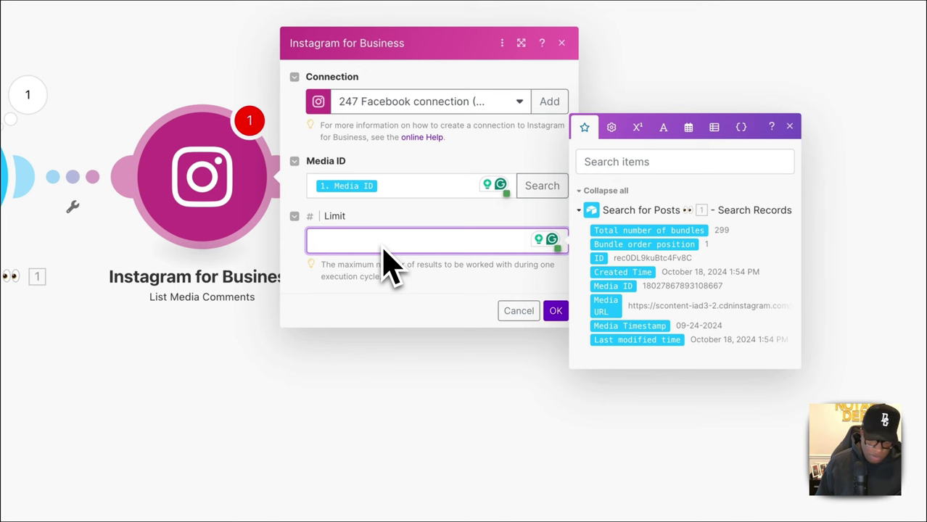
click(556, 310)
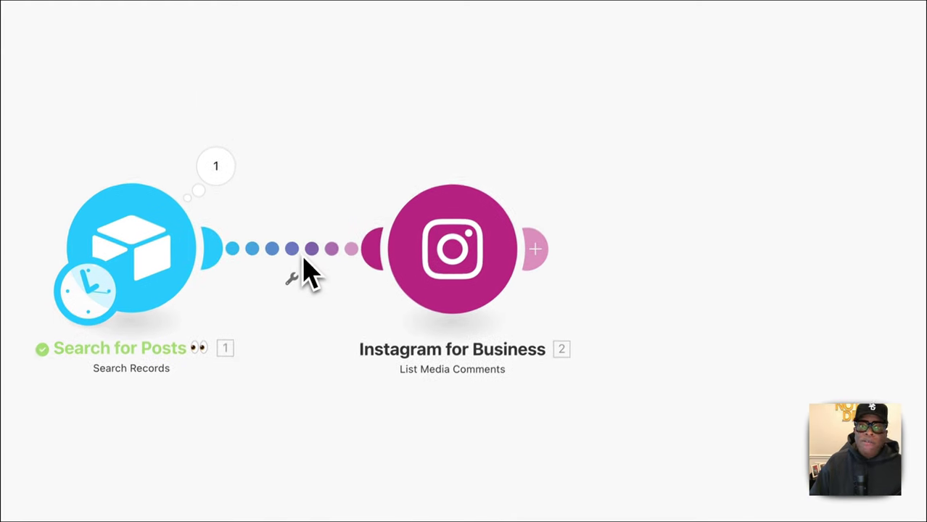
Set up a filter between Search for Posts and List Media Comments, labelled "Recent comments".
click(304, 259)
click(428, 203)
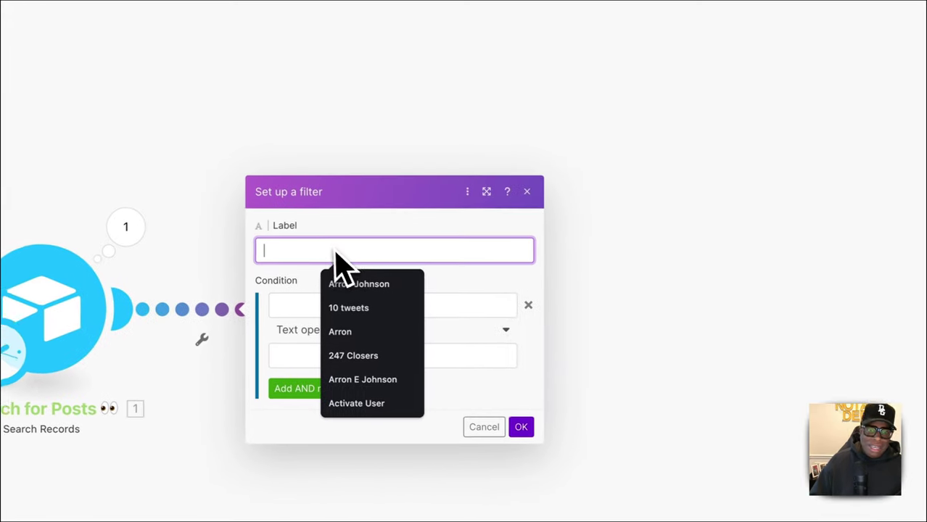
text(Recent comments)
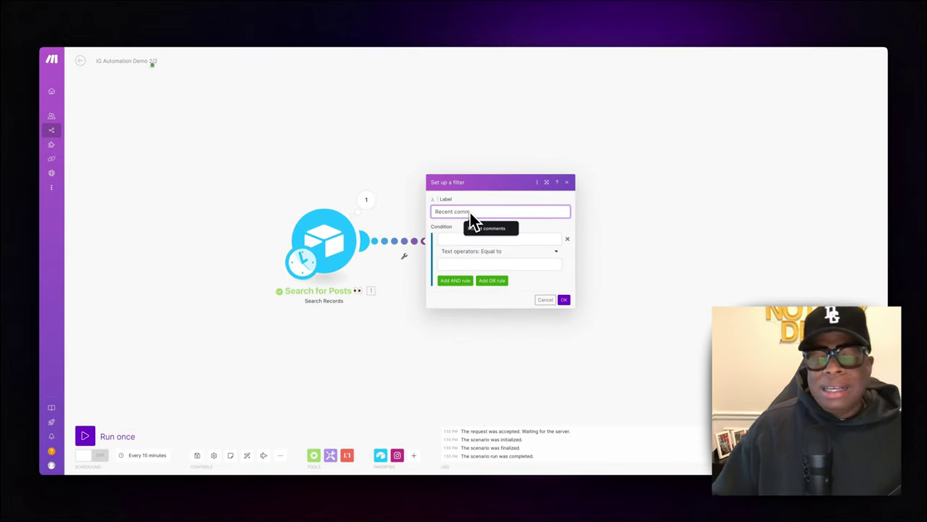
click(484, 229)
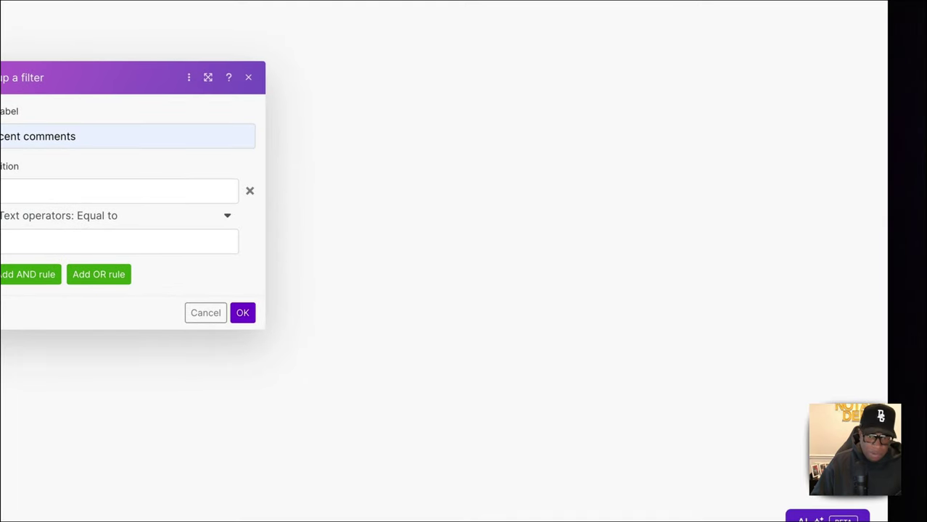
Enter round((now - parseDate(Media Timestamp; MM-DD-YYYY)) / 1000 / 60 / 60 / 24) as the filter's first operand, using Search for Posts' Media Timestamp.
click(54, 197)
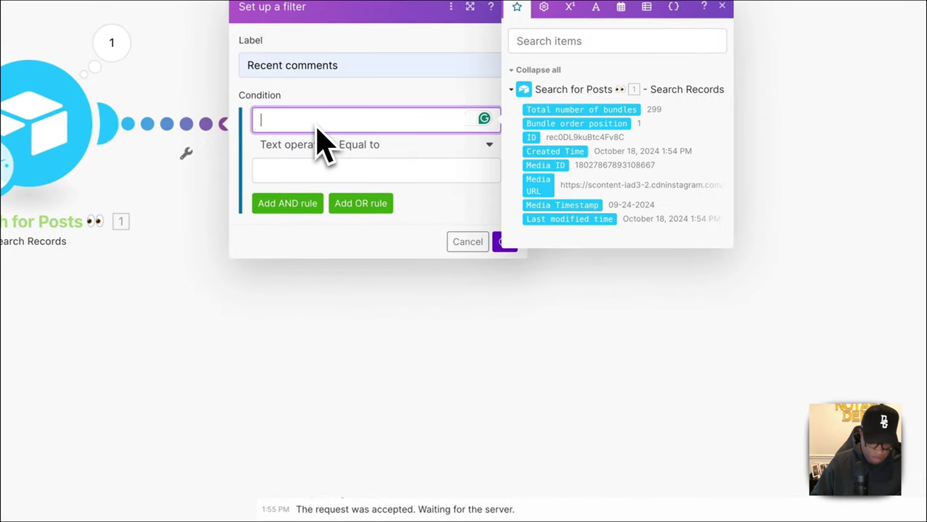
text(round((now - parseDate(6.`Media Timestamp`; MM-DD-YYYY)) / 1000 / 60 / 60 / 24))
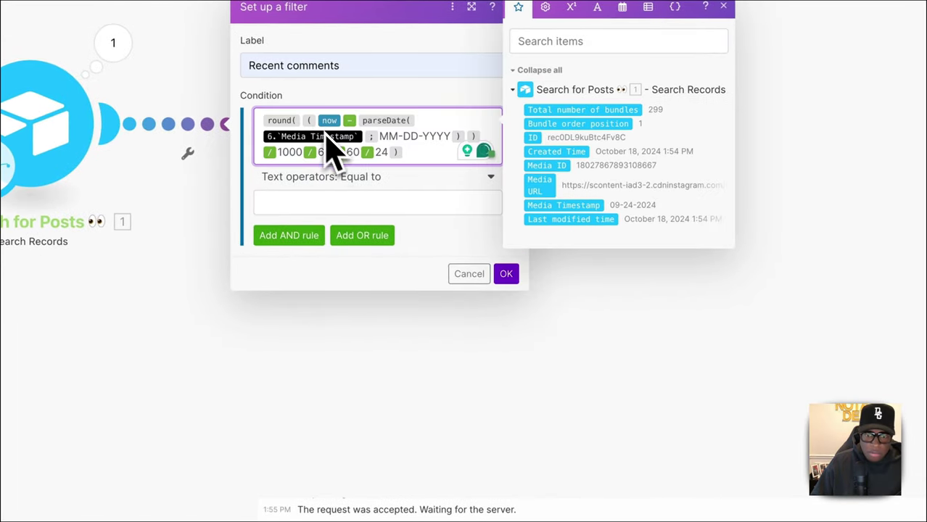
mouse_move(366, 130)
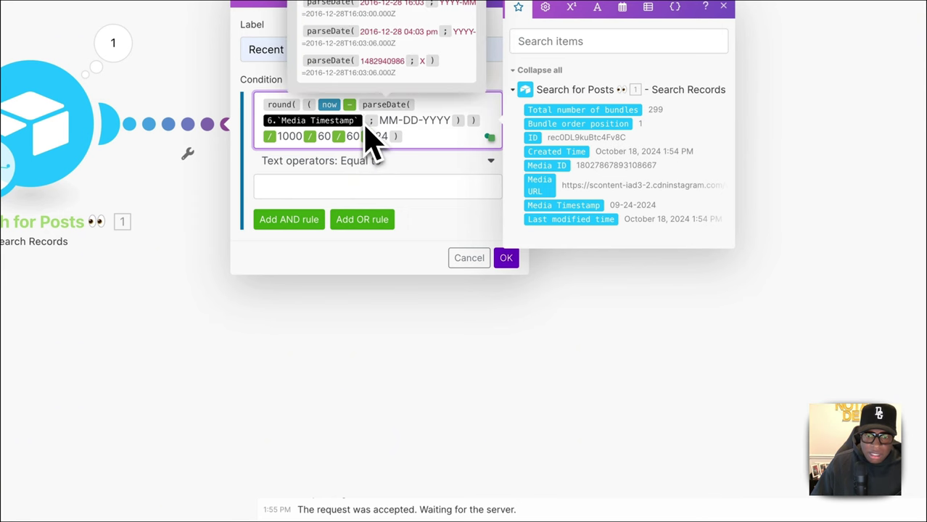
key(BackSpace)
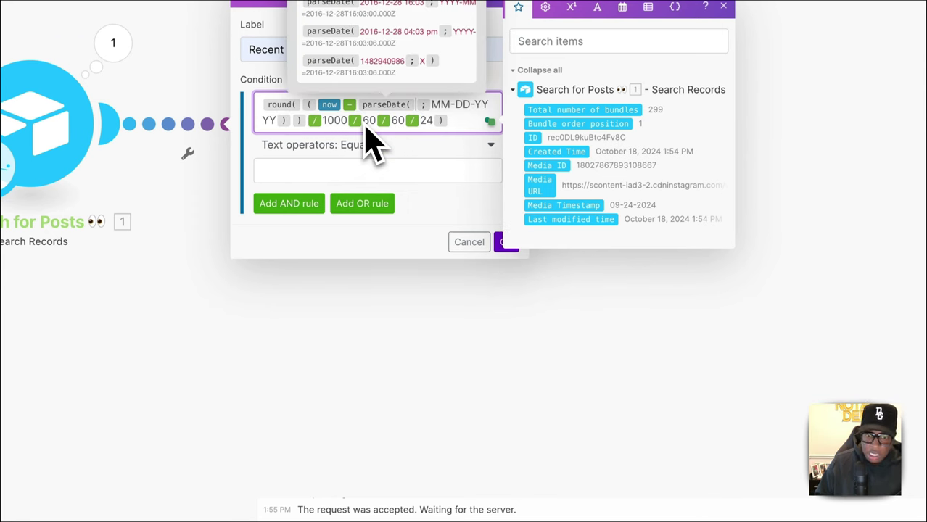
click(566, 206)
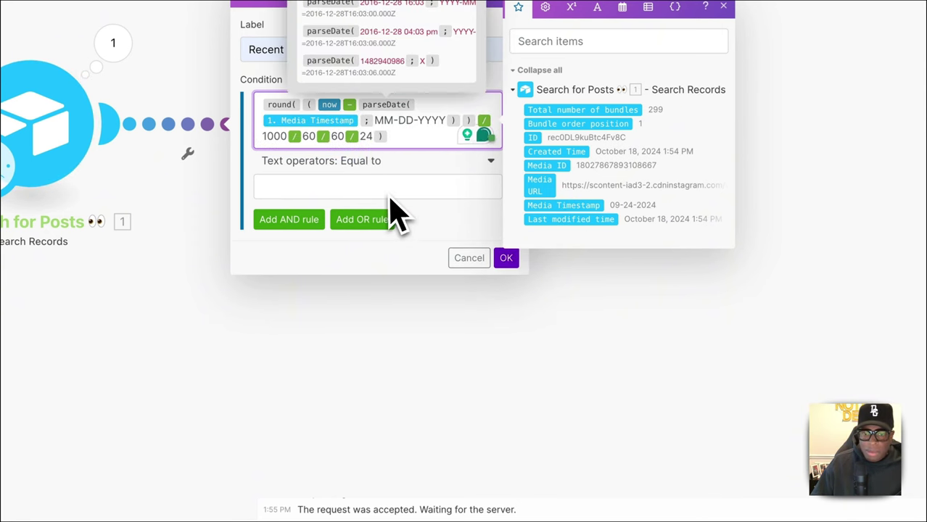
Set the filter condition's operator to numeric Less than or equal to and its comparison value to 7.
click(409, 187)
click(426, 164)
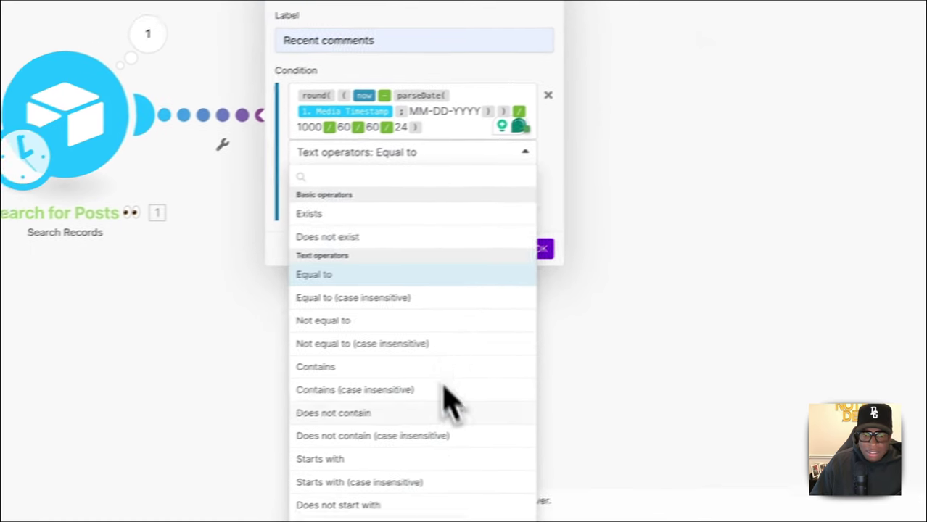
scroll(409, 413, down, 3)
scroll(482, 424, down, 3)
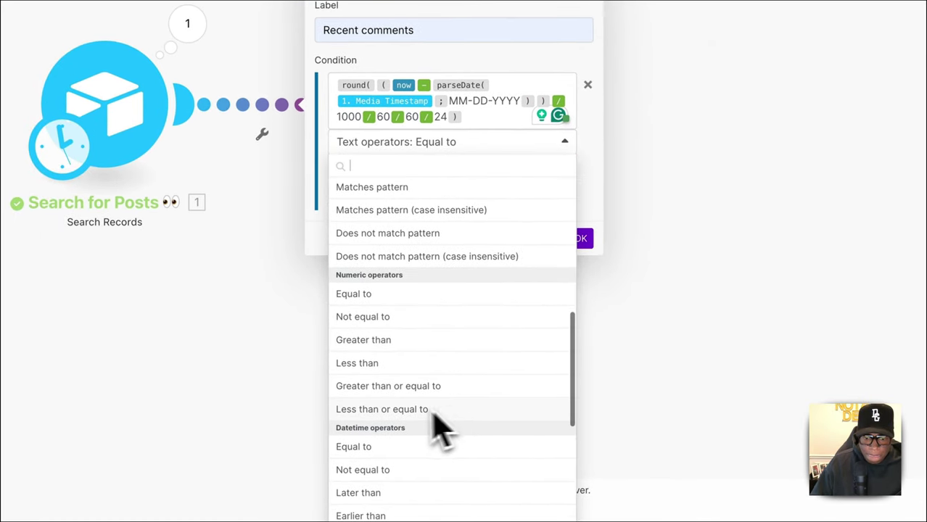
click(400, 417)
click(381, 173)
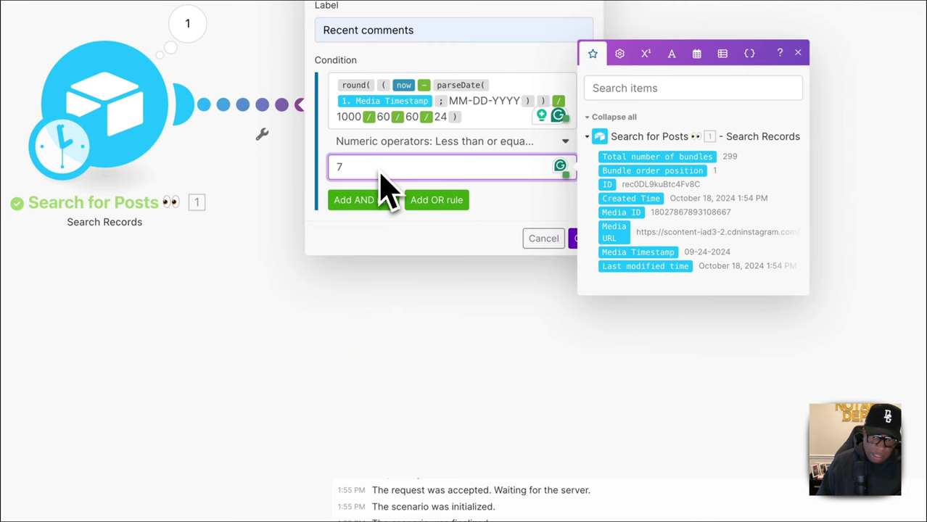
Save the "Recent comments" filter, run the scenario once, and open the List Media Comments module's run details.
click(420, 259)
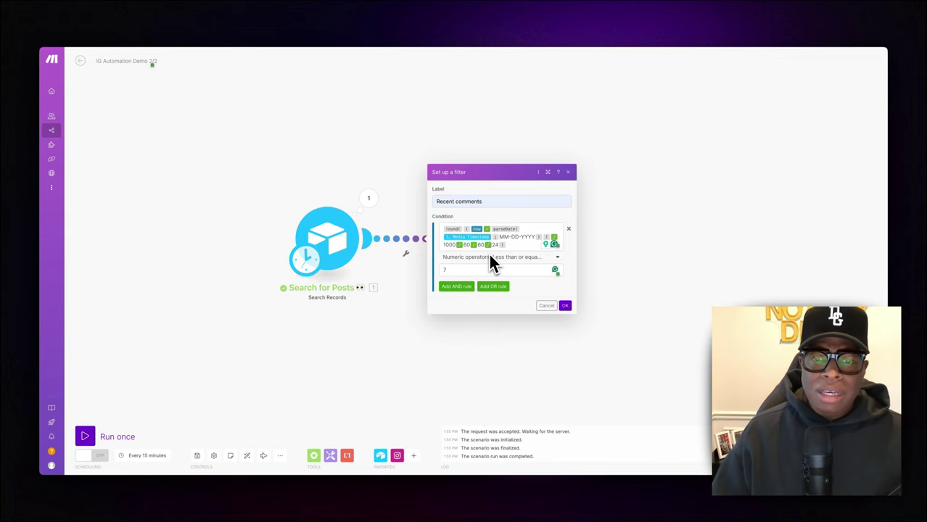
click(565, 305)
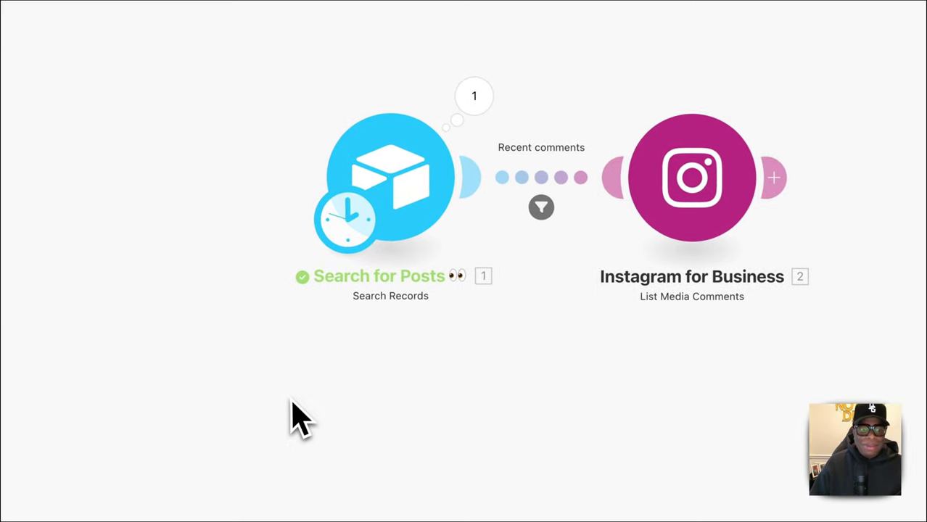
mouse_move(143, 407)
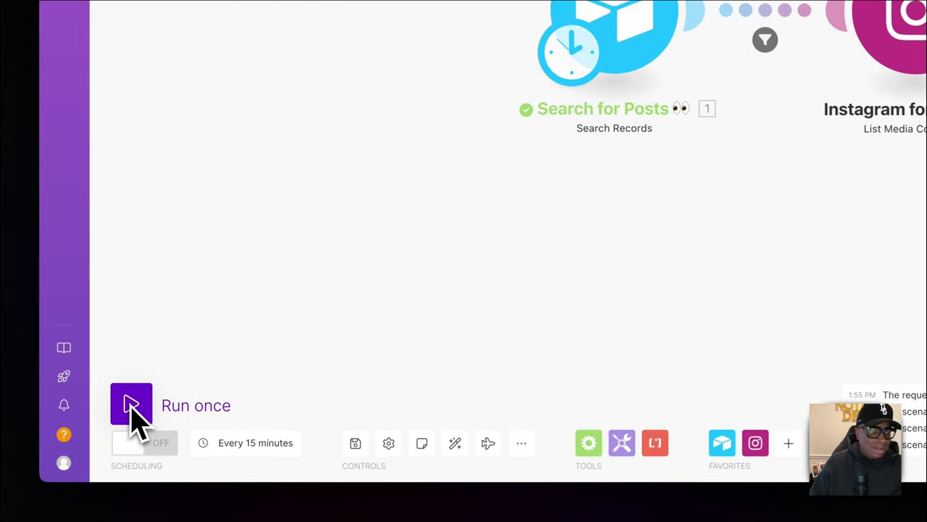
click(131, 404)
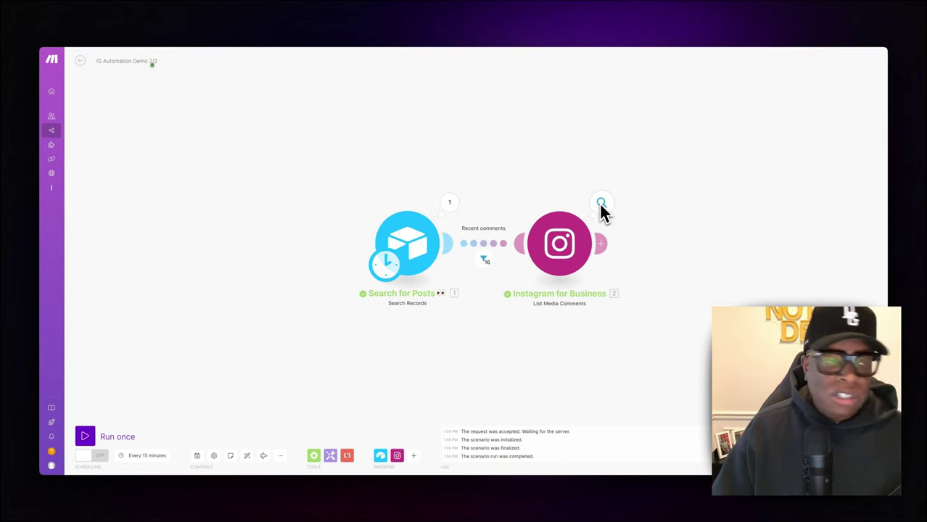
scroll(604, 209, left, 3)
scroll(640, 231, right, 4)
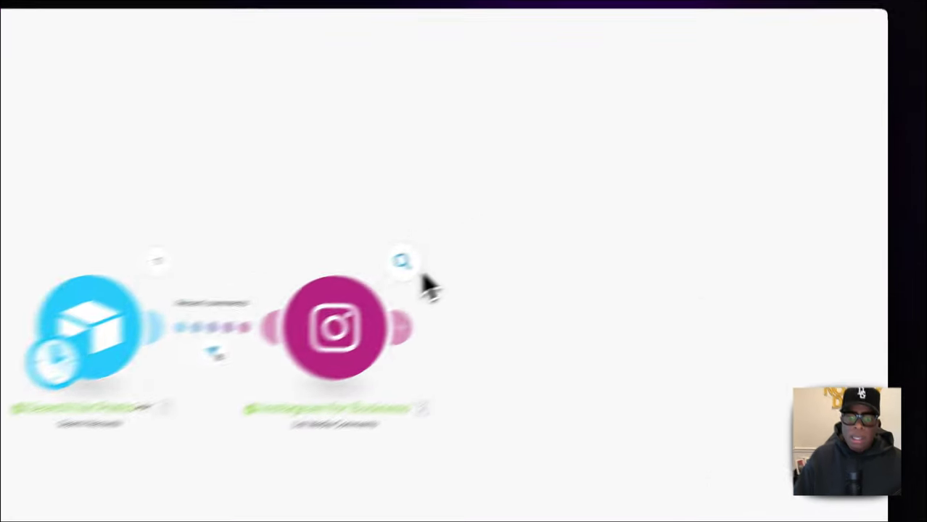
click(403, 262)
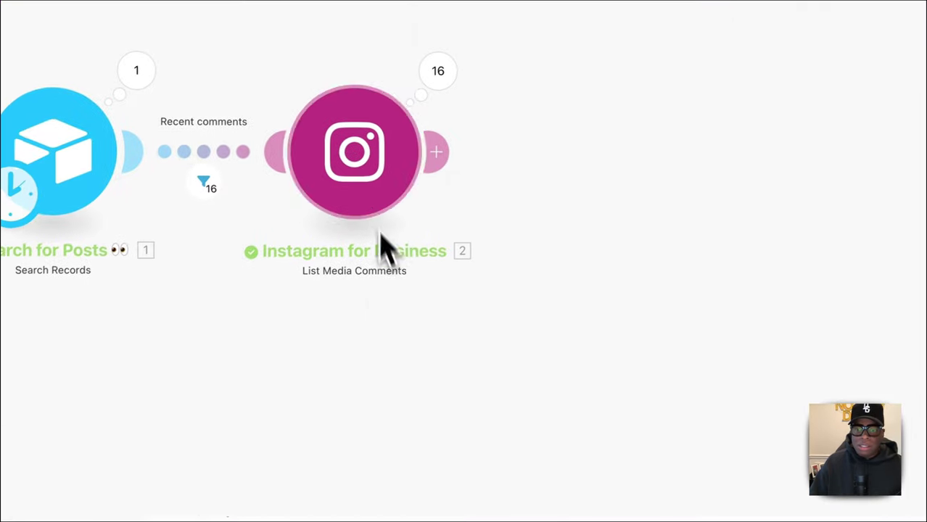
Rename the Instagram List Media Comments module as "Get comments" followed by the speech bubble emoji.
right_click(224, 415)
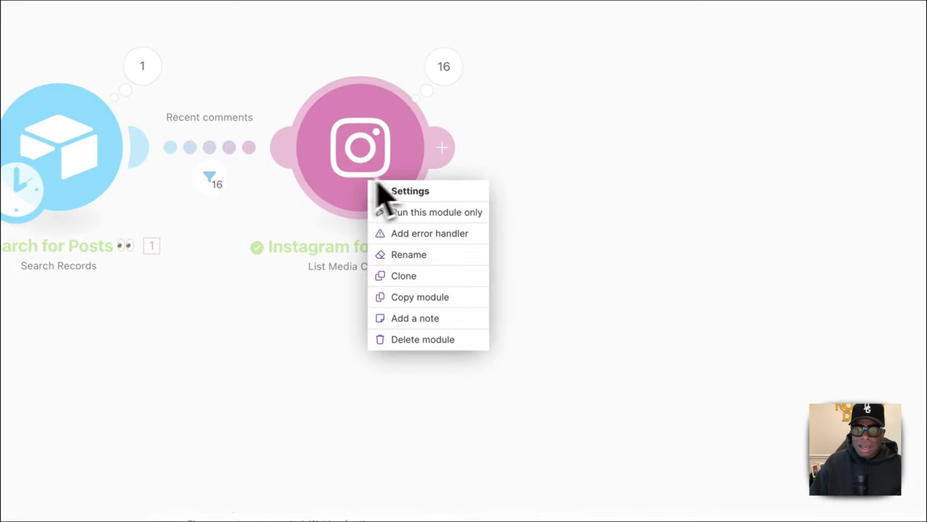
click(432, 255)
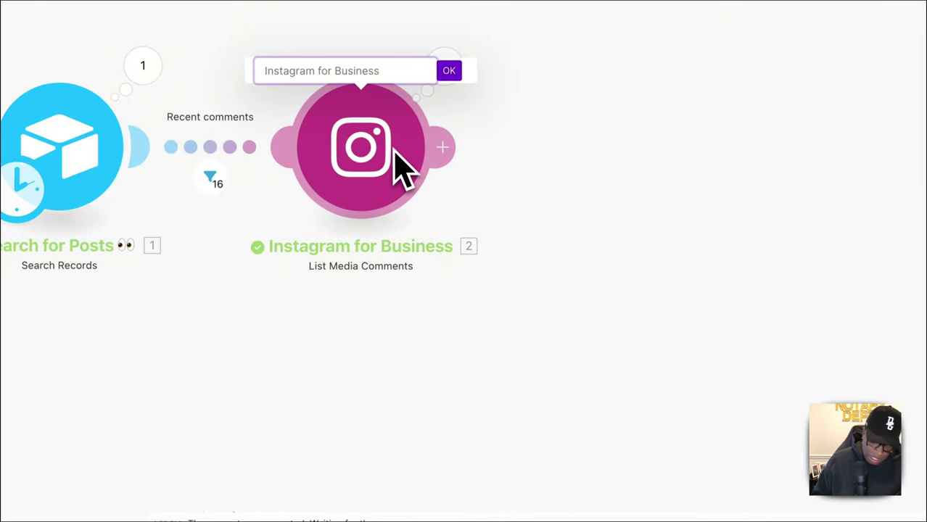
text(Get comment)
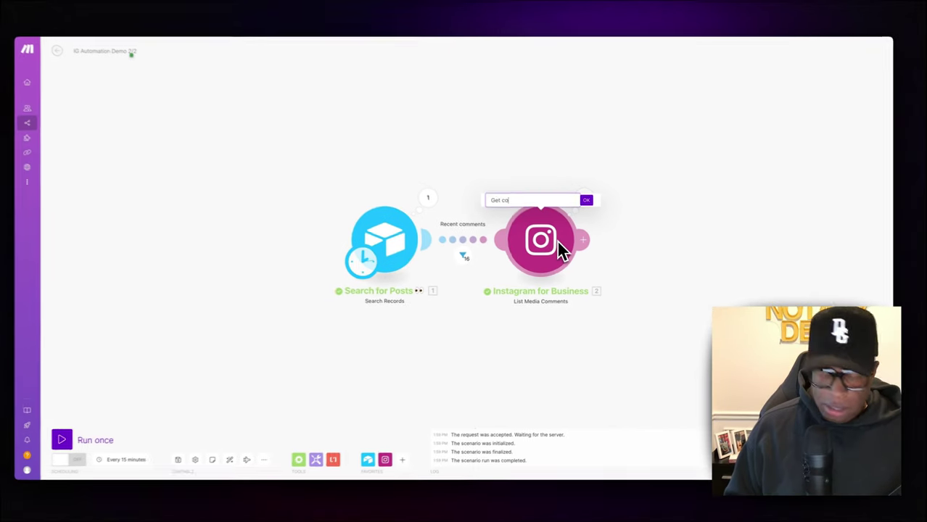
text(s)
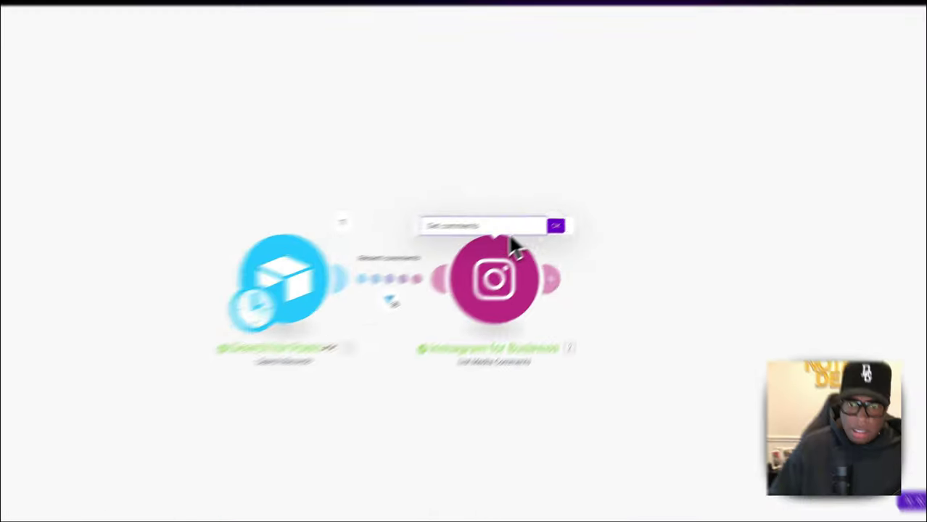
right_click(507, 226)
click(516, 232)
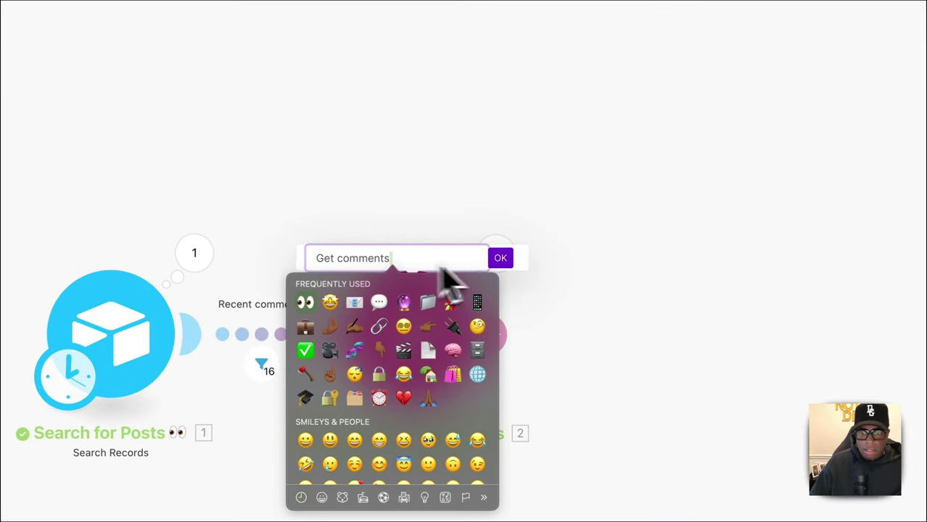
click(378, 303)
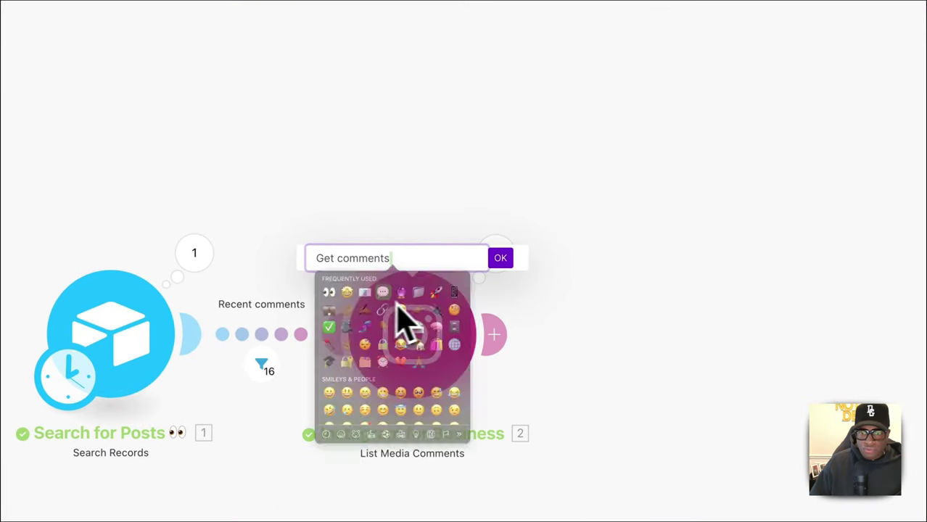
click(499, 259)
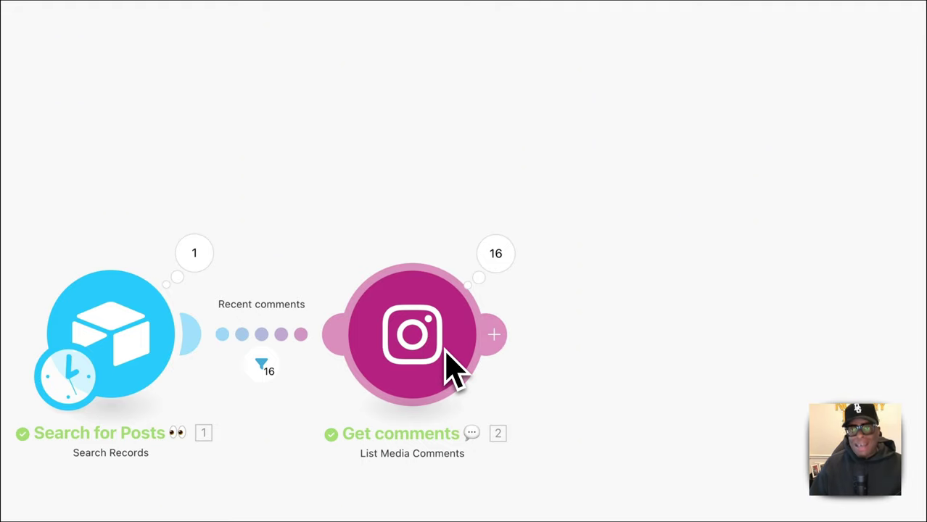
Examine the operations that the Get comments module performed in the last run.
click(501, 262)
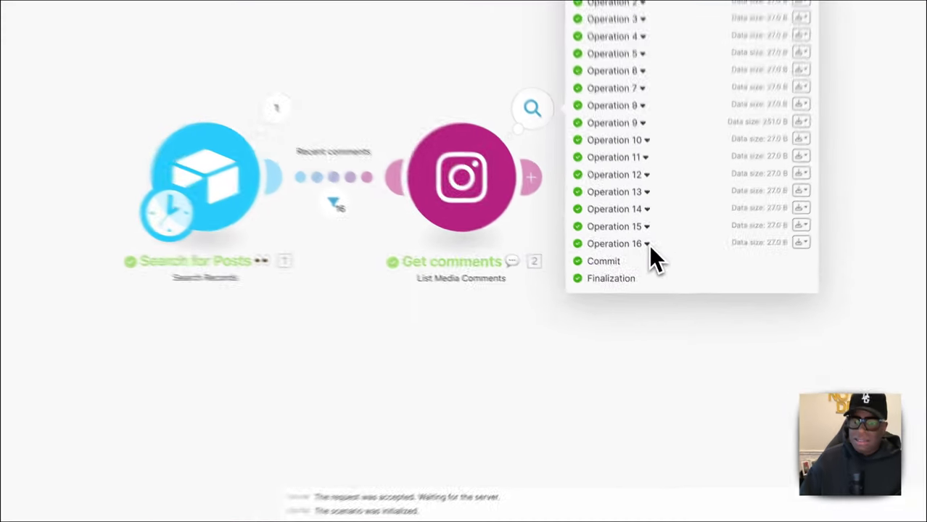
click(648, 244)
click(532, 280)
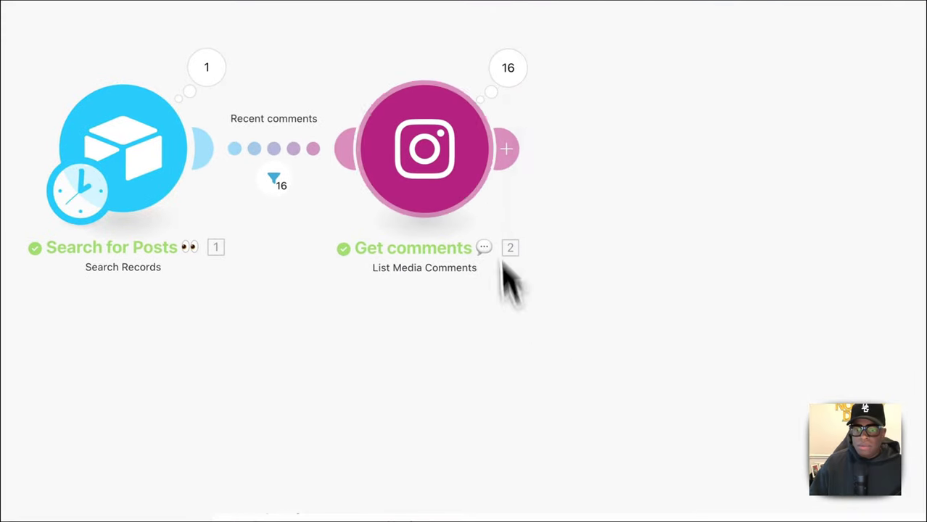
Rename the Get comments module as "Get Posts", keeping the speech bubble emoji.
right_click(424, 186)
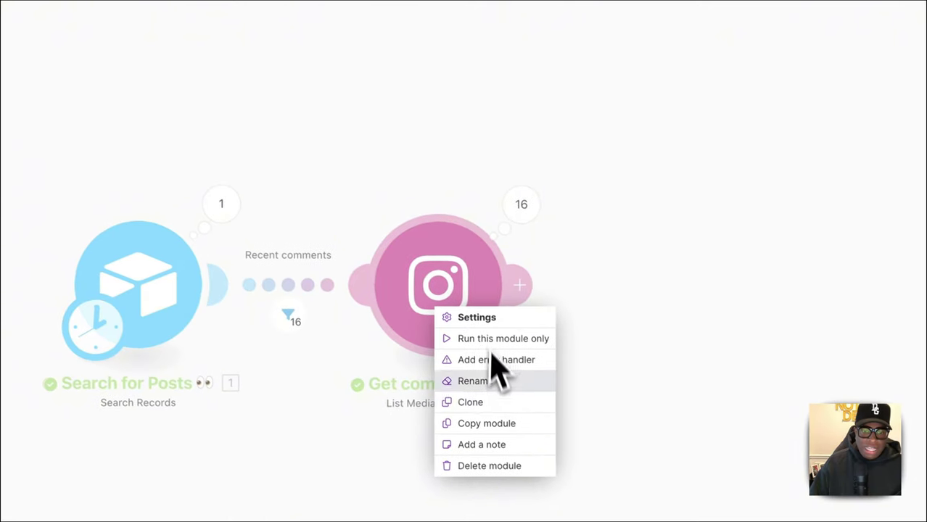
click(498, 391)
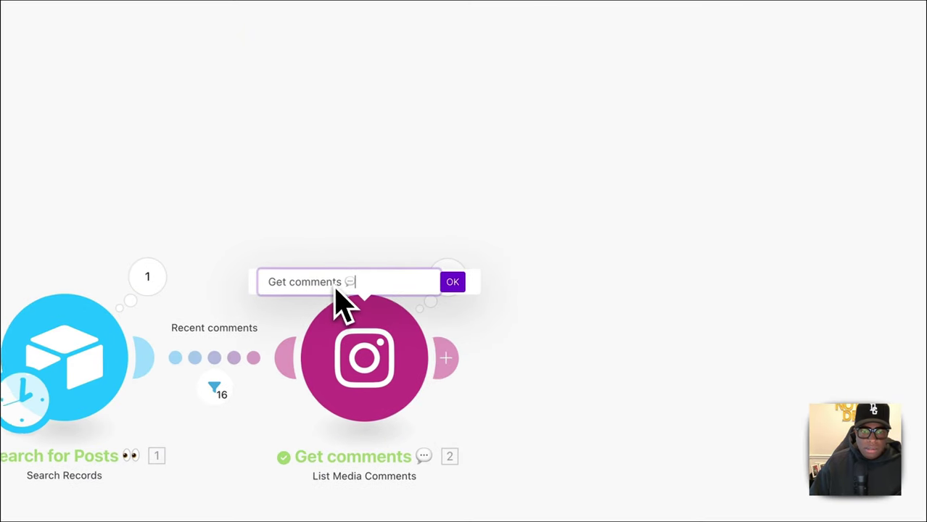
drag(417, 210, 379, 212)
drag(302, 291, 293, 292)
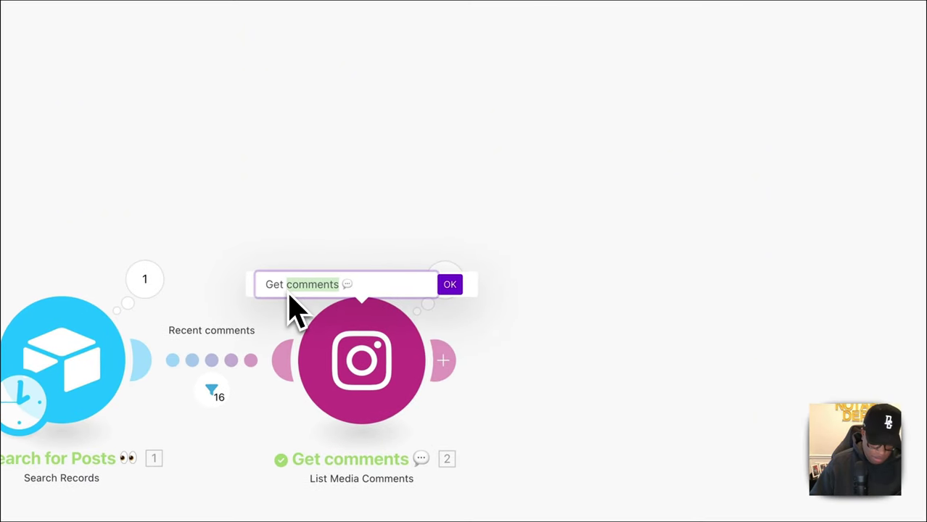
text(Posts)
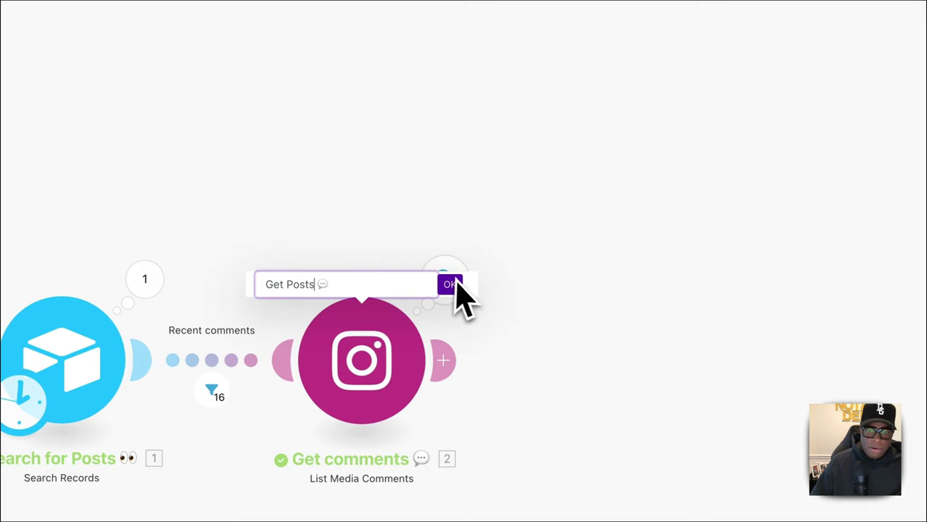
click(449, 284)
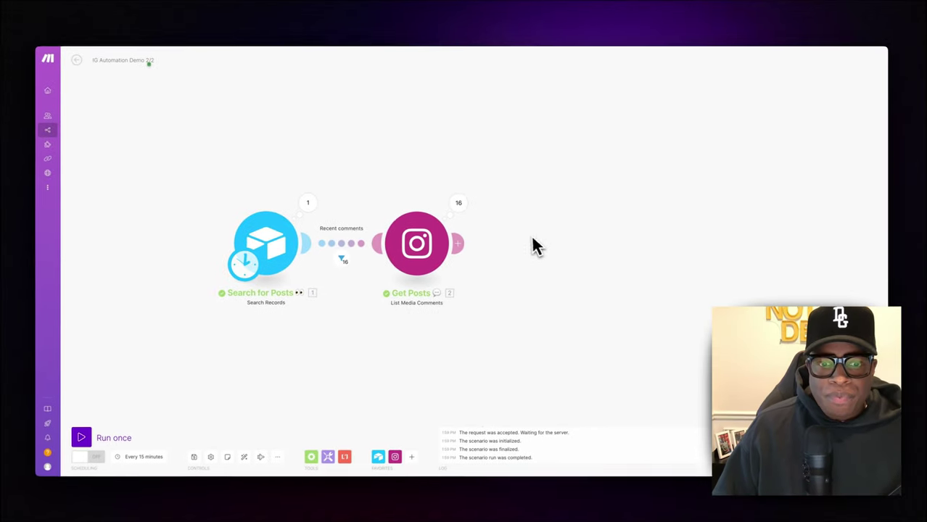
Add an Anthropic Claude Create a Prompt module after Get Posts, using the claude-3-5-sonnet-20240620 model.
scroll(529, 245, right, 3)
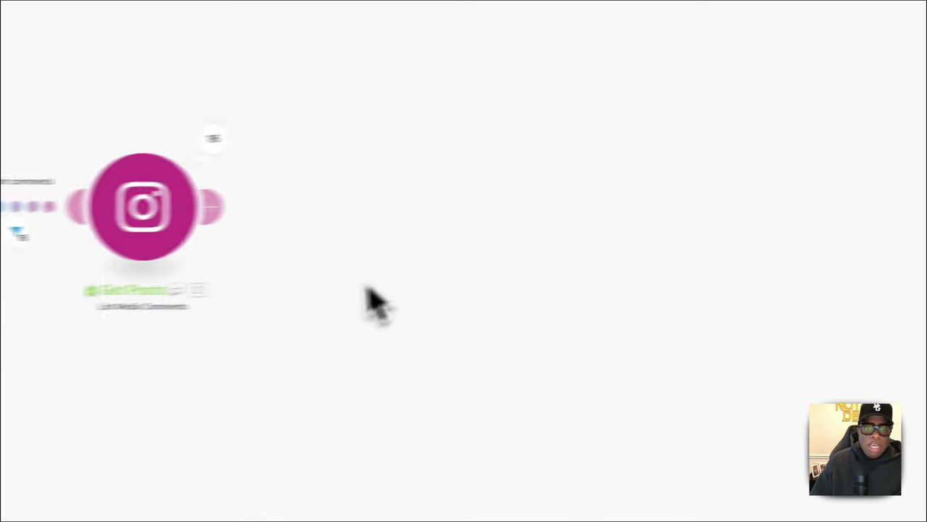
click(345, 214)
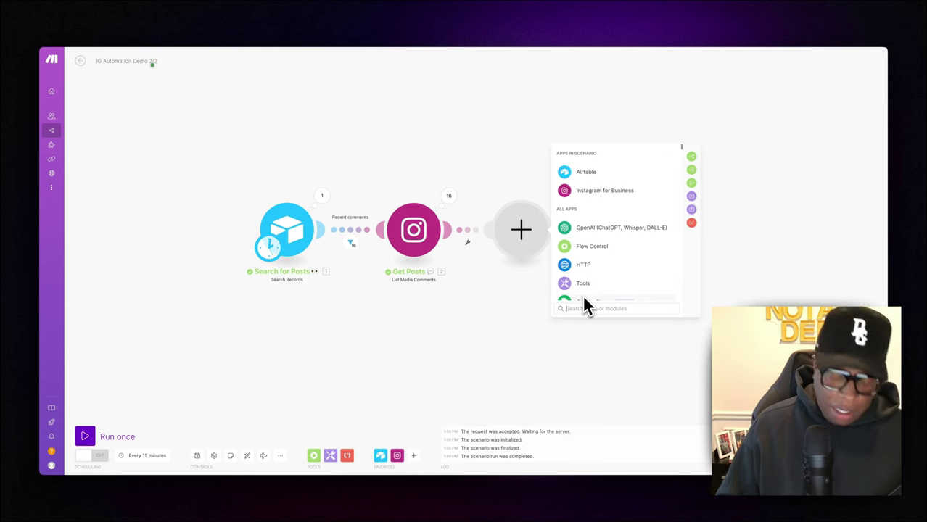
text(anth)
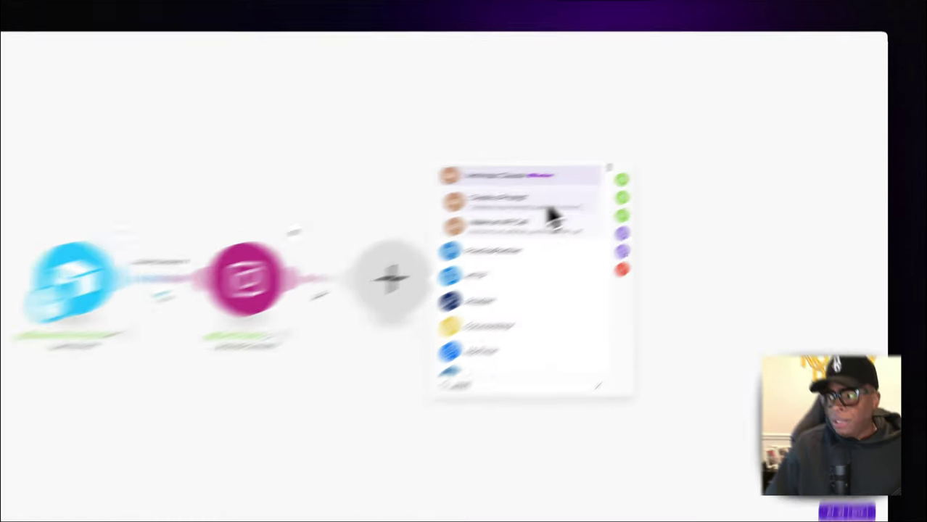
click(638, 181)
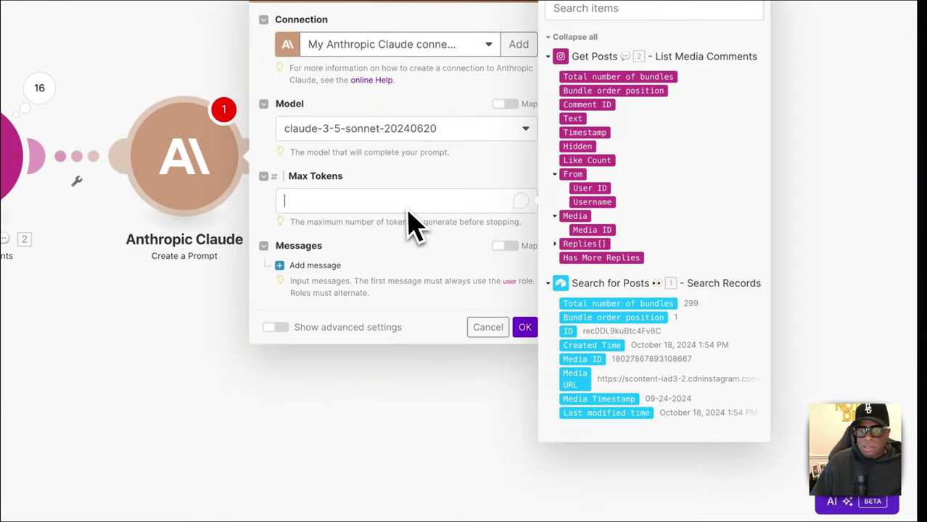
Set Max Tokens to 1000 and add a message with the User role and Text content.
click(405, 250)
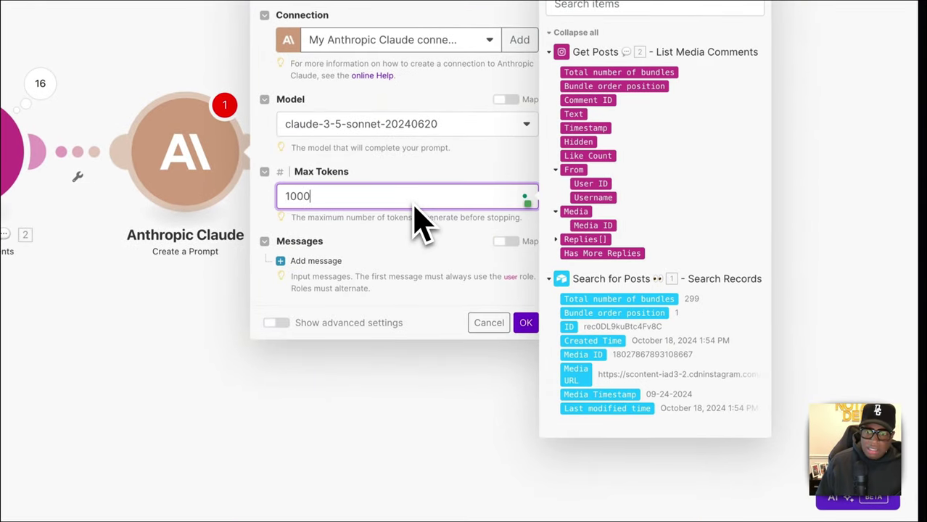
click(315, 261)
click(362, 262)
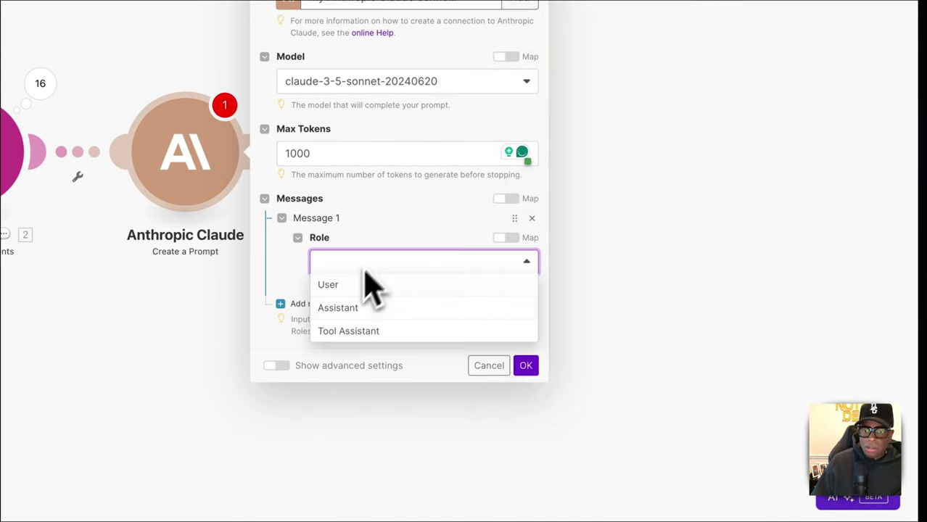
click(348, 283)
click(339, 290)
click(370, 278)
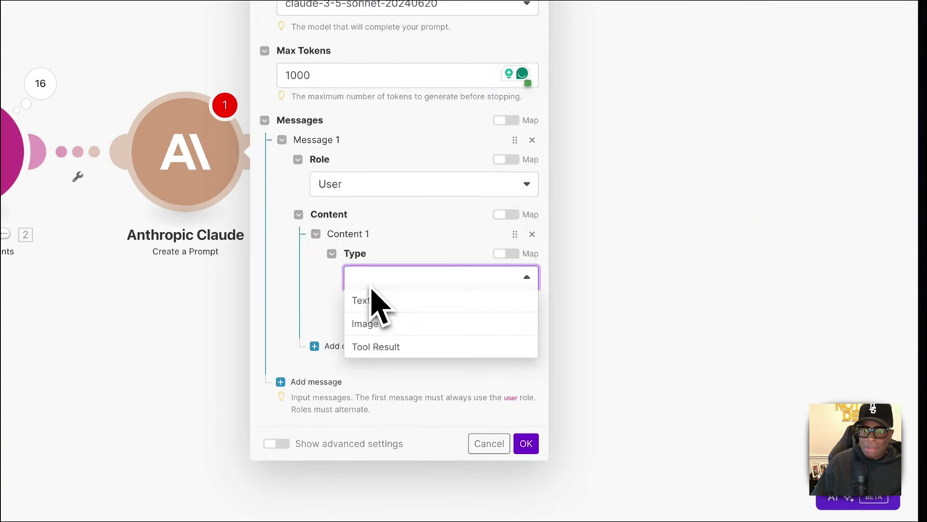
click(372, 300)
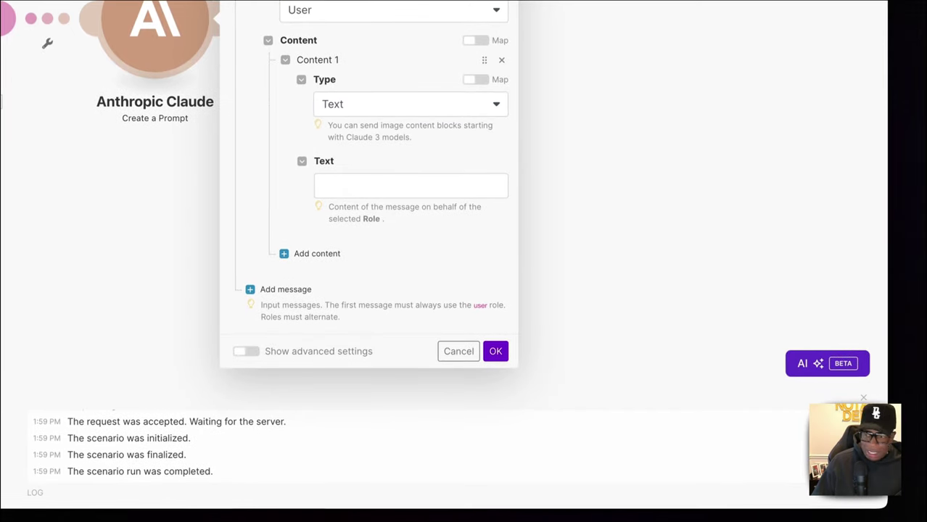
Enter the empathetic reply prompt beginning "You're an expert Instagram comment reader", ending with "Comment:" and Get Posts' Text, and confirm the Claude module.
click(475, 187)
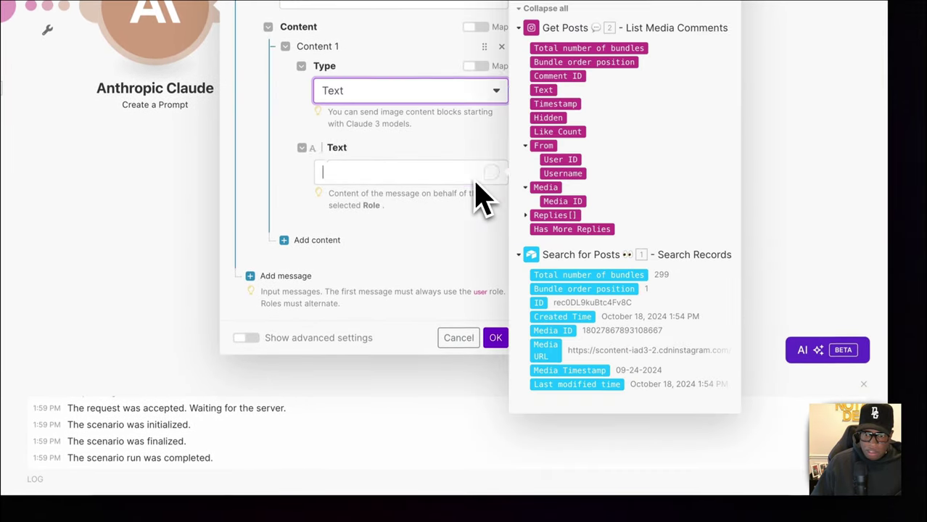
text(You're an expert Instagram comment reader. Your job is to analyze the comment and reply with empathy and gratitude.  - Your response should be short, like an SMS text message. - Your response can contain one emoji. - Your response should be contextualized to the comment and on topic. - If you don't understand the comment, it's ok to say that.  Output the response only.  Comment: 2. Text)
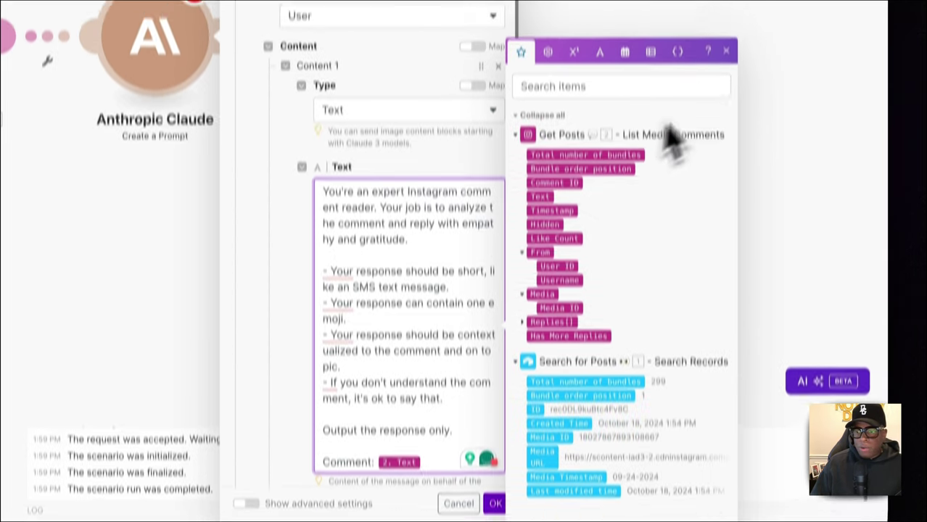
click(725, 20)
scroll(512, 181, down, 3)
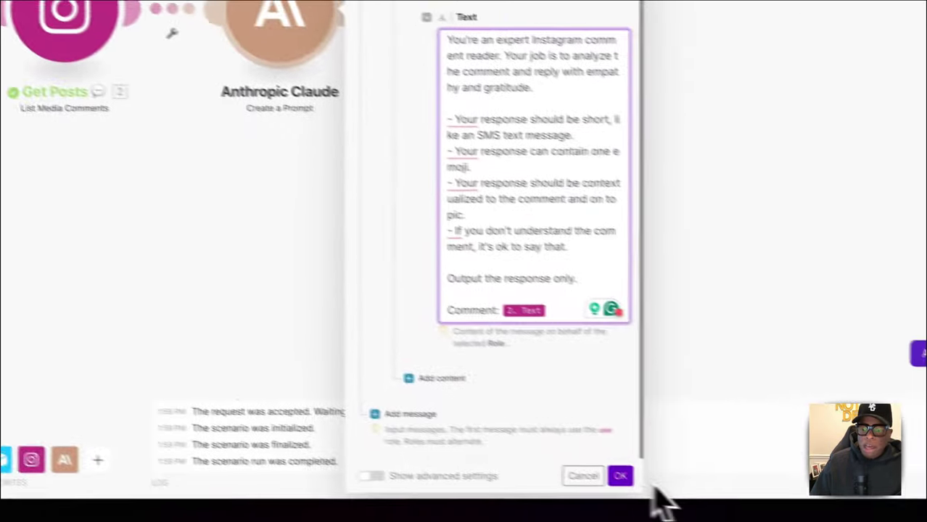
click(618, 474)
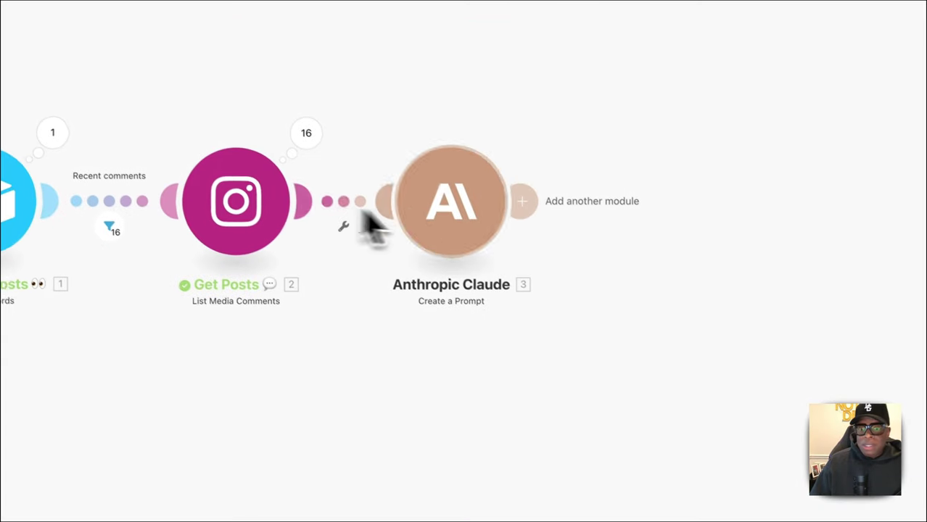
Move the Anthropic Claude module slightly away and start a filter labelled "Already responded?" between Get Posts and Claude.
drag(468, 217, 499, 227)
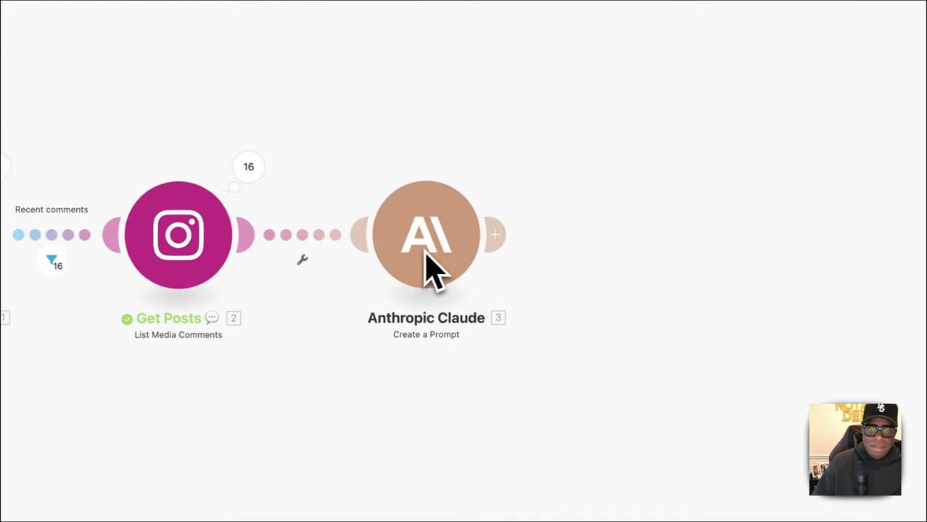
click(308, 258)
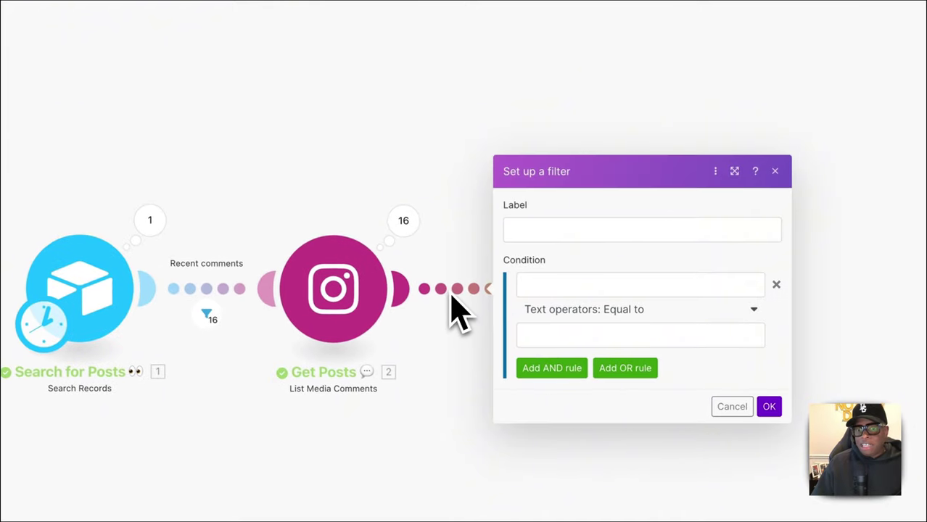
click(528, 232)
text(Al)
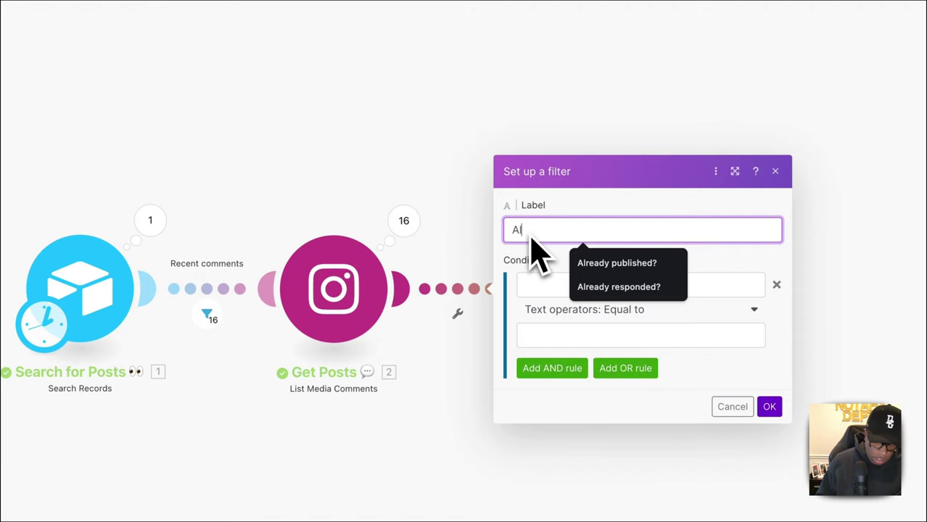
text(ready respond)
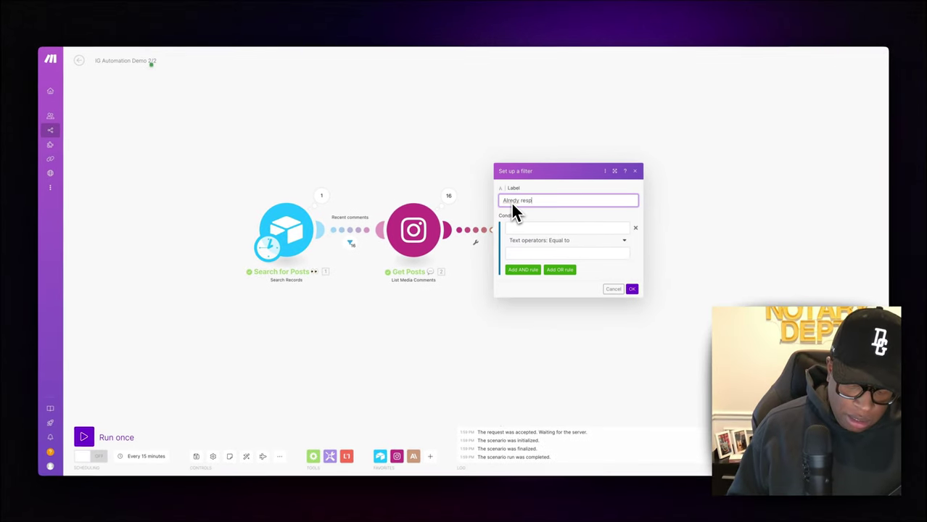
text(ed?)
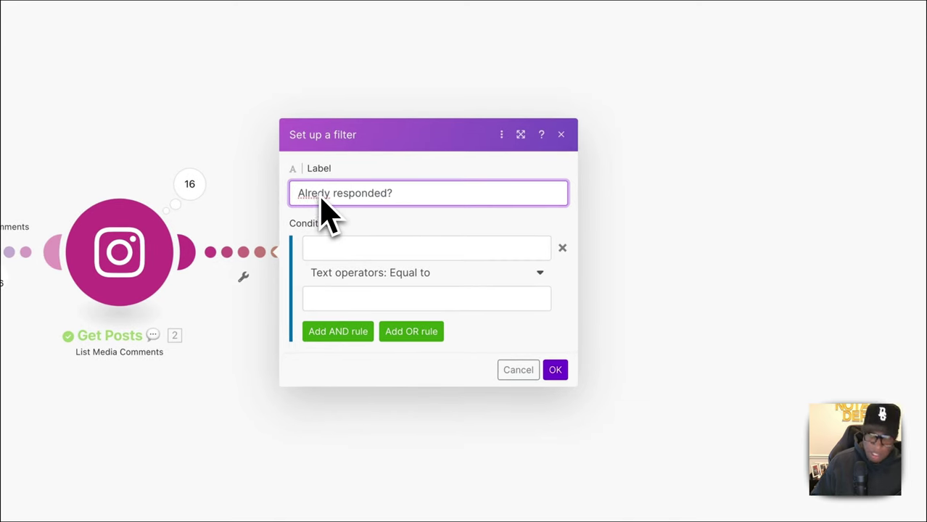
Set the filter's first condition to Get Posts' Replies[] with the basic operator Does not exist.
click(341, 270)
click(344, 253)
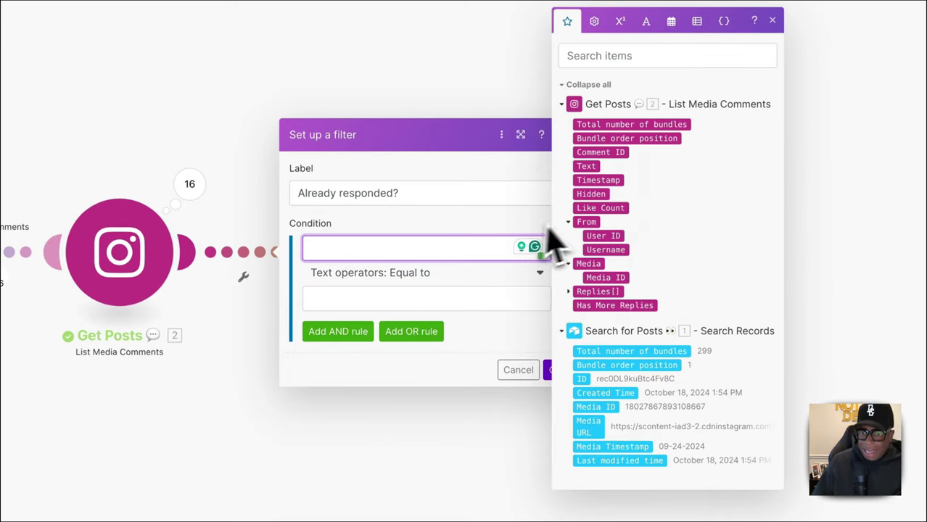
click(606, 291)
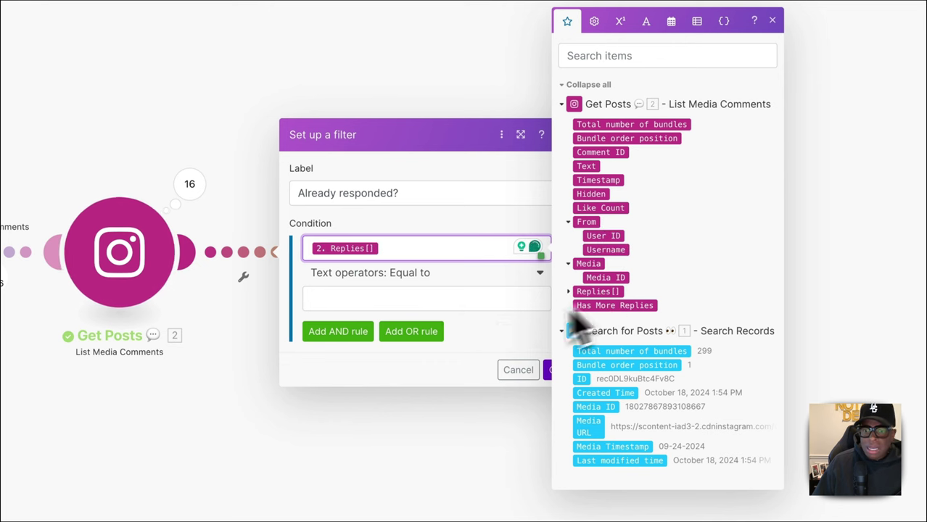
click(430, 275)
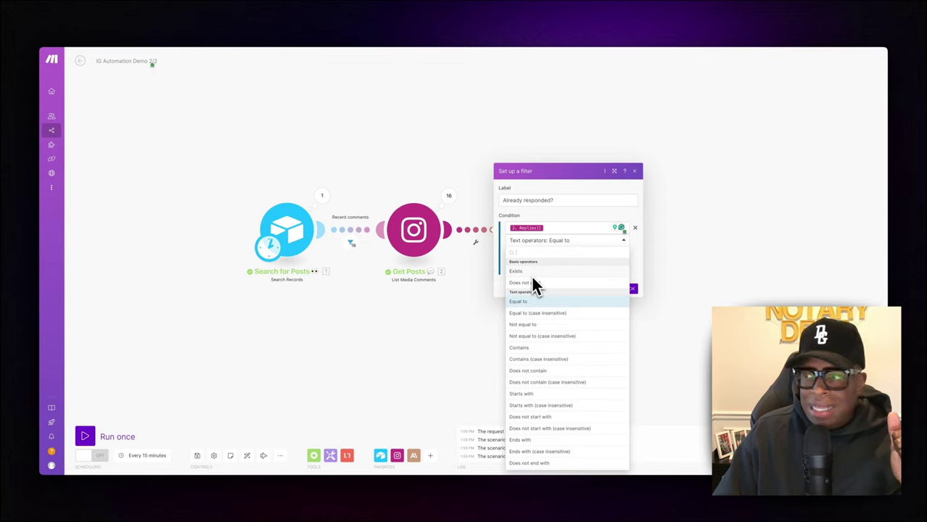
click(529, 282)
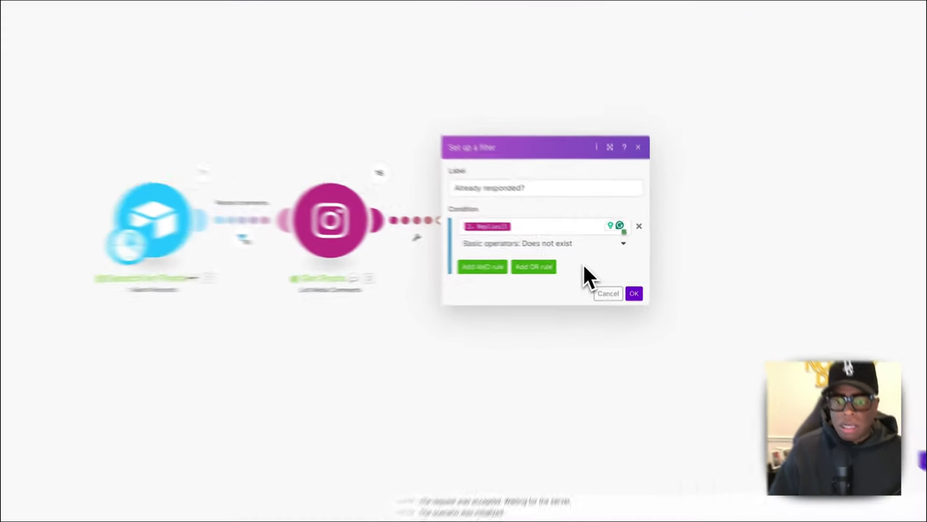
Add an AND rule requiring Get Posts' Total number of bundles to be numerically greater than 0.
click(523, 262)
click(455, 244)
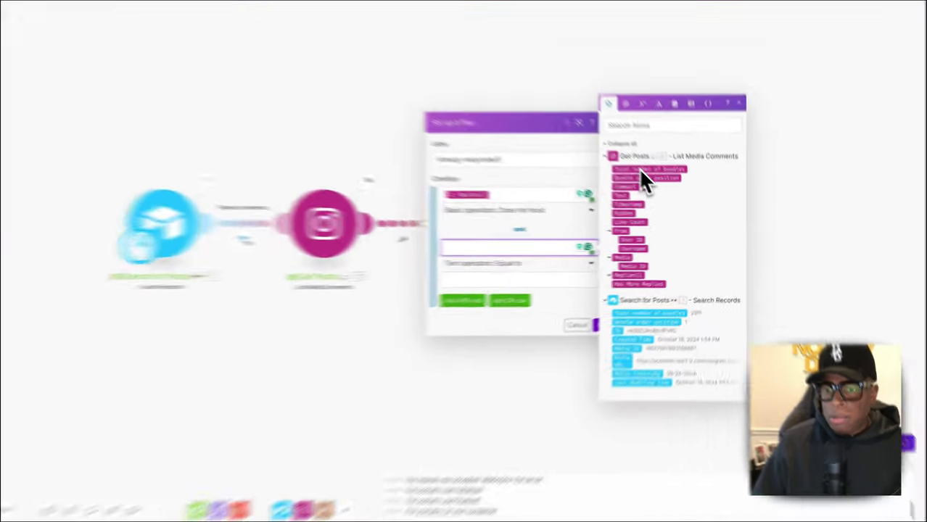
click(667, 186)
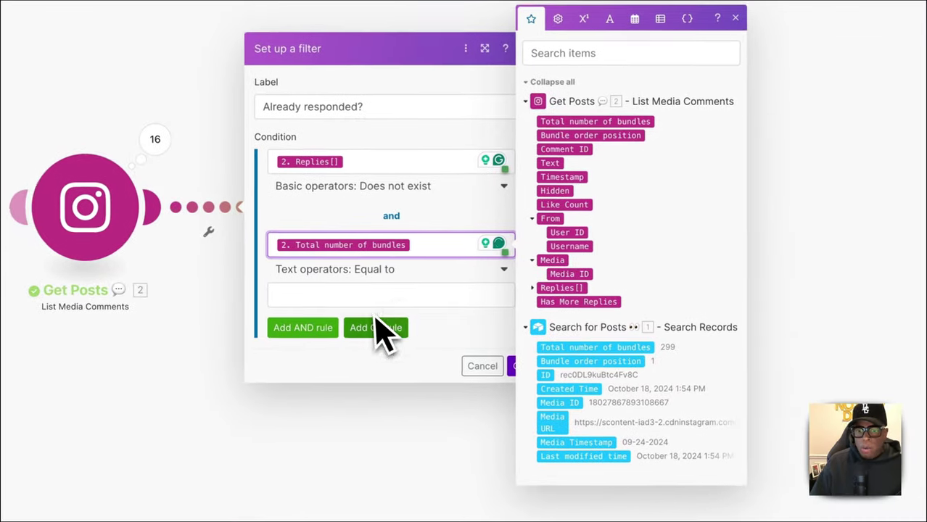
click(395, 275)
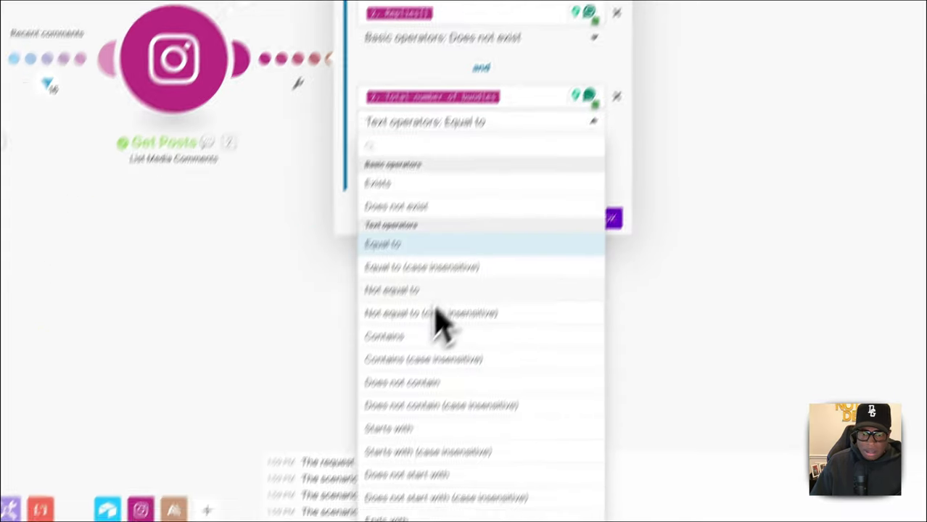
scroll(537, 381, down, 1)
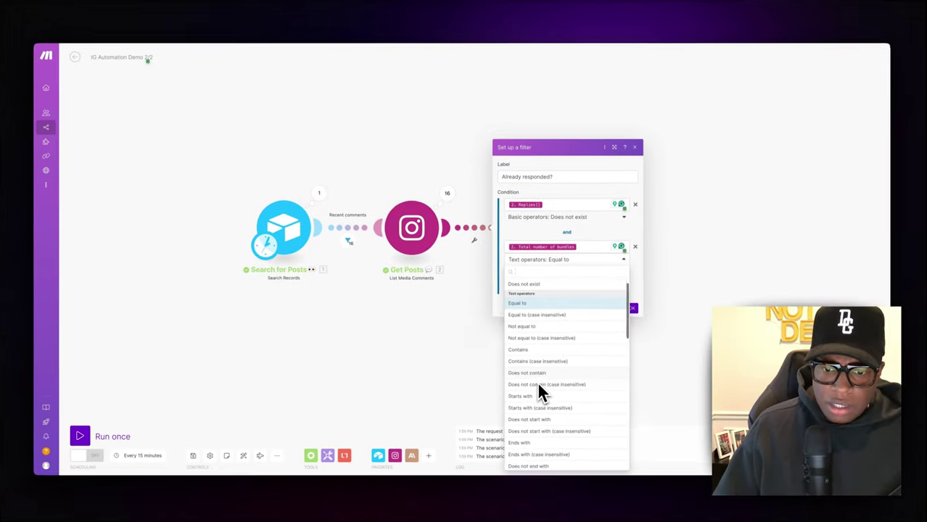
scroll(538, 385, down, 5)
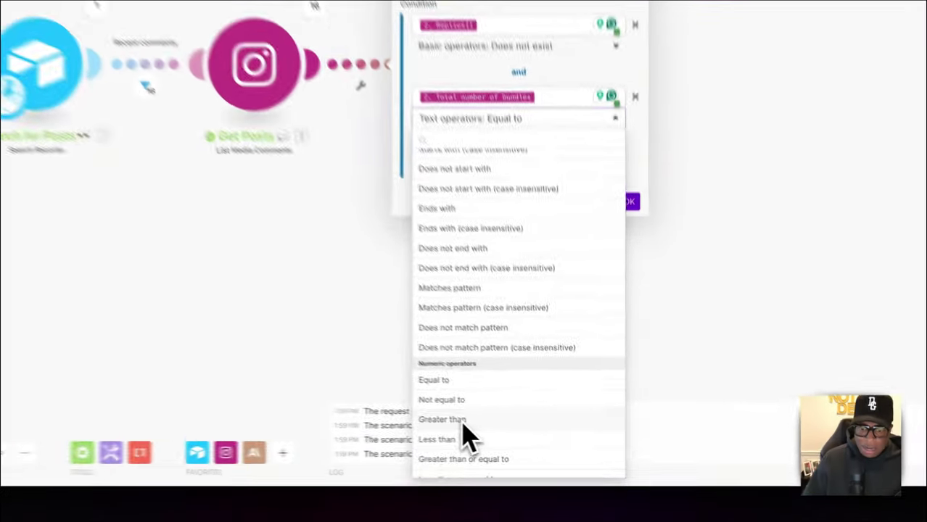
click(453, 420)
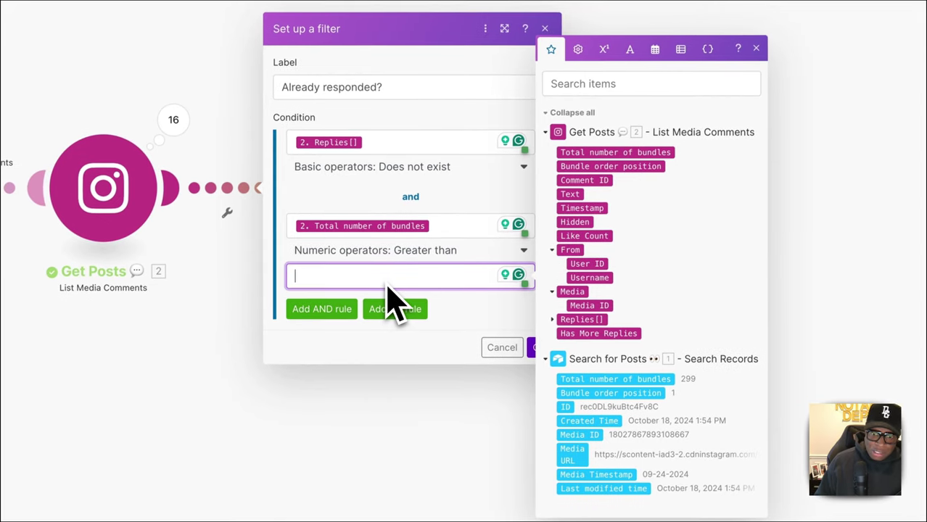
text(0)
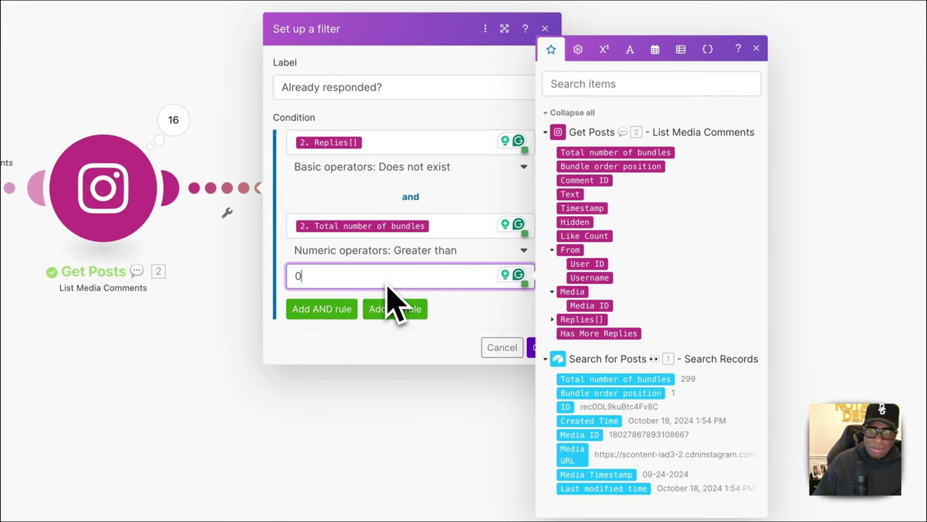
click(390, 344)
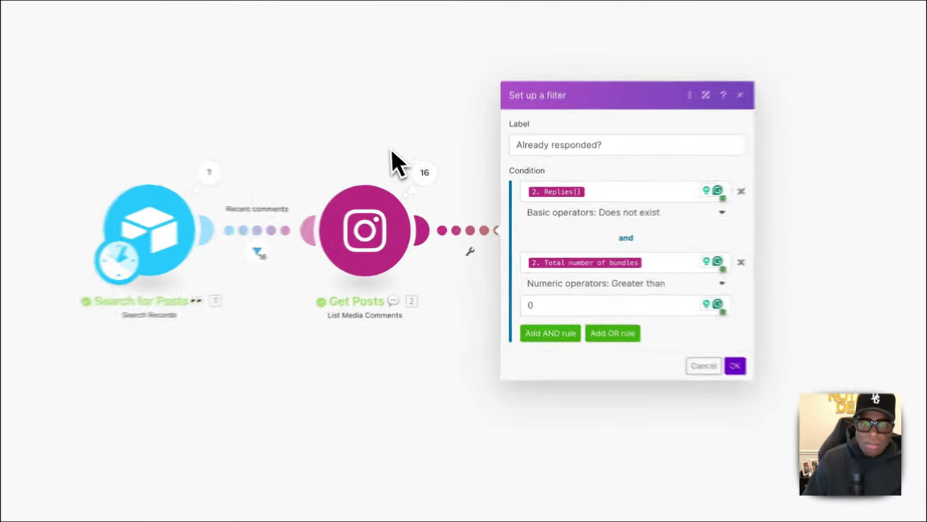
Check the bundle totals in the outputs of several Get Posts operations and confirm the "Already responded?" filter.
click(449, 195)
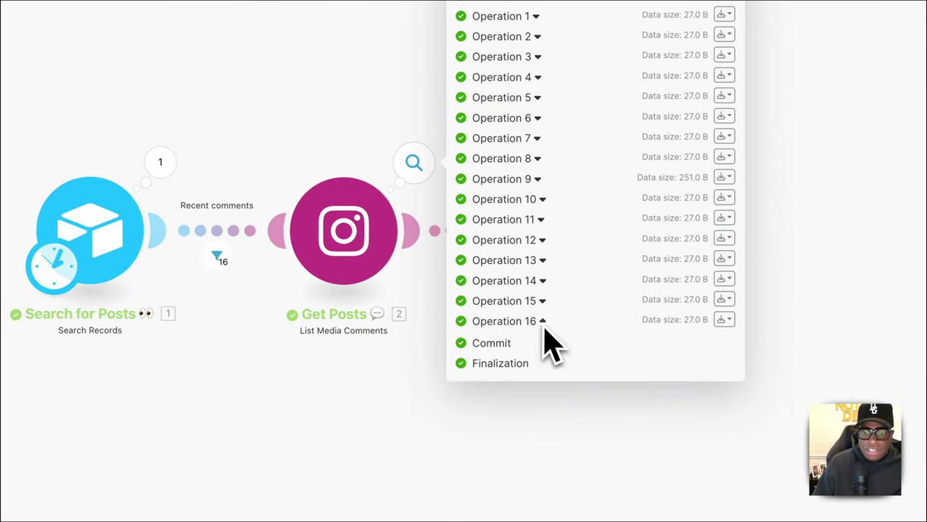
click(542, 322)
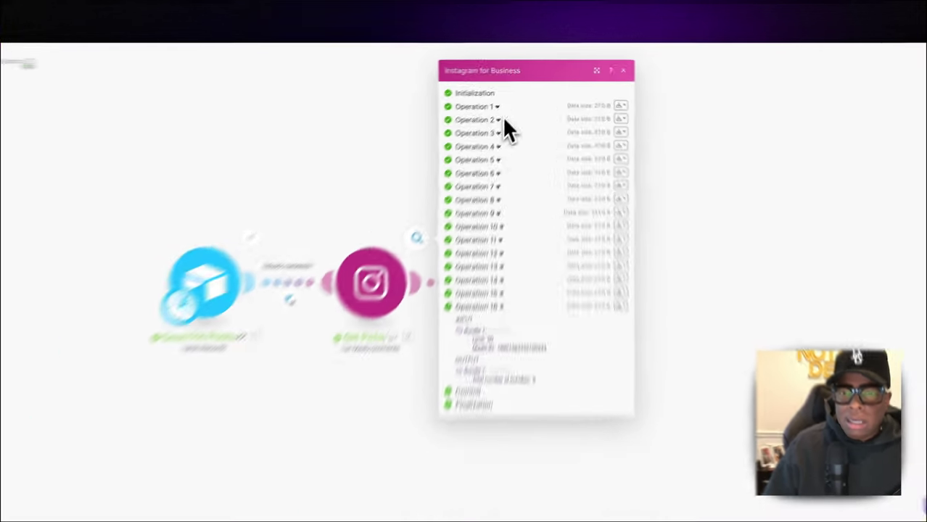
click(500, 106)
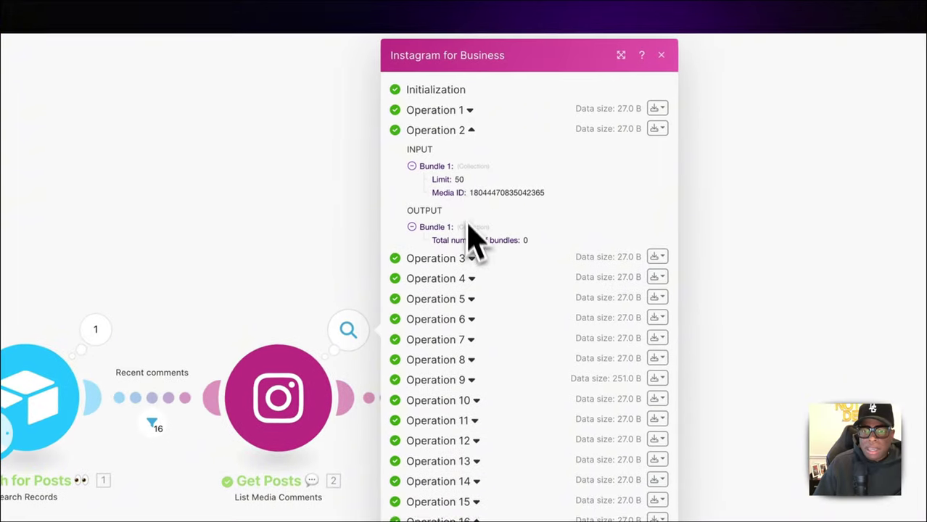
click(468, 112)
click(458, 368)
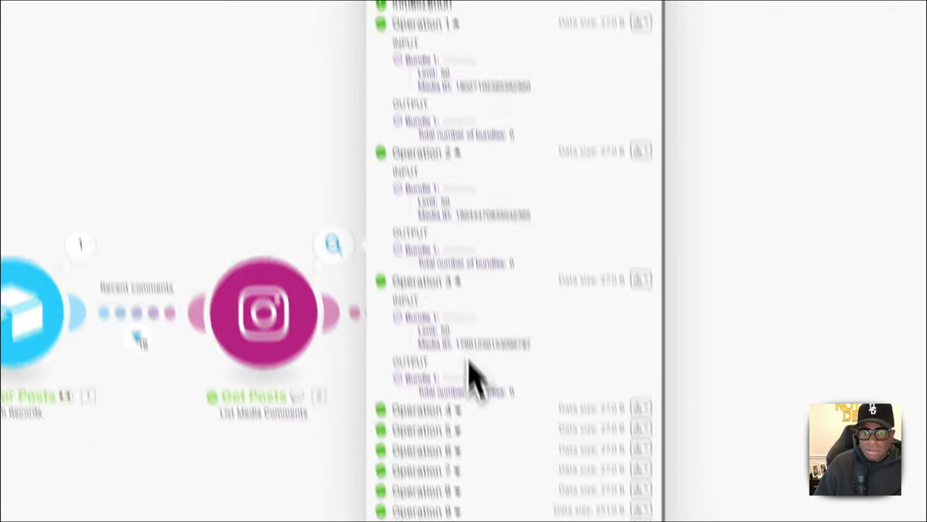
click(469, 515)
click(304, 381)
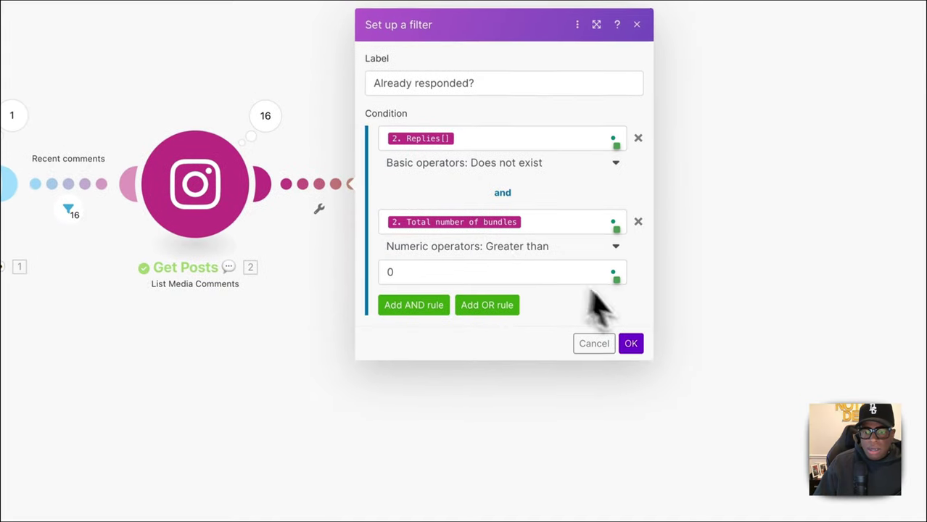
click(631, 346)
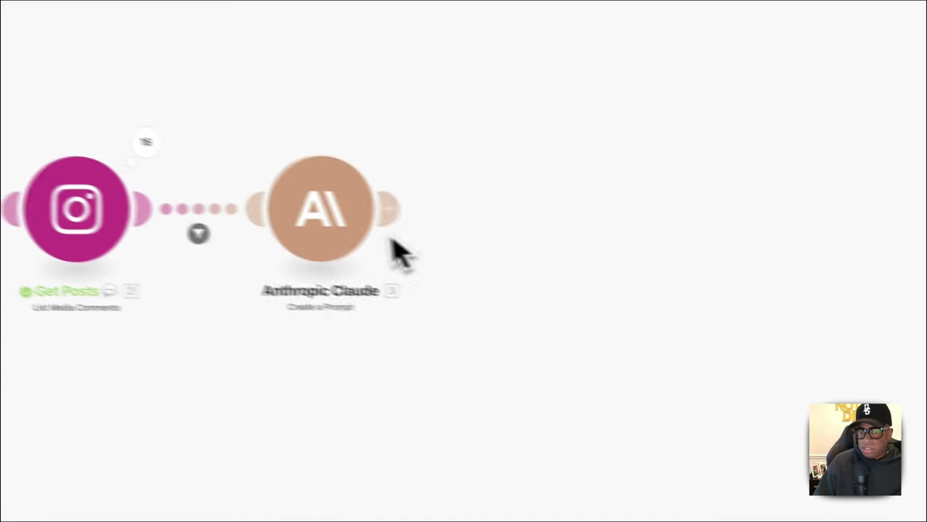
Rename the Anthropic Claude module as "Draft Reply" with a writing hand emoji.
right_click(232, 280)
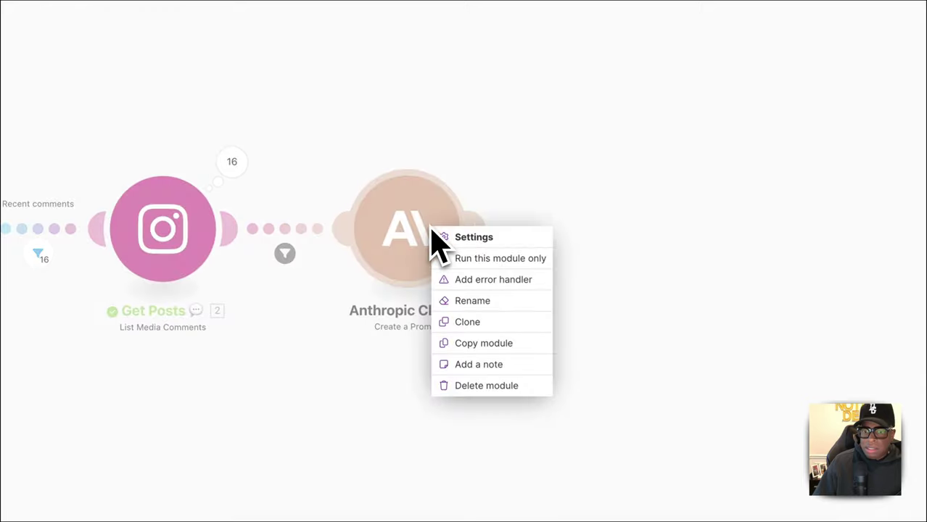
click(472, 301)
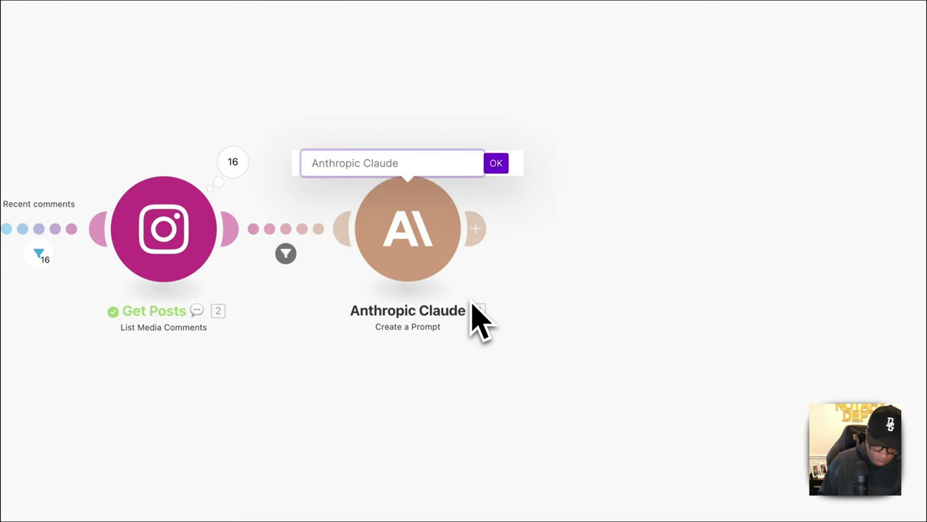
text(Draft Reply)
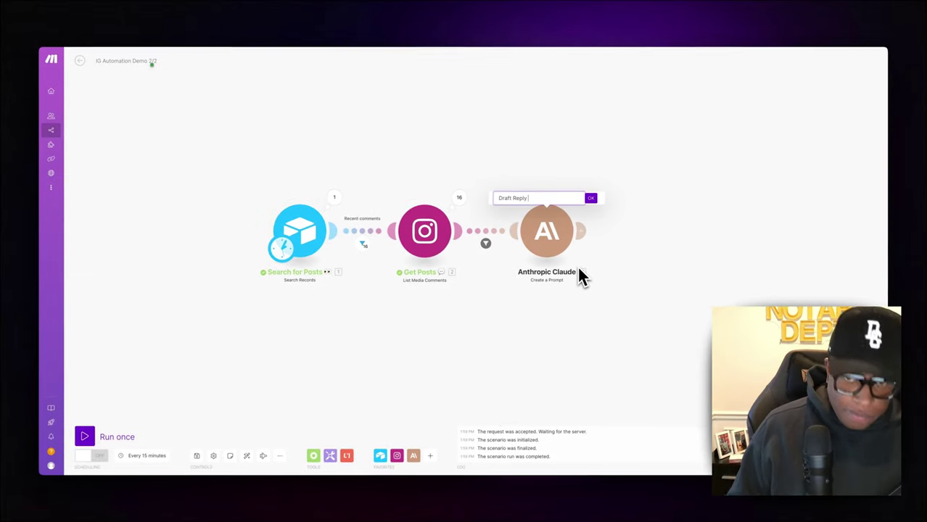
right_click(552, 198)
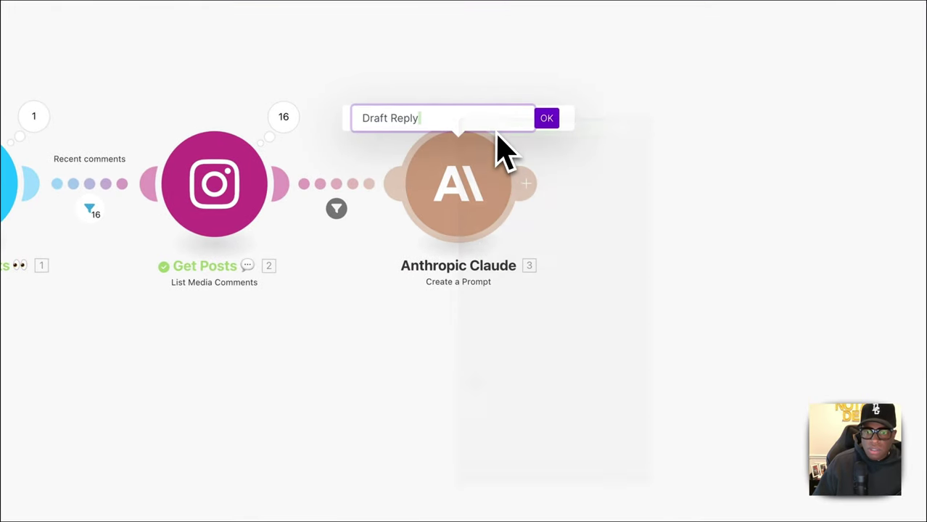
click(382, 186)
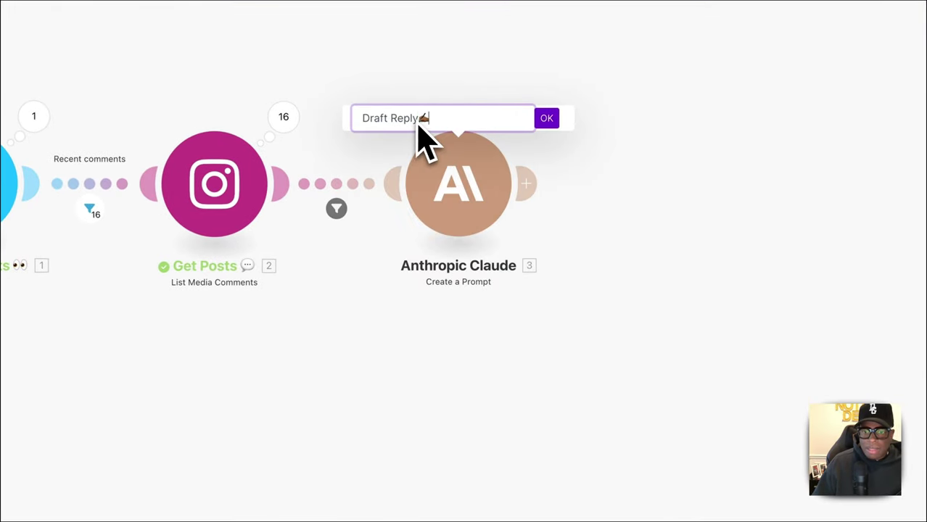
click(547, 120)
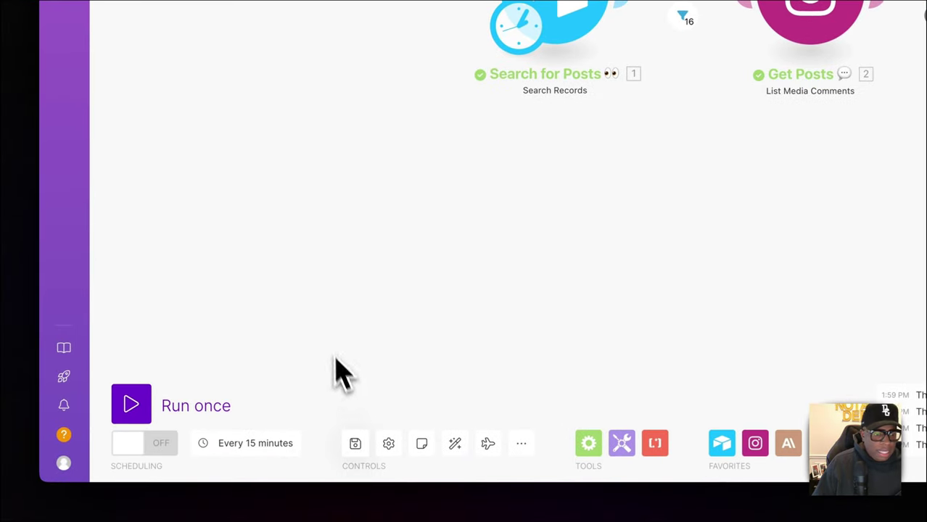
Run the scenario once and examine the run details of the "Already responded?" filter, Draft Reply and Get Posts.
click(135, 413)
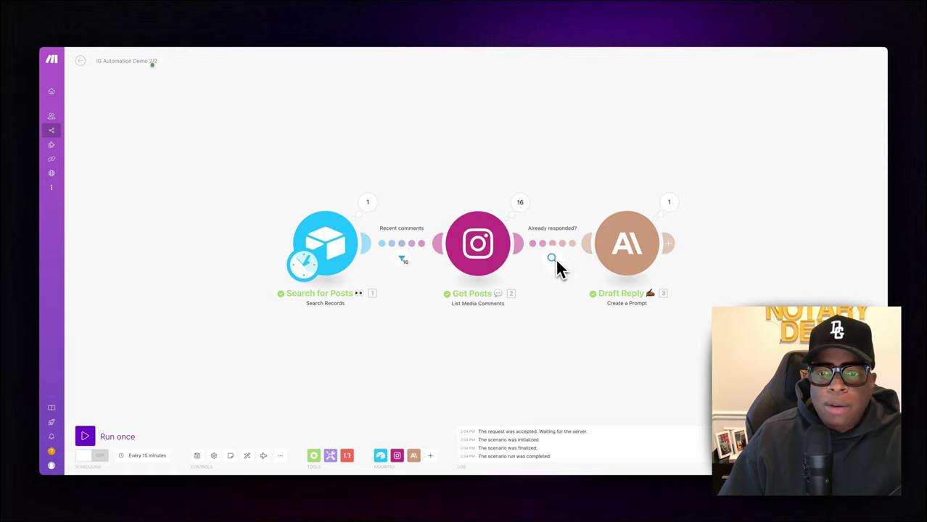
click(549, 250)
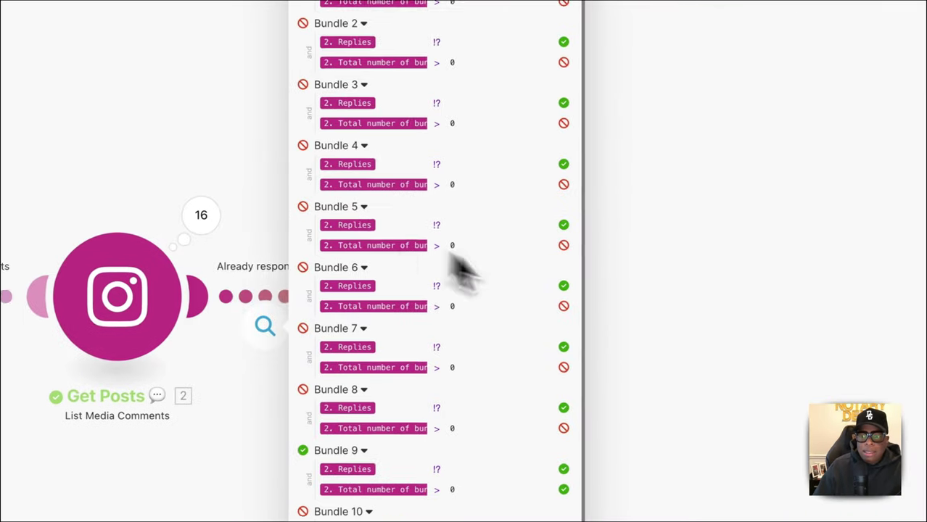
click(725, 246)
click(501, 221)
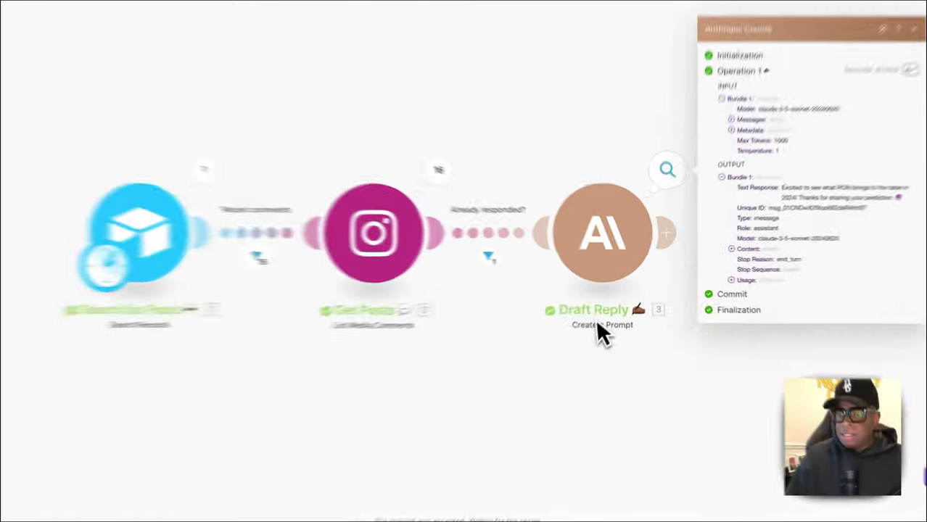
click(438, 174)
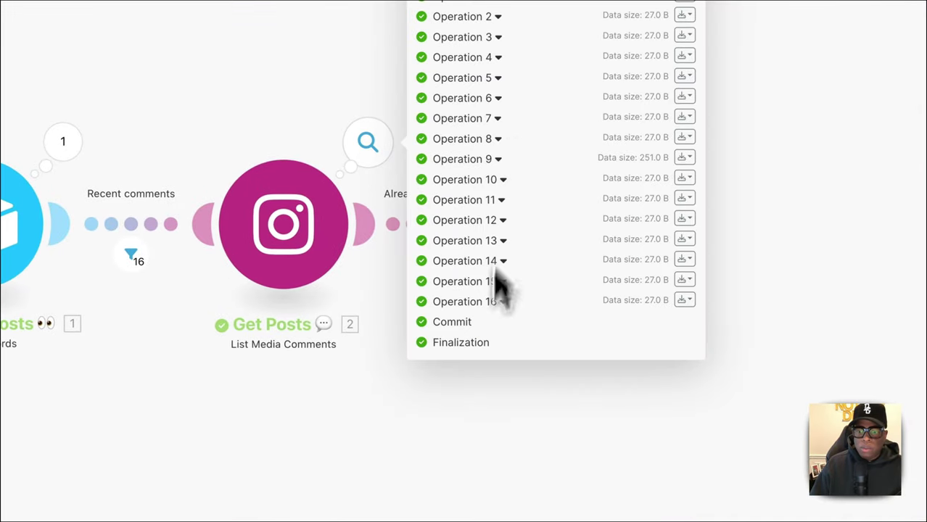
click(409, 420)
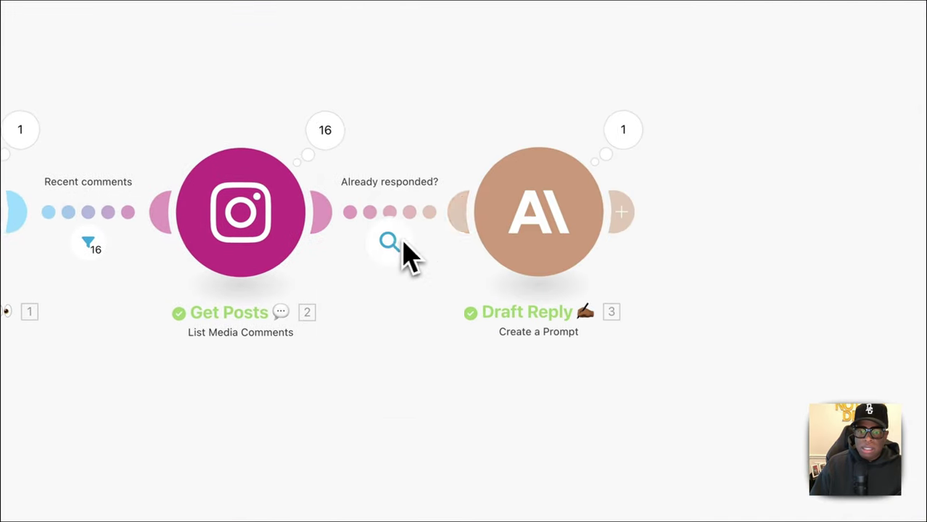
click(391, 243)
scroll(591, 138, down, 3)
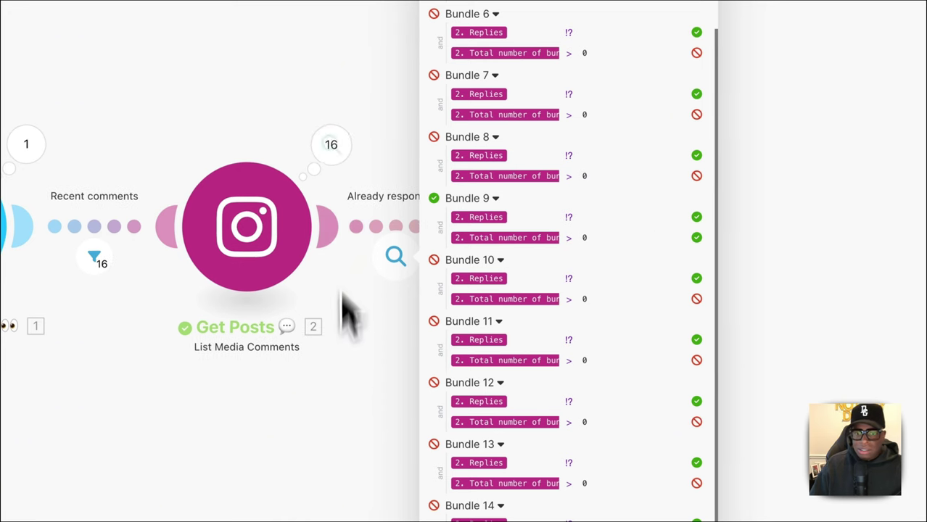
Examine the comment returned in the output of Get Posts' operation 9.
click(335, 149)
click(432, 167)
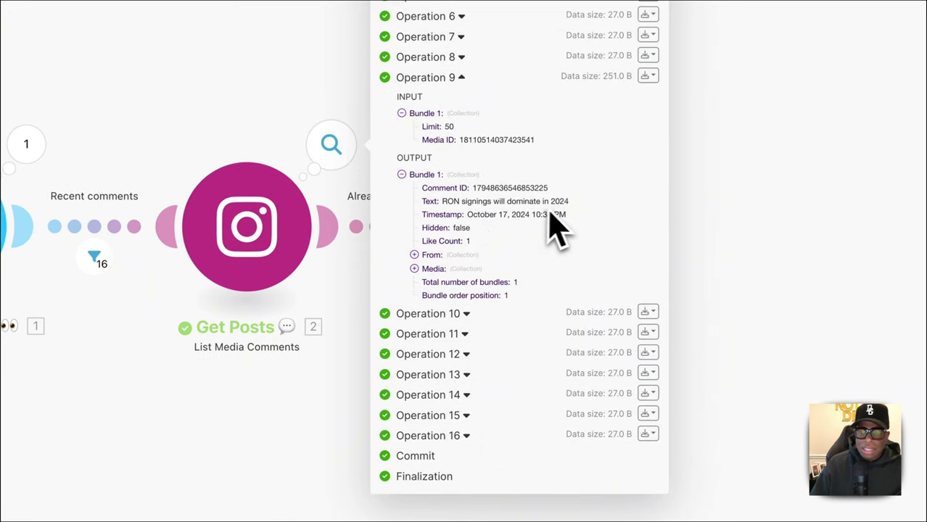
click(319, 373)
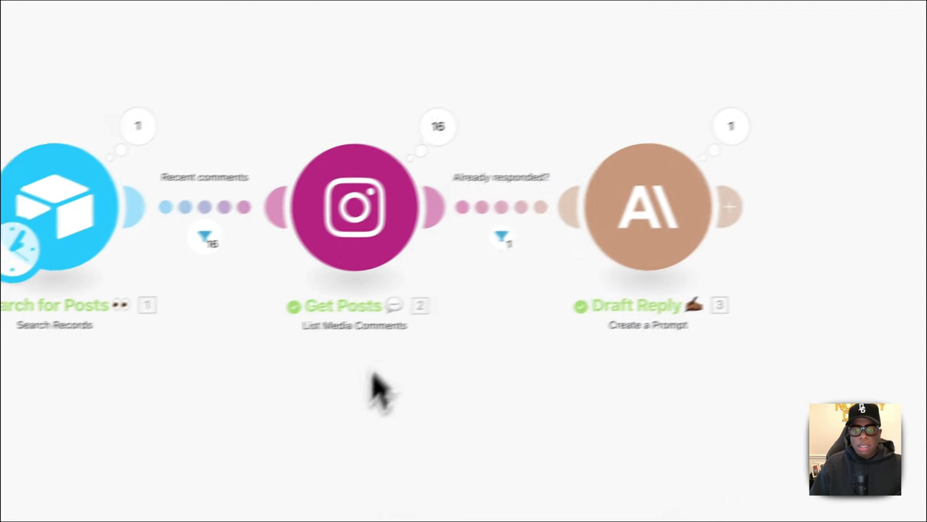
Rename the Get Posts module as "Get Comments", keeping its speech balloon emoji.
right_click(242, 261)
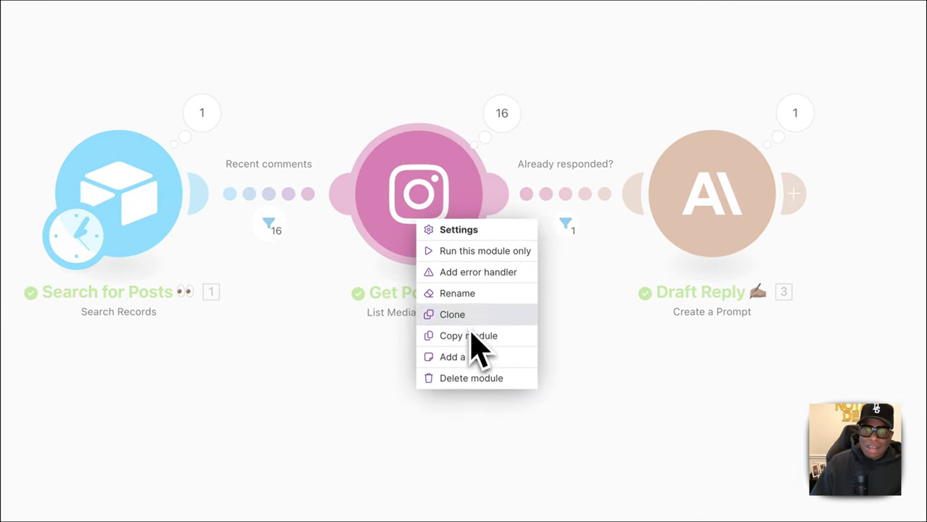
click(464, 294)
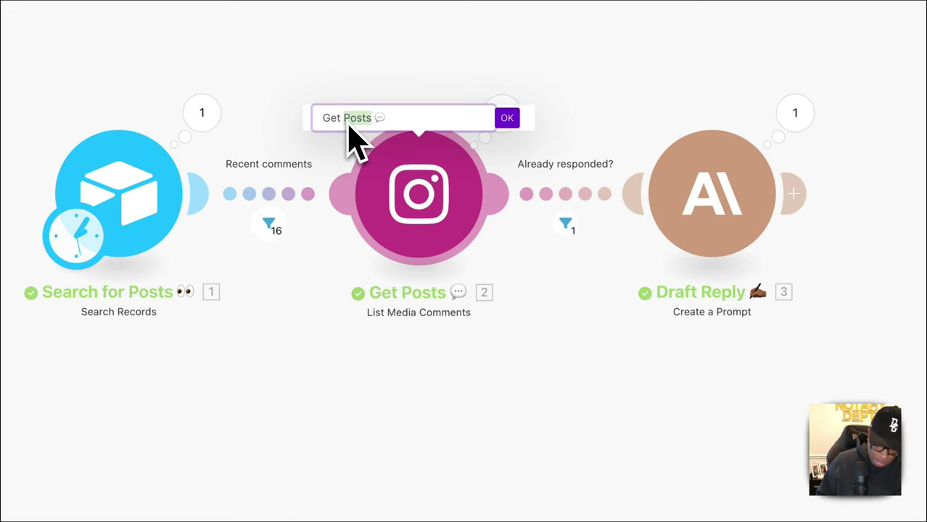
text(Comments)
click(499, 121)
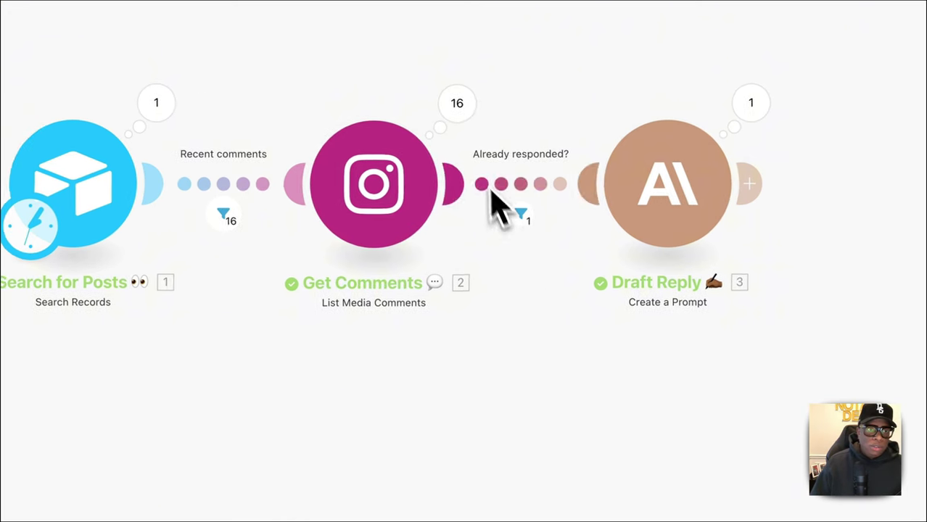
Switch to the 247closers Instagram profile and look at the "Financial Growth" post and its comments.
click(383, 10)
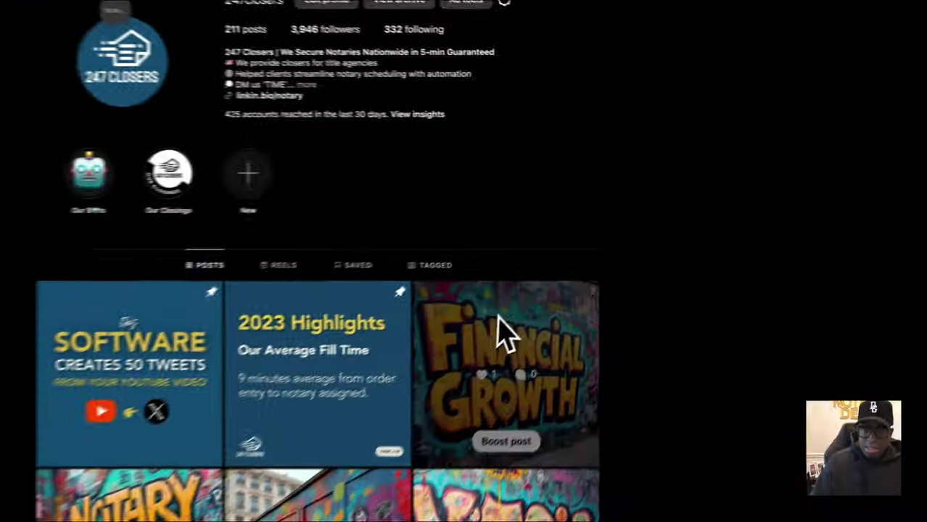
click(621, 244)
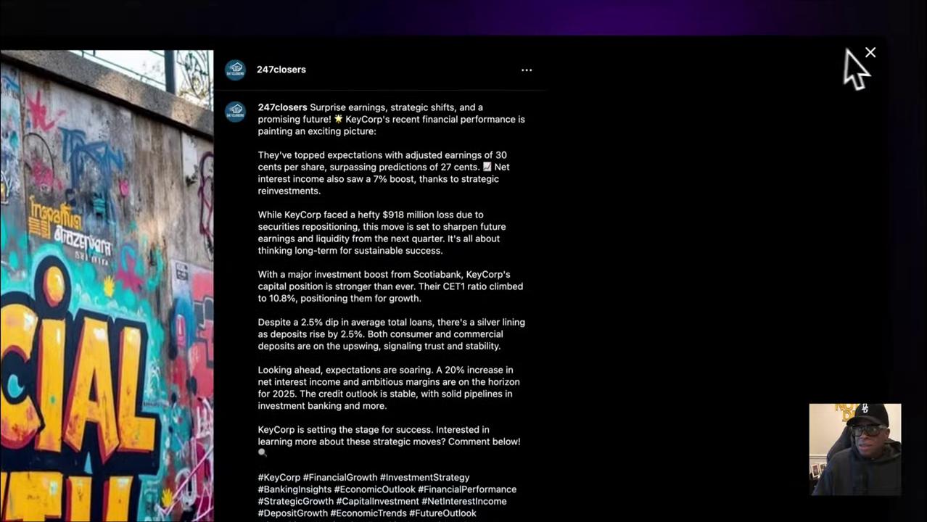
click(869, 52)
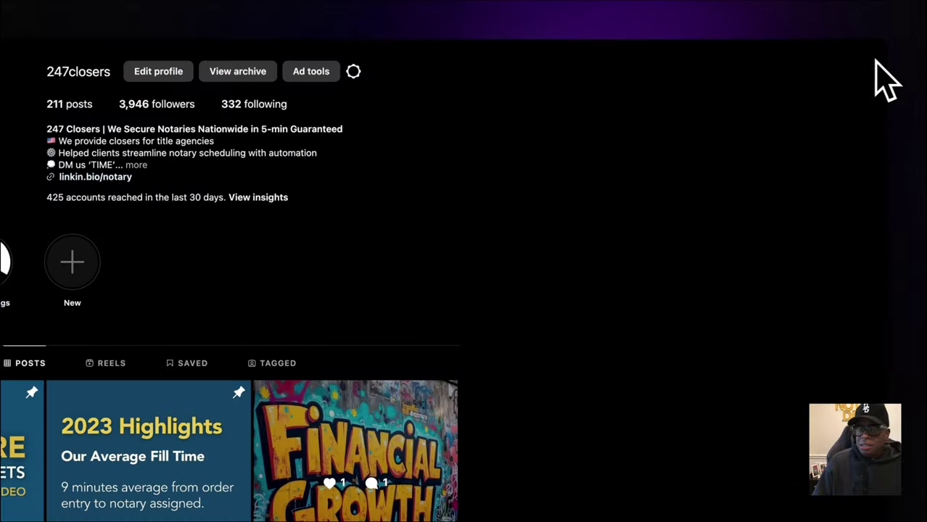
scroll(503, 359, down, 5)
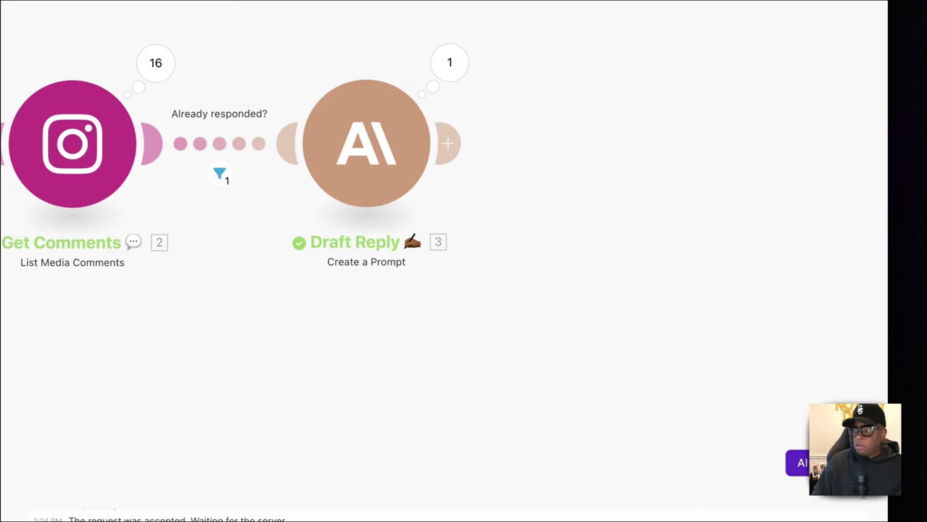
Add an Instagram for Business "Create a Comment" module after Draft Reply.
click(449, 143)
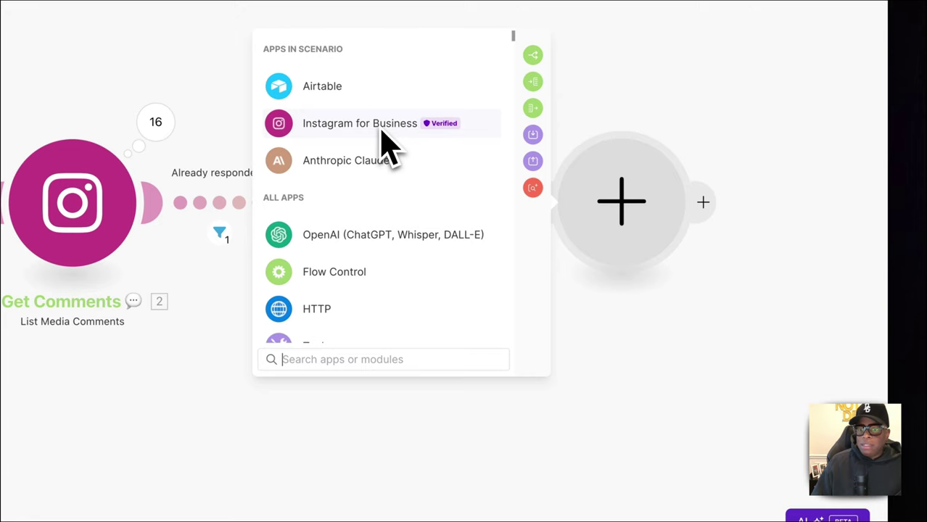
click(355, 141)
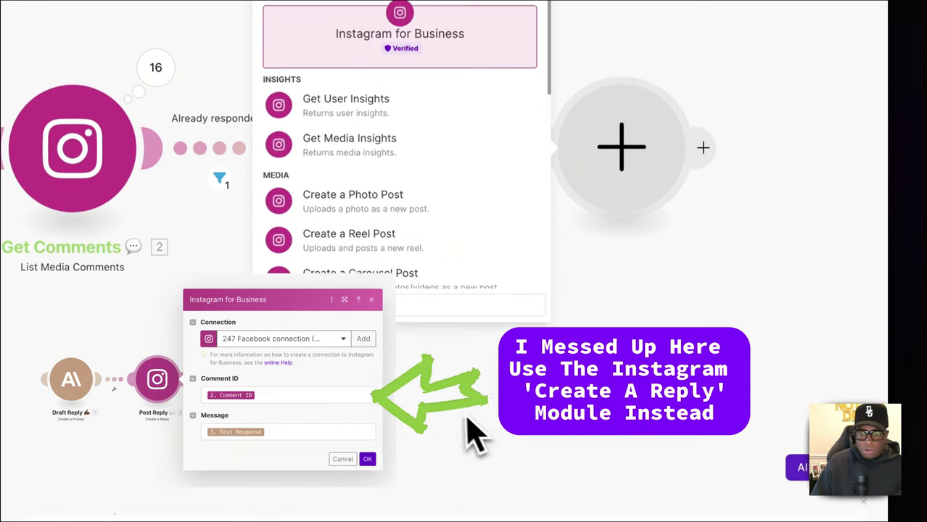
scroll(406, 319, down, 5)
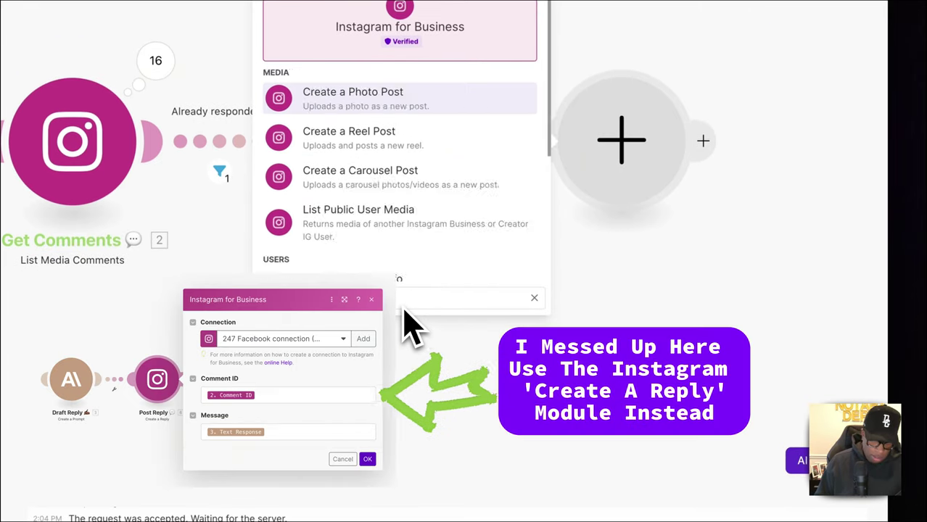
click(391, 178)
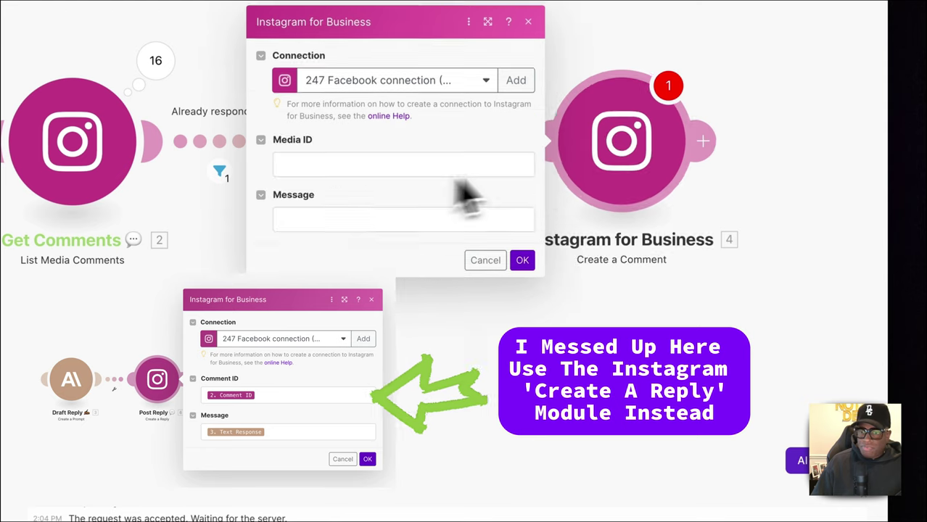
Map Get Comments' Comment ID to the new module's Media ID and Draft Reply's Text Response to its Message.
click(411, 172)
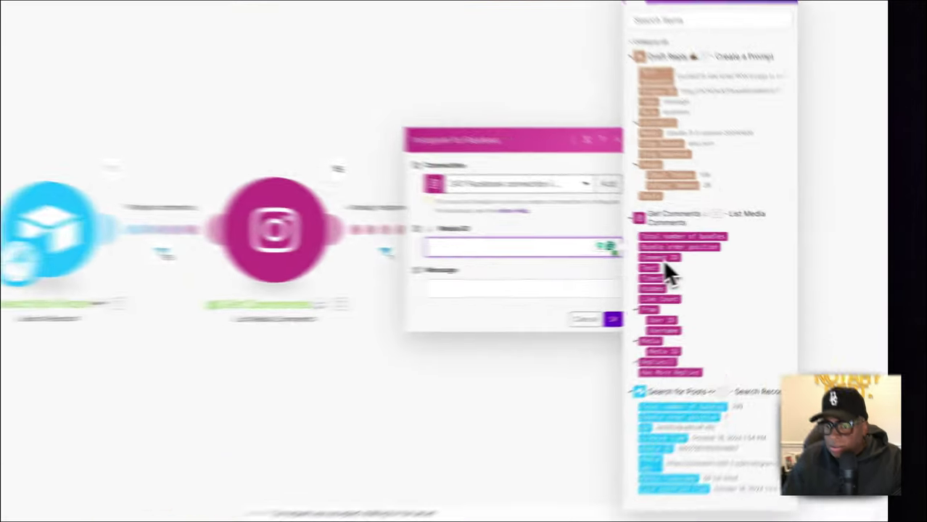
click(735, 261)
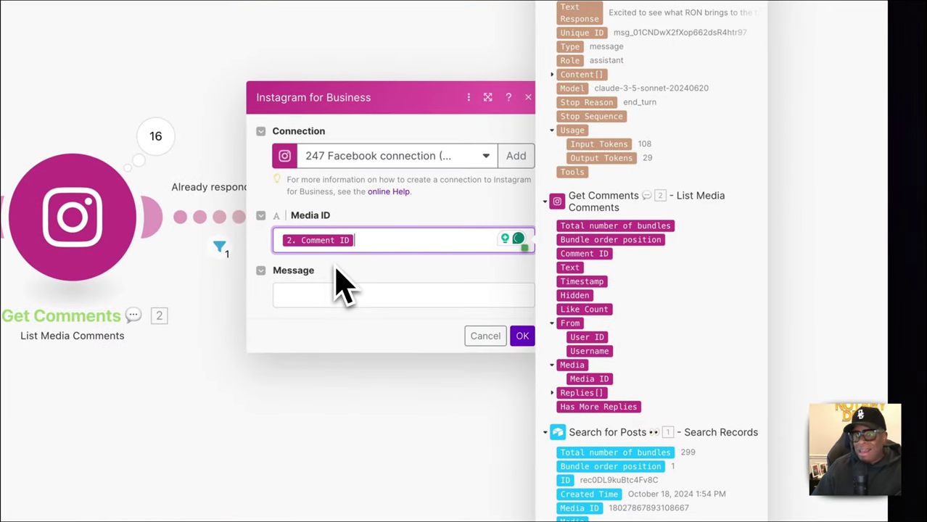
click(373, 297)
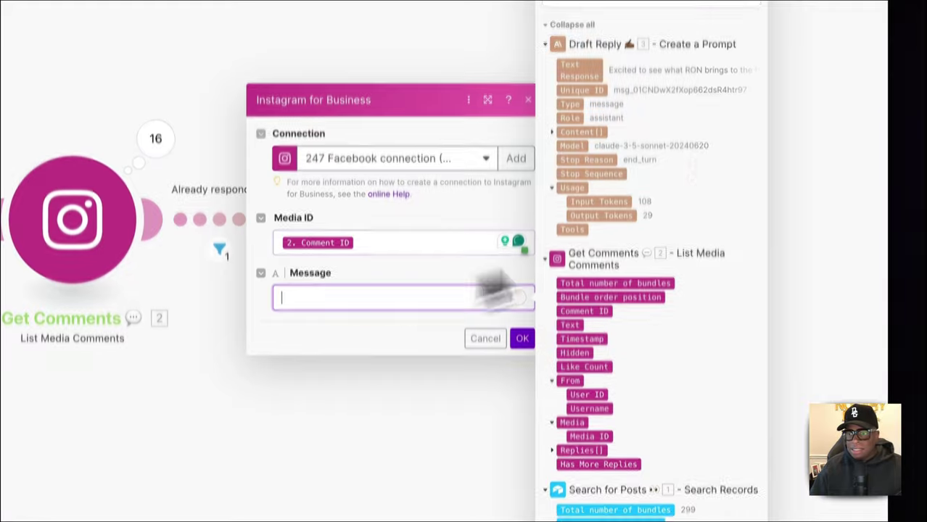
click(591, 208)
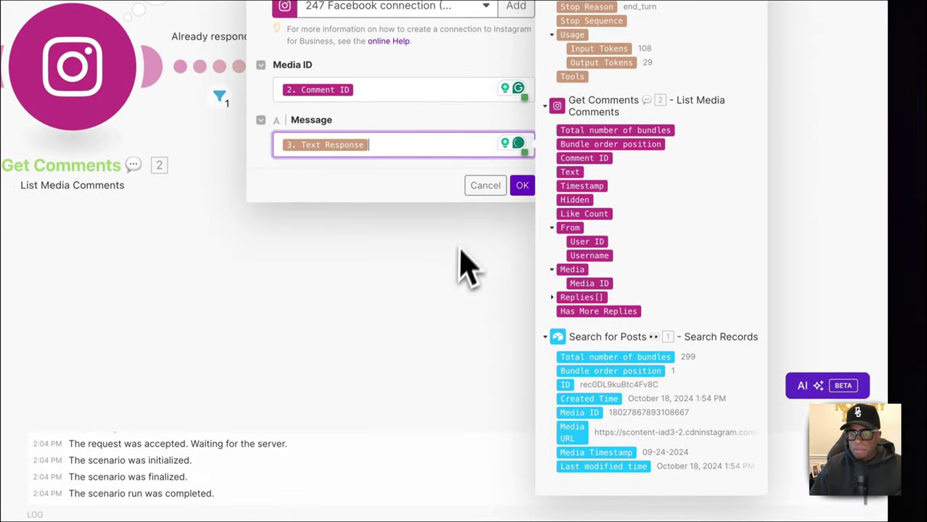
click(522, 476)
Rename the new Instagram for Business module as "Comment Reply" with a speech balloon emoji.
right_click(613, 70)
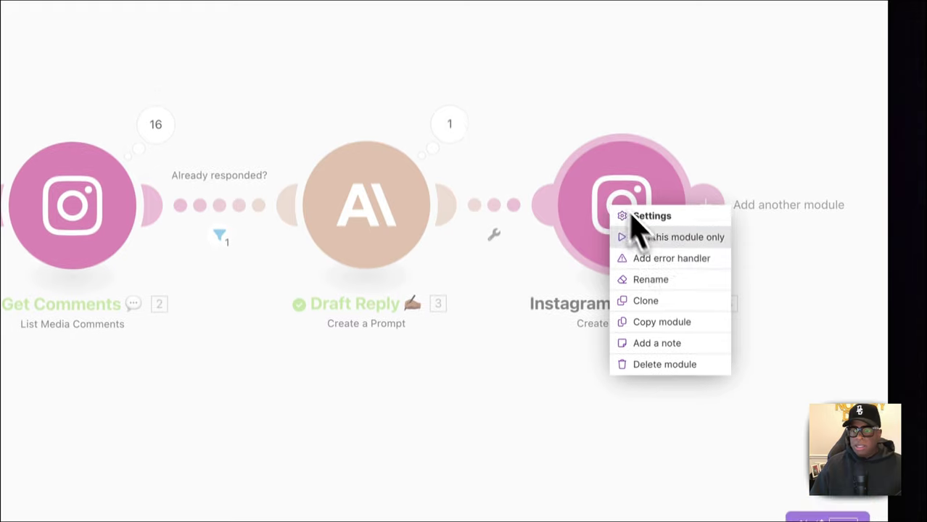
click(662, 294)
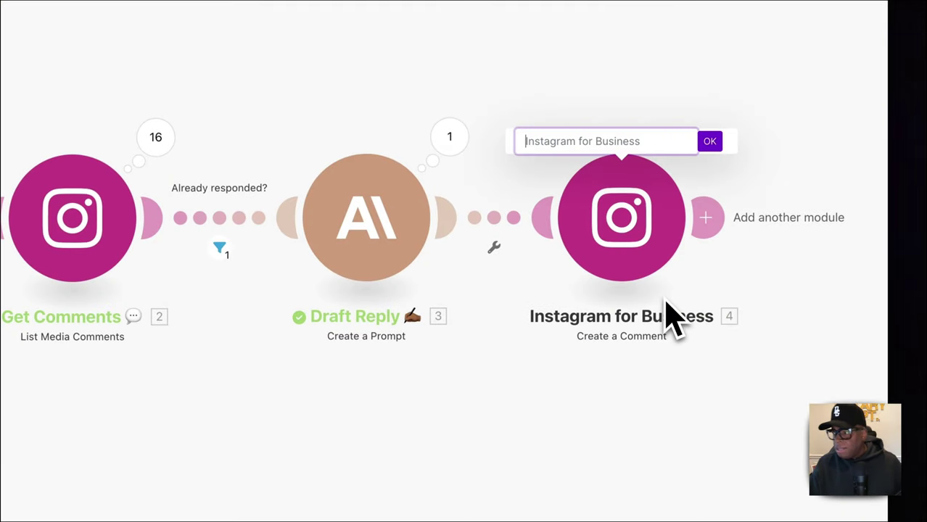
text(Po)
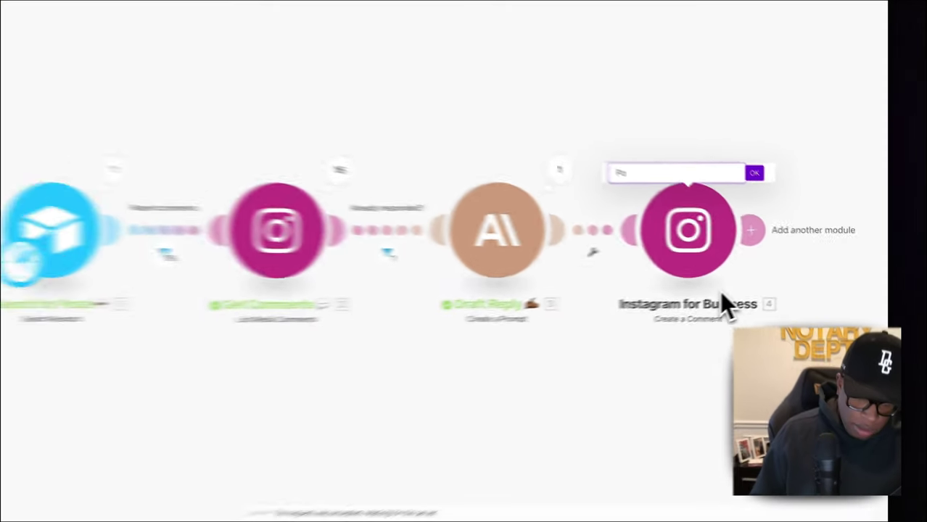
key(BackSpace)
key(BackSpace)
text(Comment Reply)
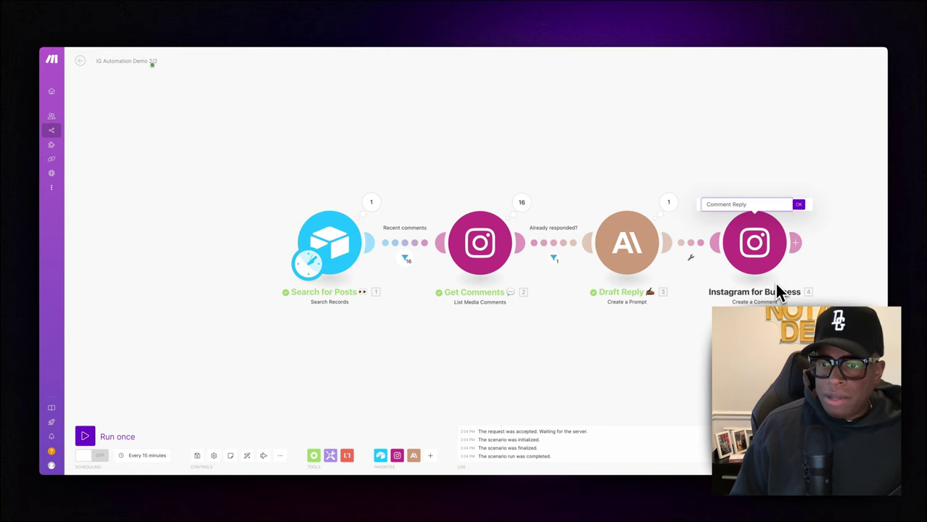
right_click(757, 205)
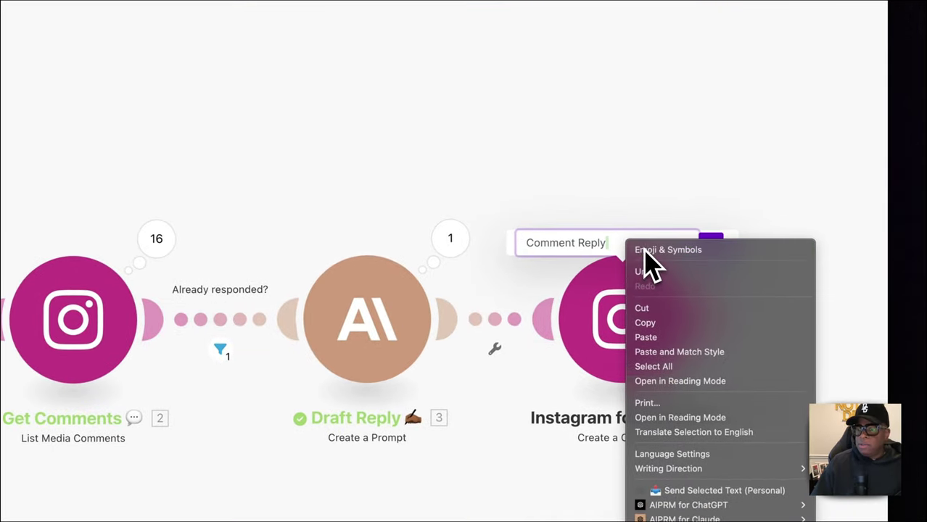
key(Escape)
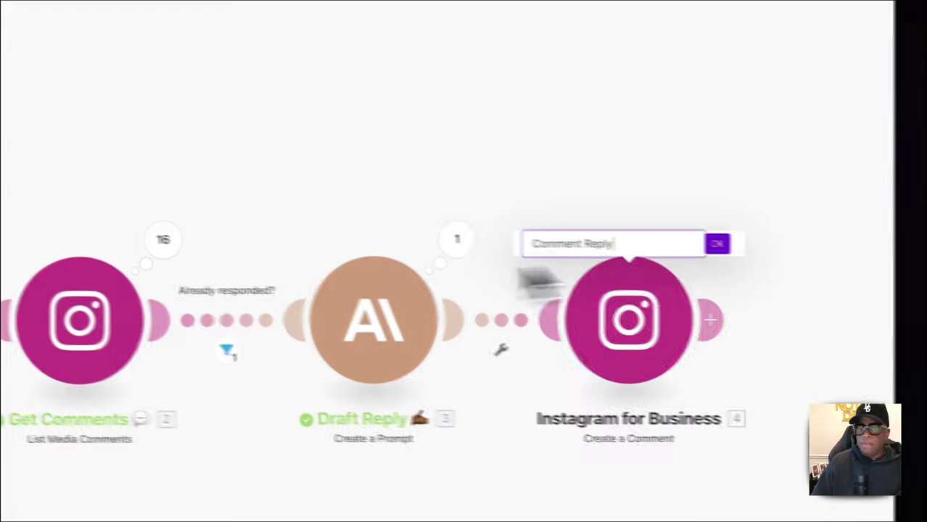
right_click(621, 246)
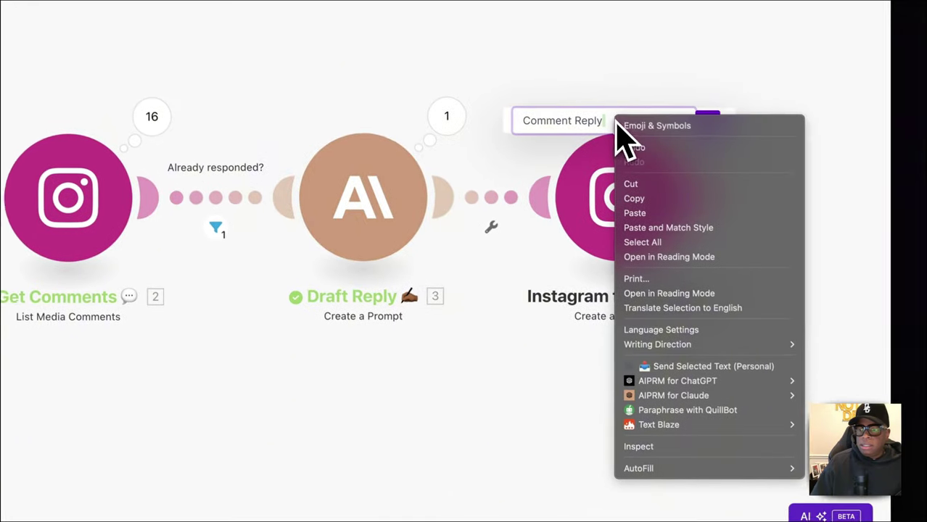
click(623, 129)
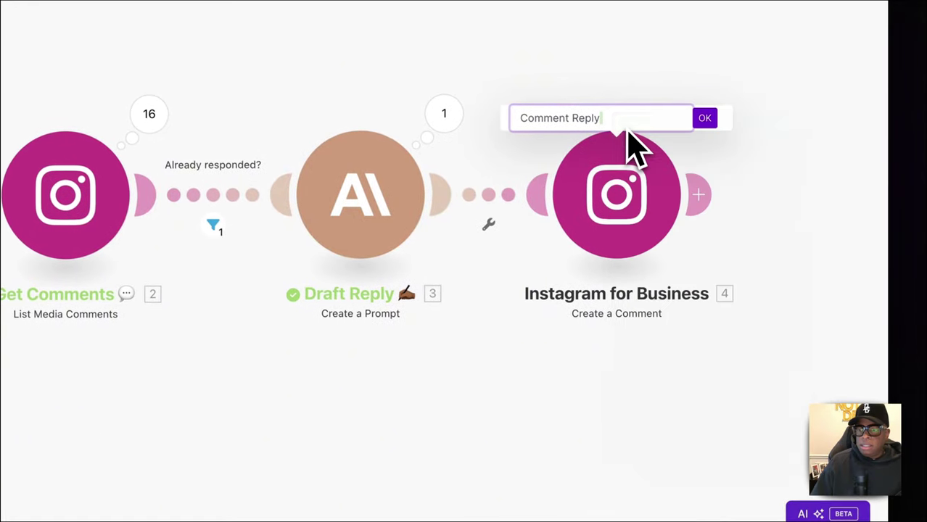
click(515, 162)
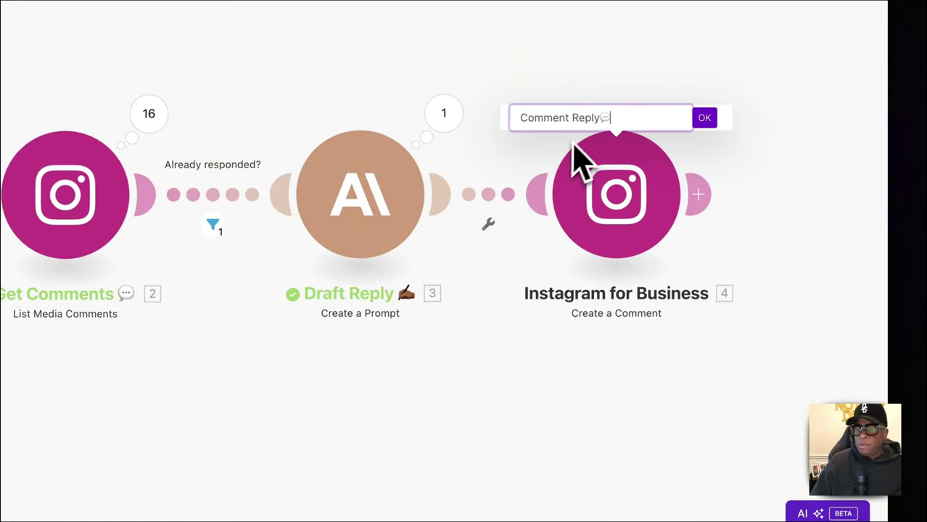
click(704, 118)
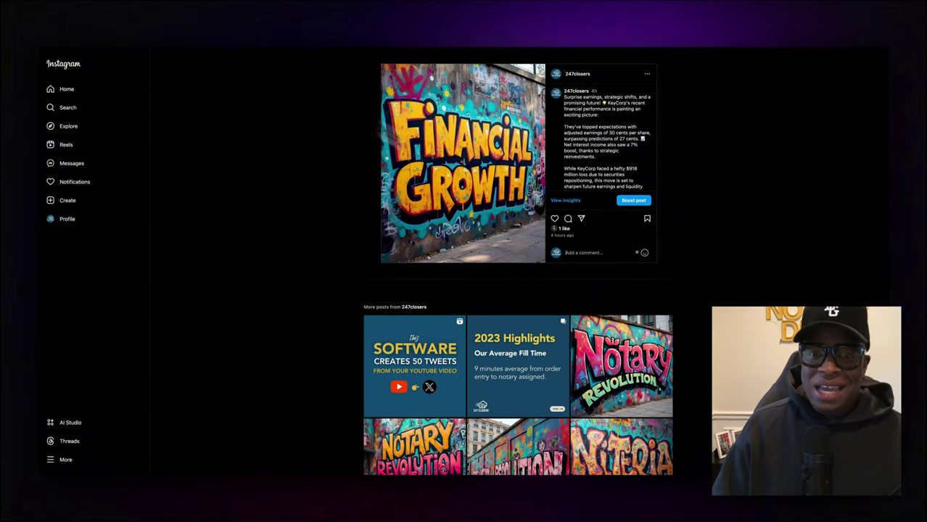
Look over the "Financial Growth" post page on Instagram and examine the outputs of Draft Reply's operations in Make.
scroll(607, 207, down, 3)
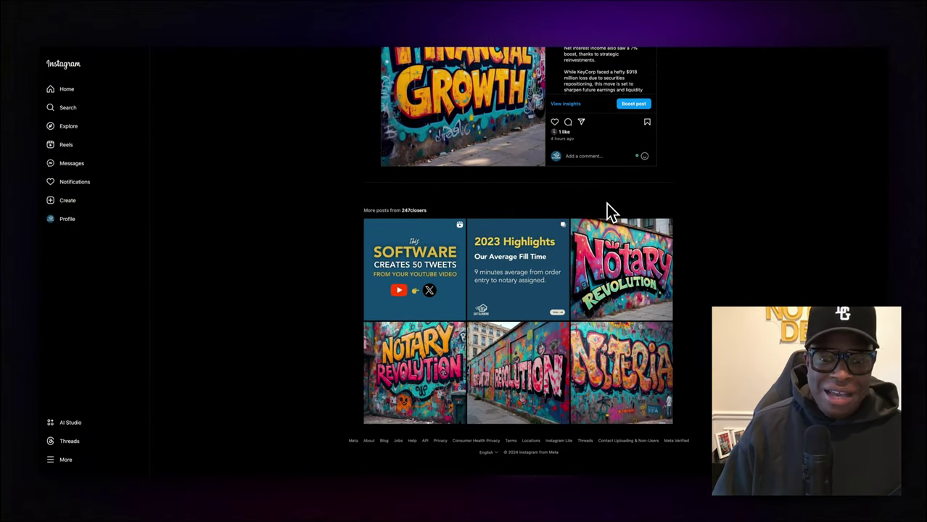
scroll(610, 208, up, 3)
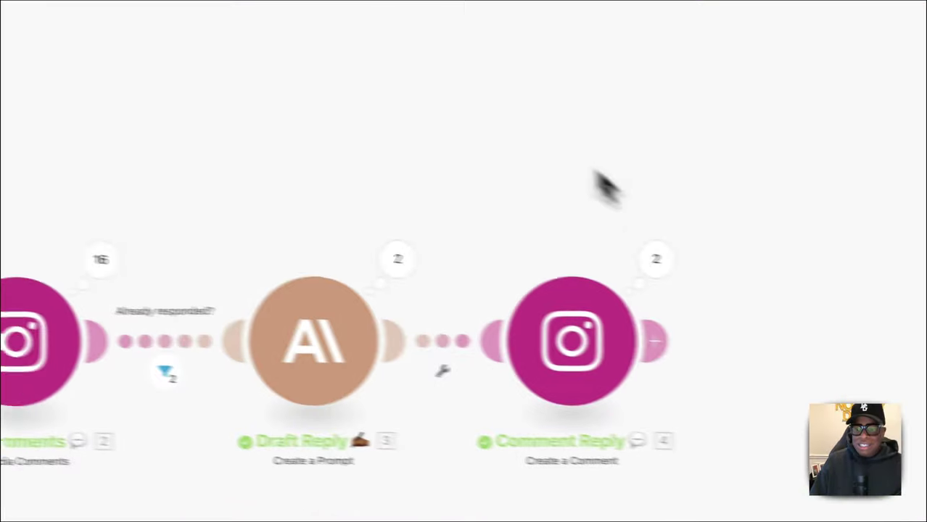
click(507, 337)
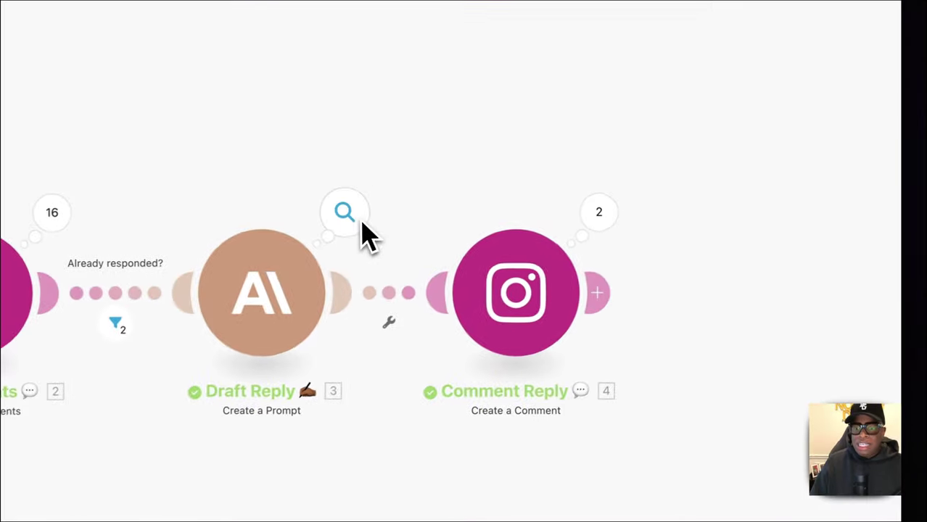
click(361, 222)
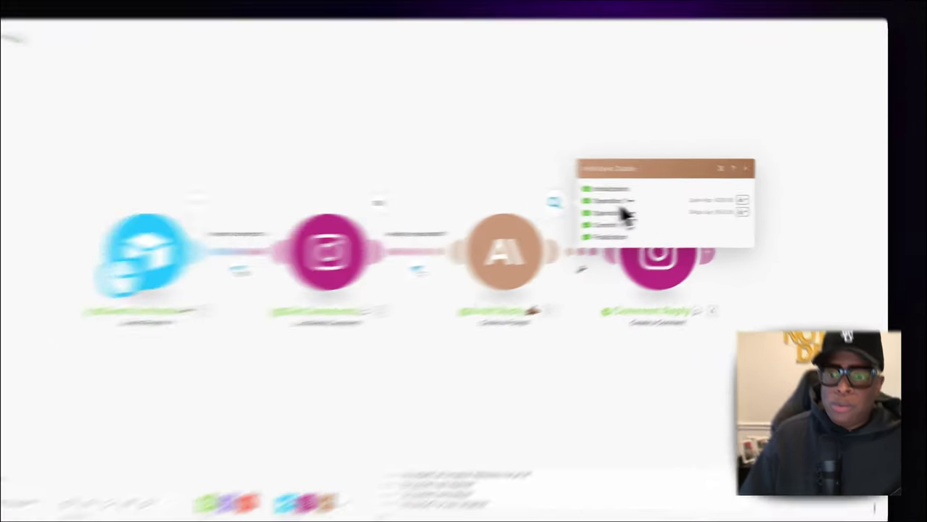
click(691, 200)
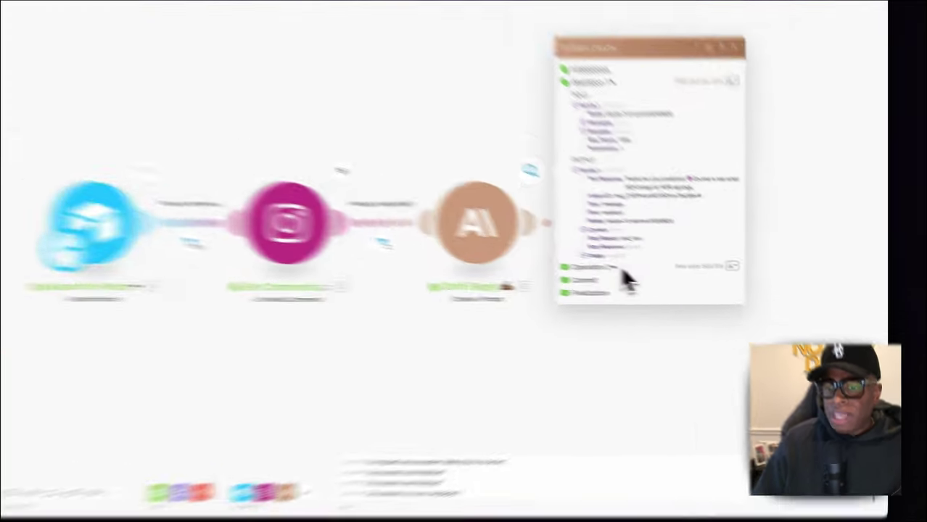
click(653, 278)
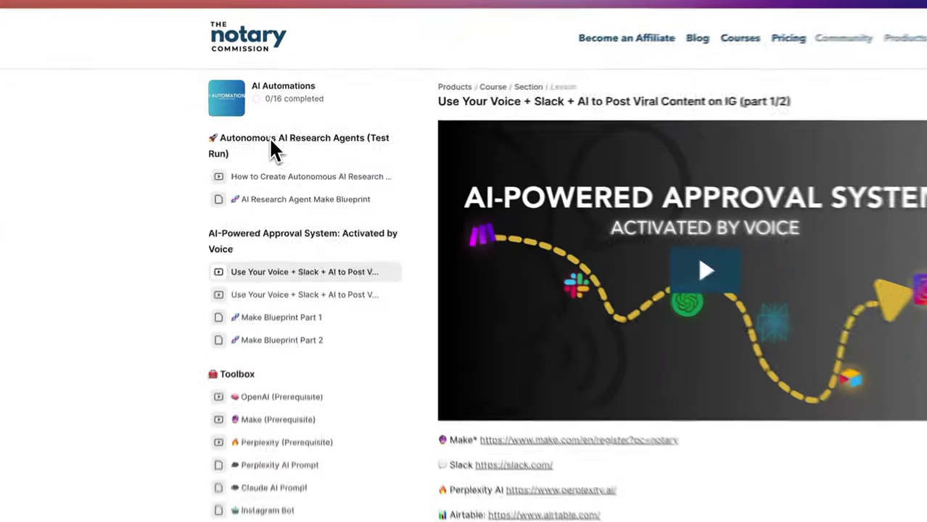
View the lesson "How to Create Autonomous AI Research Agents" in the AI Automations course.
click(290, 152)
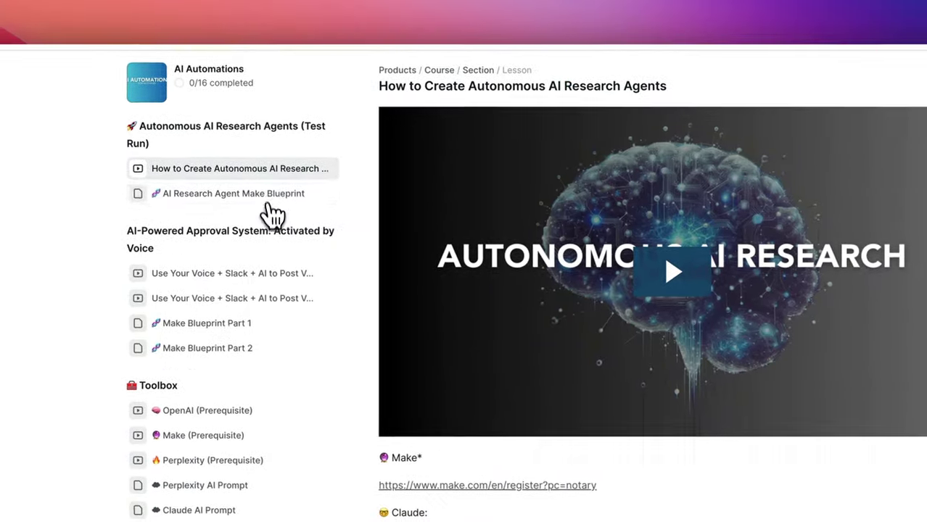
click(243, 166)
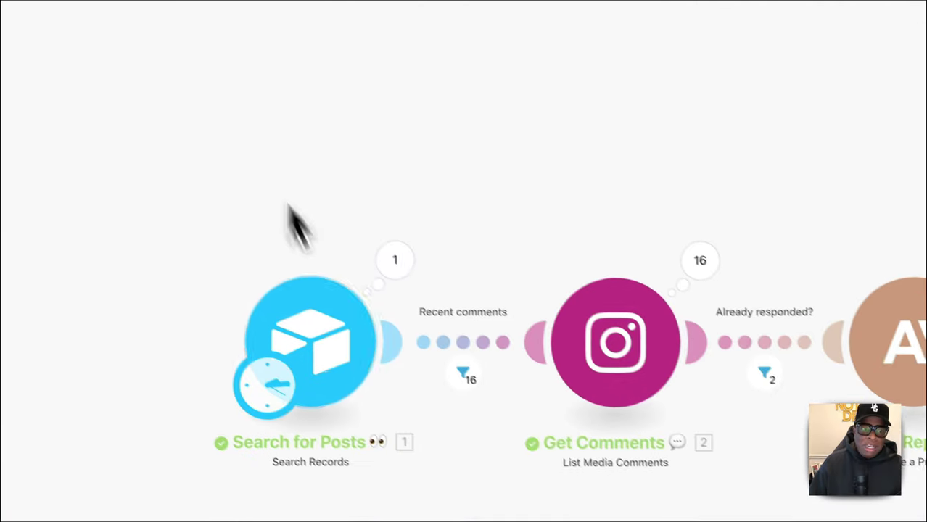
Move the Get Comments module slightly upward on the scenario canvas.
drag(638, 369, 648, 321)
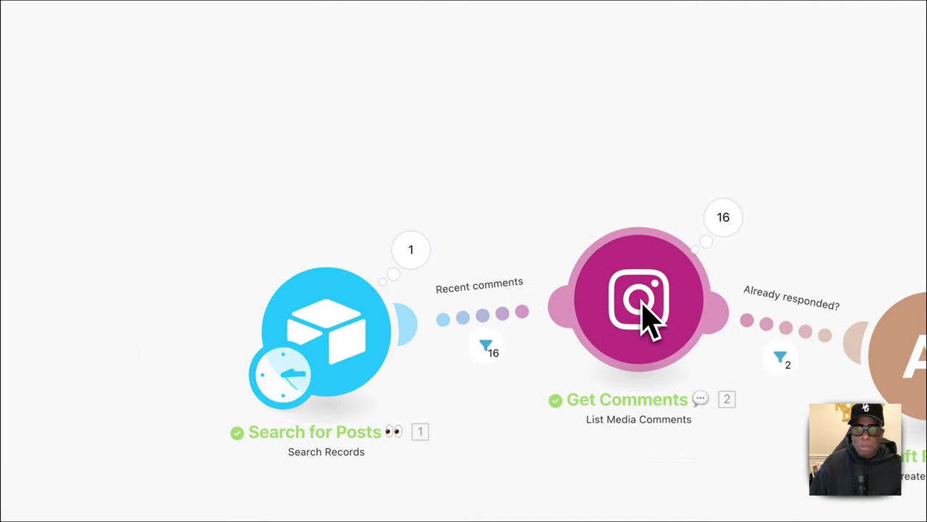